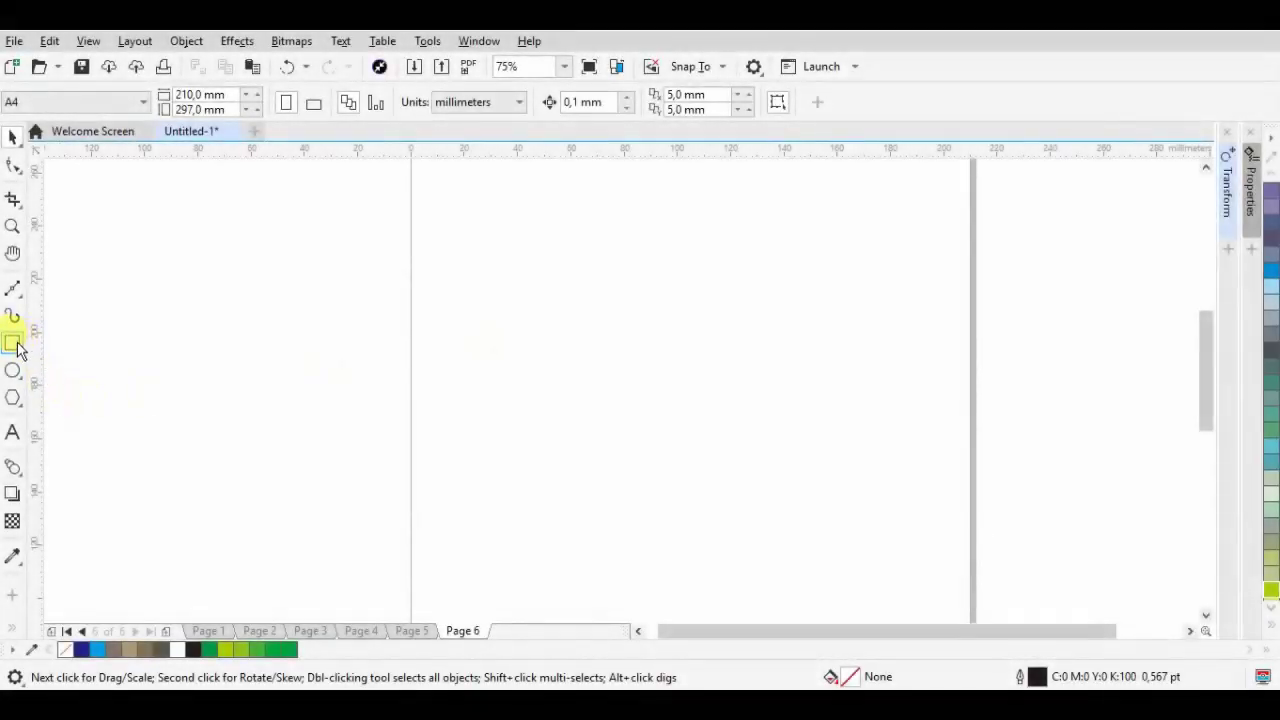
- Pick the Rectangle tool on the blank Page 6 of the untitled document
{"action": "left_click", "coordinate": [12, 343]}
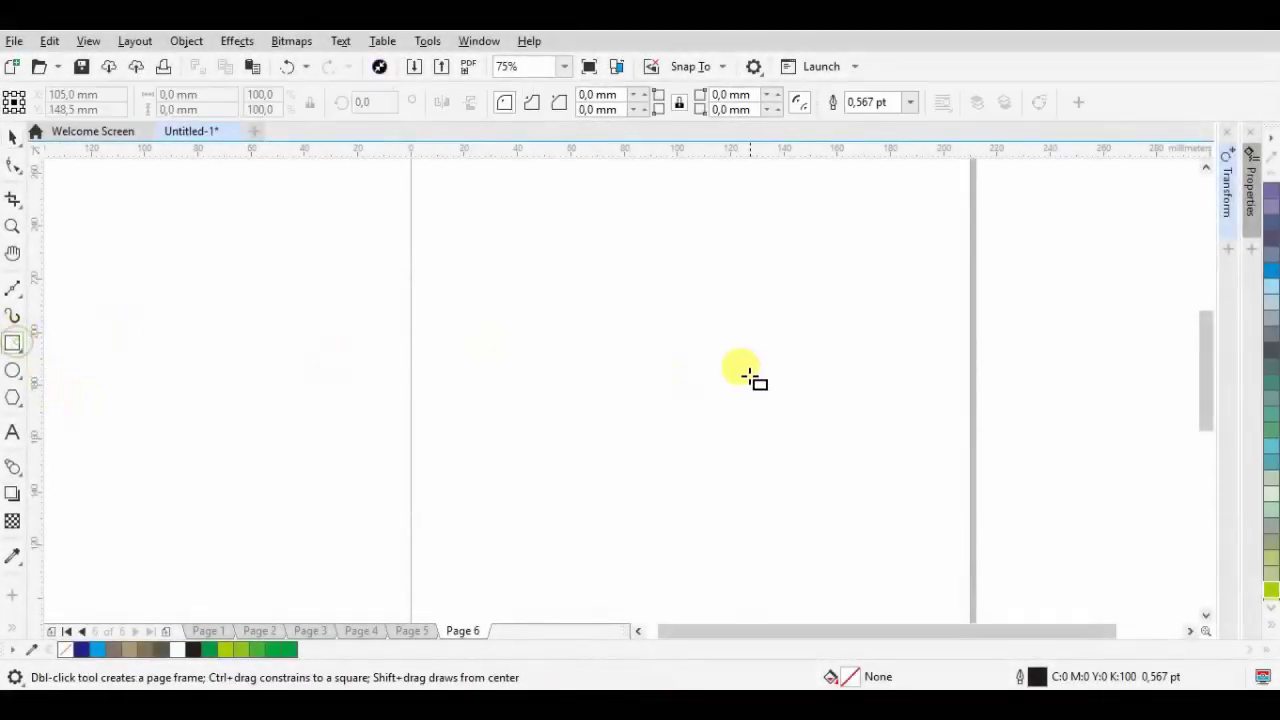
- Draw three overlapping rectangles: a small square, a larger square and a tall widened rectangle
{"action": "left_click_drag", "start_coordinate": [560, 298], "coordinate": [680, 414]}
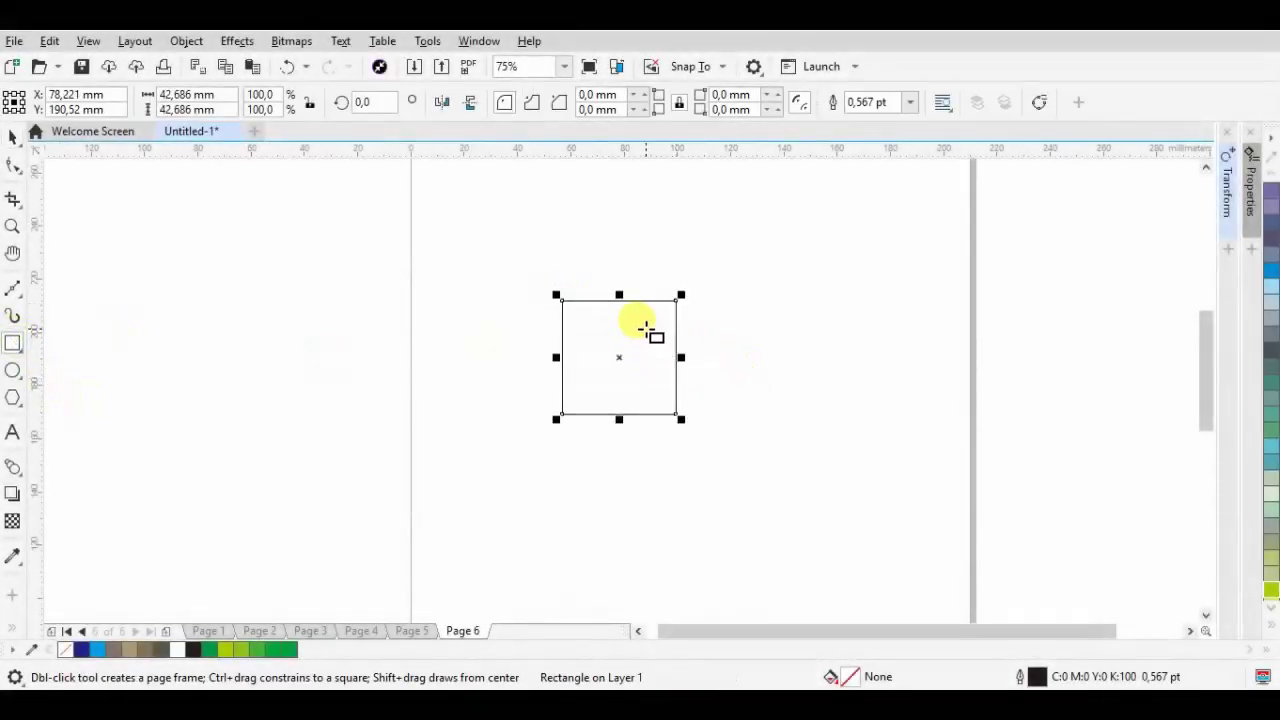
{"action": "left_click_drag", "start_coordinate": [606, 232], "coordinate": [677, 413]}
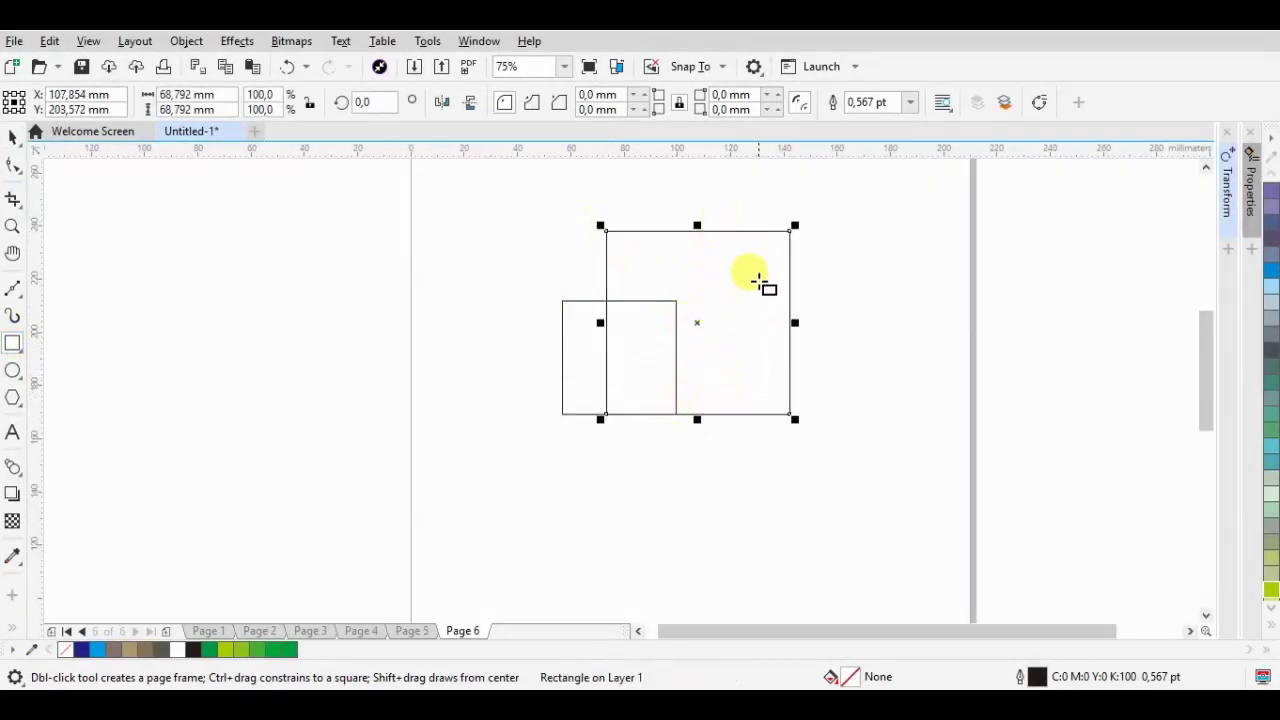
{"action": "left_click_drag", "start_coordinate": [756, 280], "coordinate": [790, 413]}
{"action": "left_click_drag", "start_coordinate": [790, 346], "coordinate": [849, 346]}
- Select all three rectangles and scale them down together from a corner handle
{"action": "left_click", "coordinate": [14, 137]}
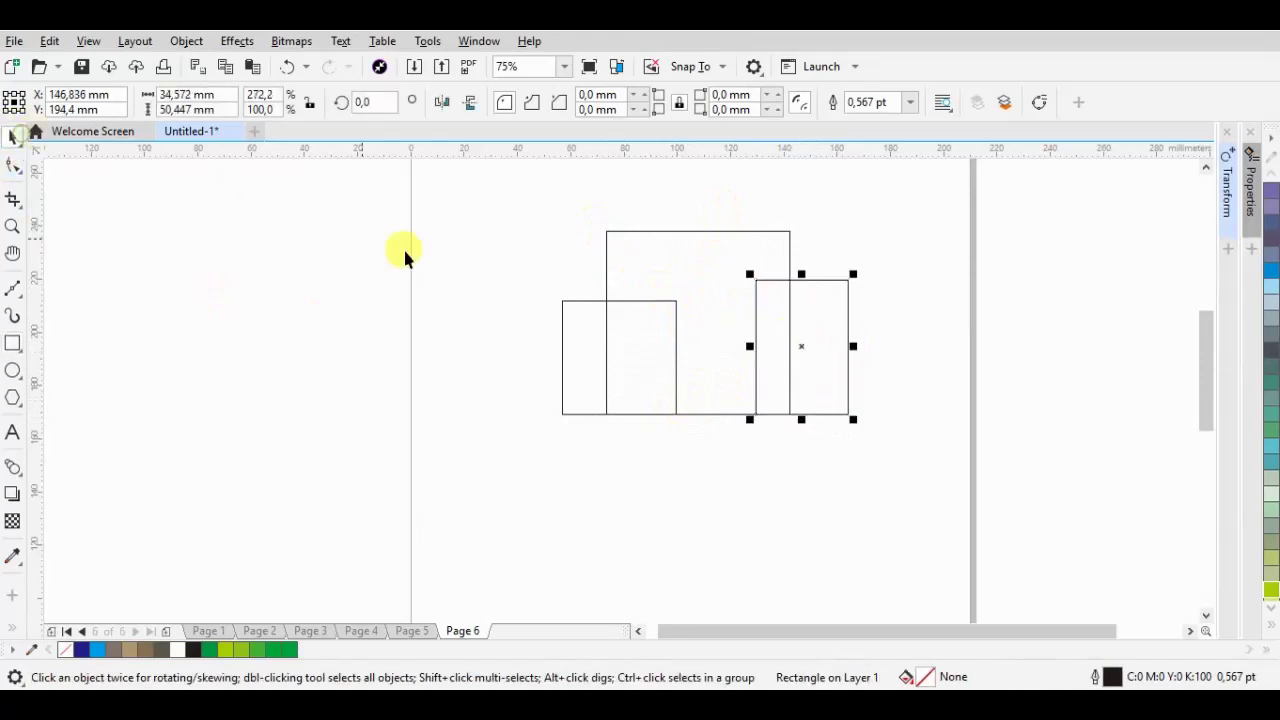
{"action": "left_click_drag", "start_coordinate": [517, 203], "coordinate": [870, 432]}
{"action": "left_click_drag", "start_coordinate": [854, 223], "coordinate": [777, 273]}
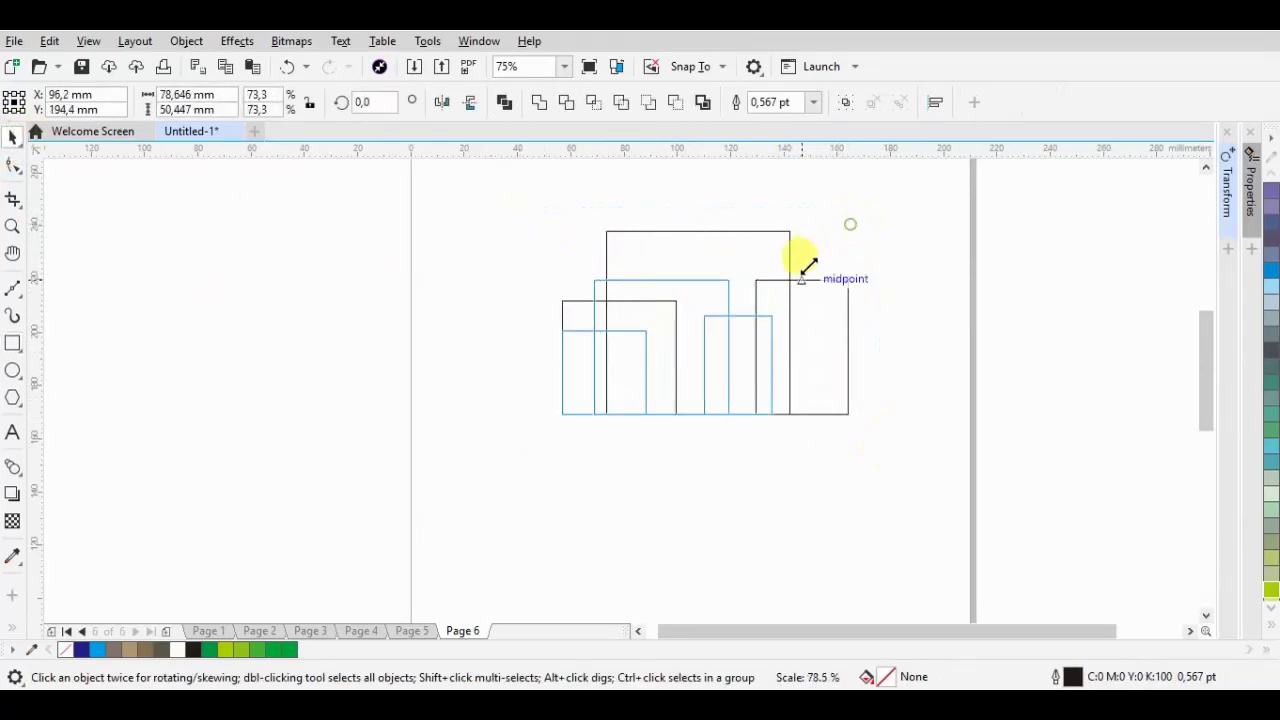
{"action": "left_click", "coordinate": [587, 455]}
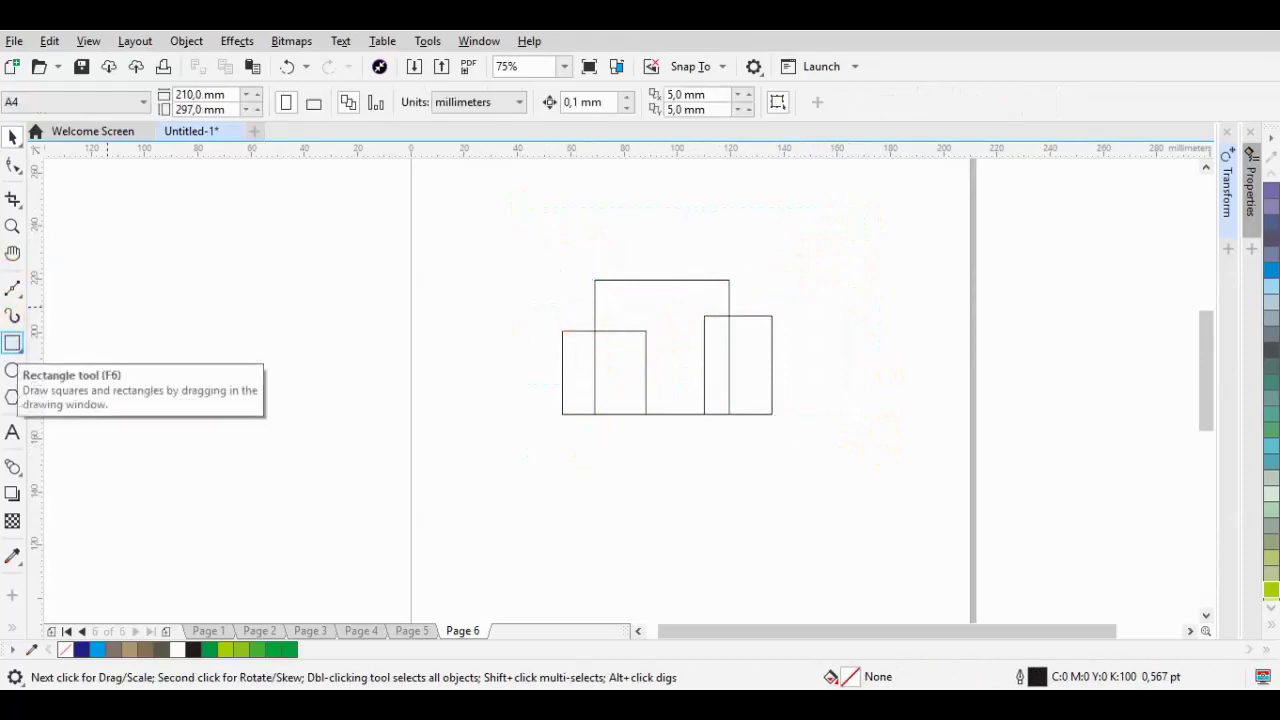
- Draw a tall rectangle for the cup body and a flat lid band across its top
{"action": "left_click", "coordinate": [12, 343]}
{"action": "scroll", "coordinate": [771, 337], "scroll_direction": "up", "scroll_amount": 2}
{"action": "left_click_drag", "start_coordinate": [663, 345], "coordinate": [751, 490]}
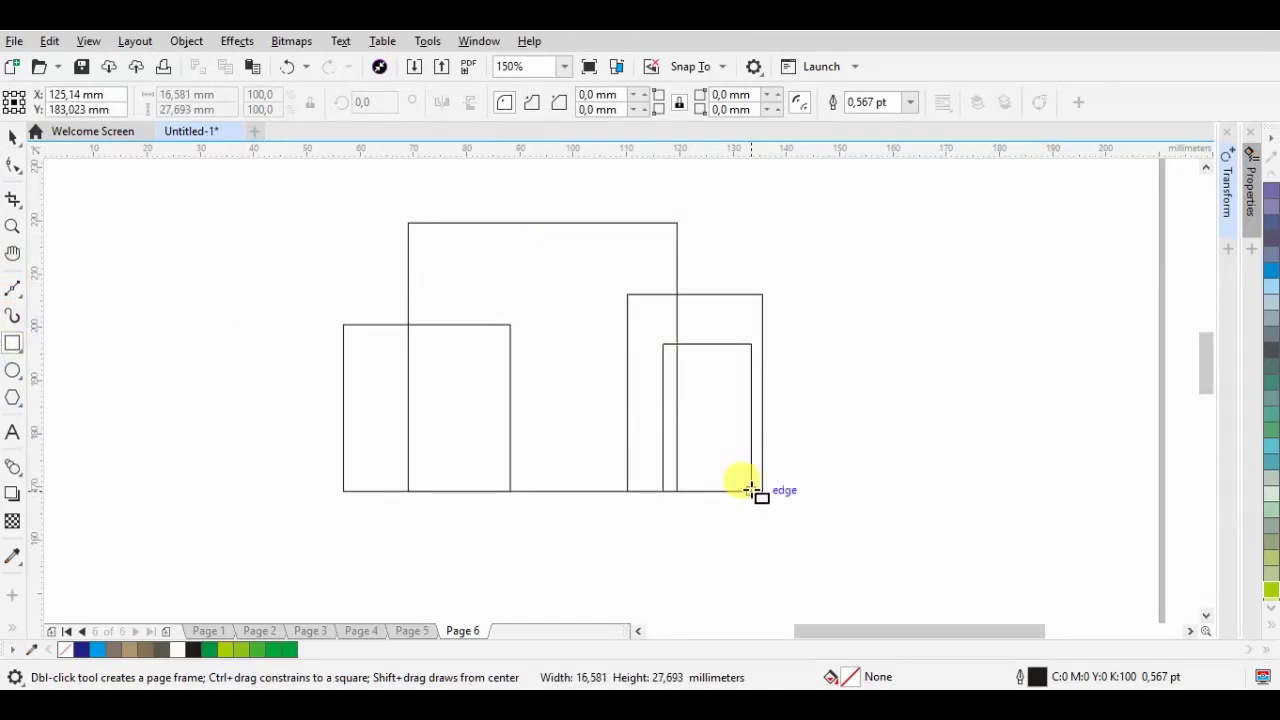
{"action": "scroll", "coordinate": [739, 448], "scroll_direction": "up", "scroll_amount": 2}
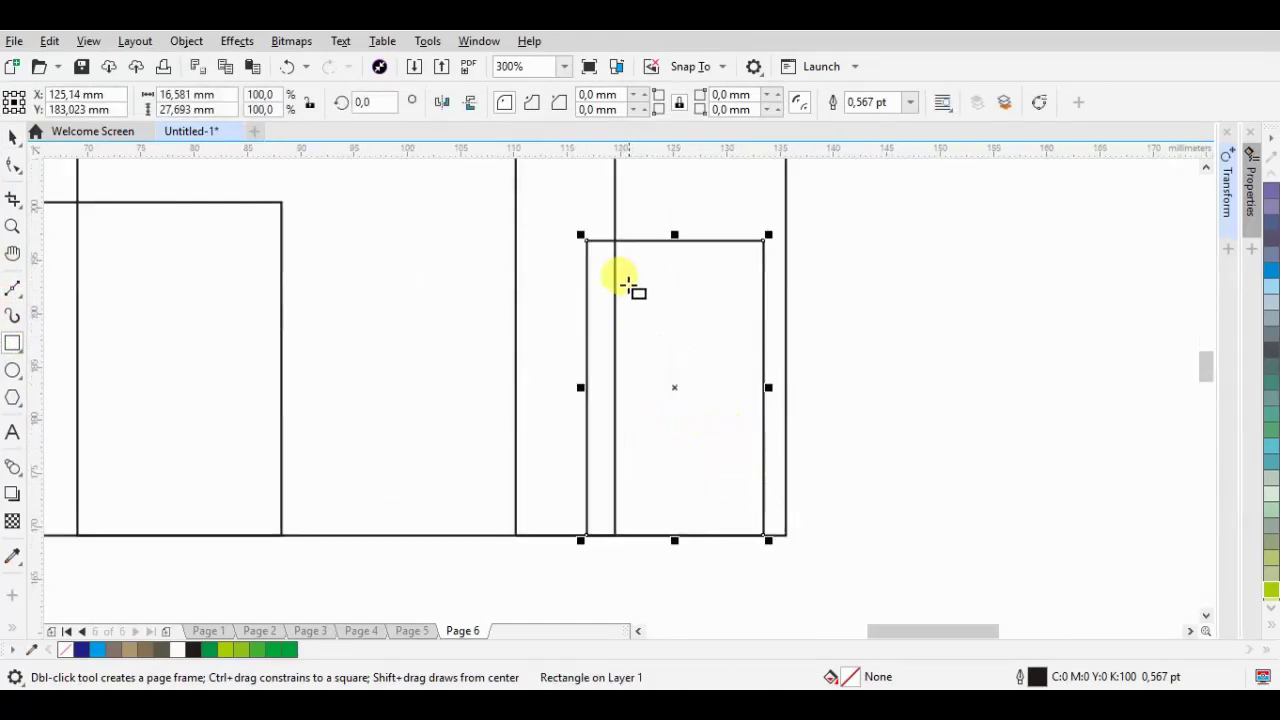
{"action": "mouse_move", "coordinate": [561, 240]}
{"action": "left_mouse_down"}
{"action": "mouse_move", "coordinate": [685, 279]}
{"action": "mouse_move", "coordinate": [785, 291]}
{"action": "left_mouse_up"}
- Convert the cup body to curves and pull its bottom corners inward to taper it
{"action": "left_click", "coordinate": [12, 166]}
{"action": "left_click", "coordinate": [650, 366]}
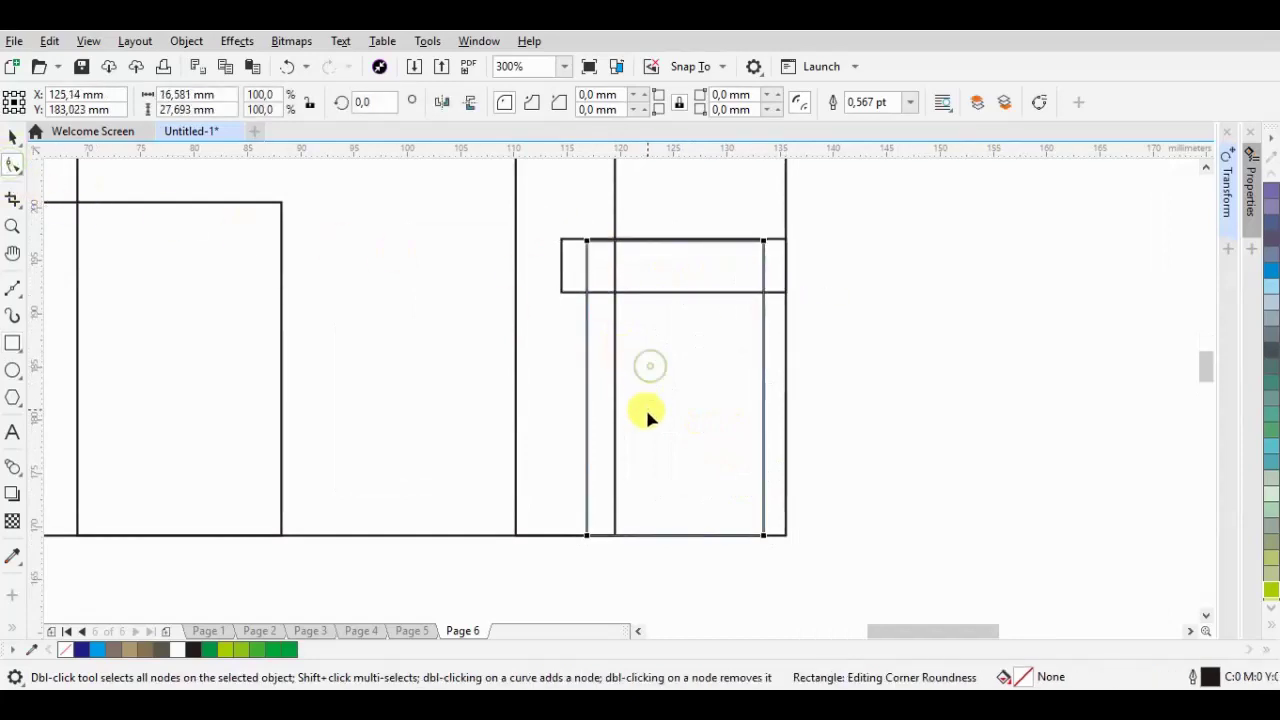
{"action": "key", "text": "ctrl+q"}
{"action": "left_click_drag", "start_coordinate": [587, 535], "coordinate": [614, 536]}
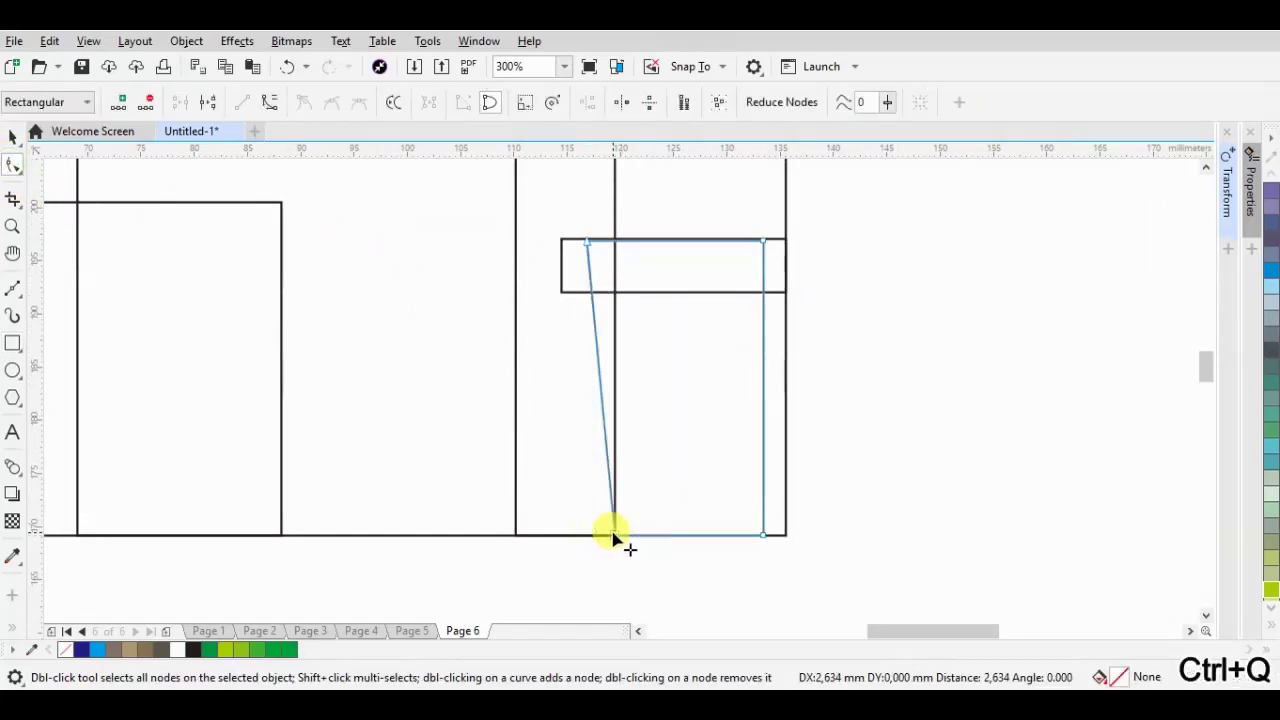
{"action": "left_click_drag", "start_coordinate": [764, 535], "coordinate": [727, 535]}
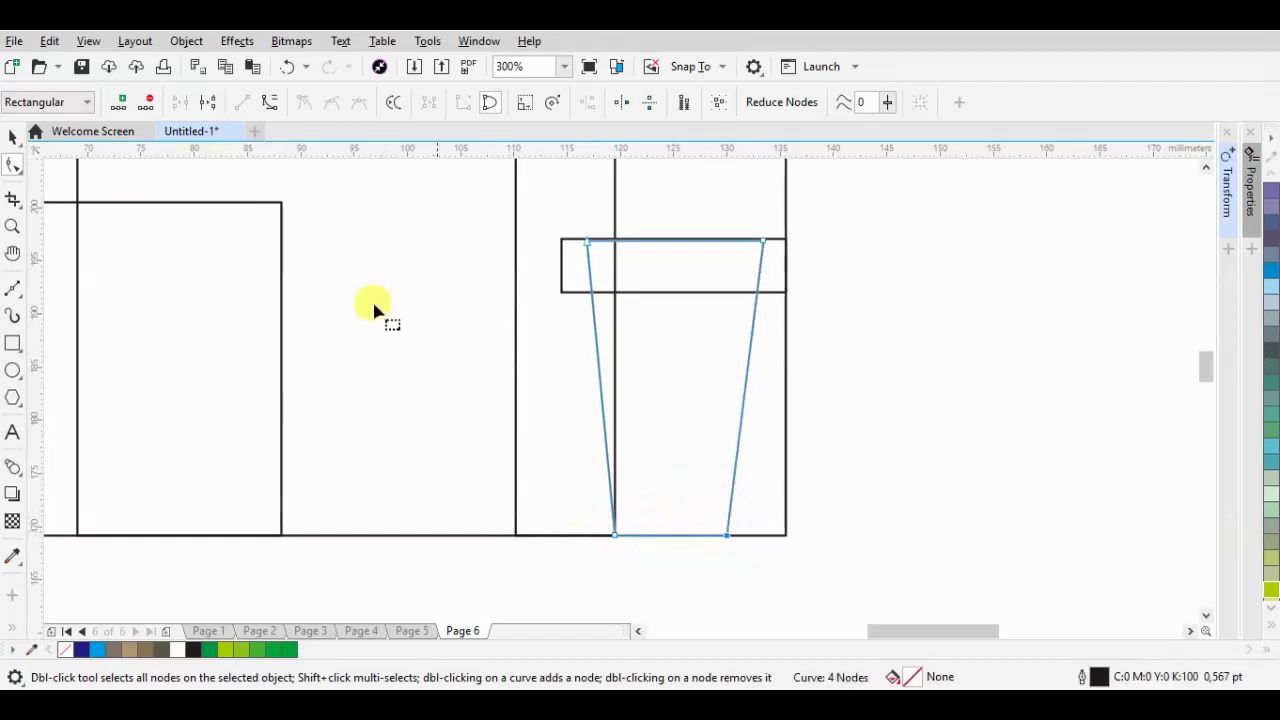
{"action": "key", "text": "space"}
- Paste a mirrored copy of the tapered cup and weld it with the lid band
{"action": "key", "text": "ctrl+c"}
{"action": "key", "text": "ctrl+v"}
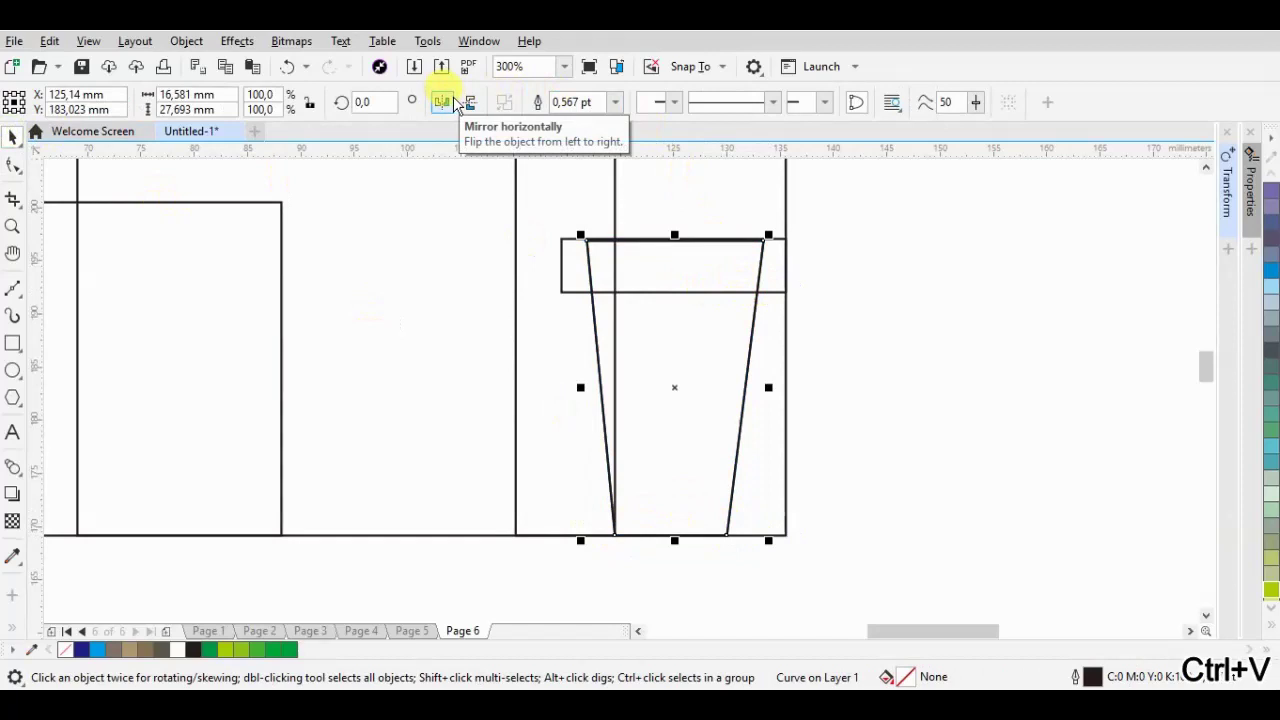
{"action": "left_click", "coordinate": [447, 102]}
{"action": "left_click_drag", "start_coordinate": [836, 200], "coordinate": [530, 548]}
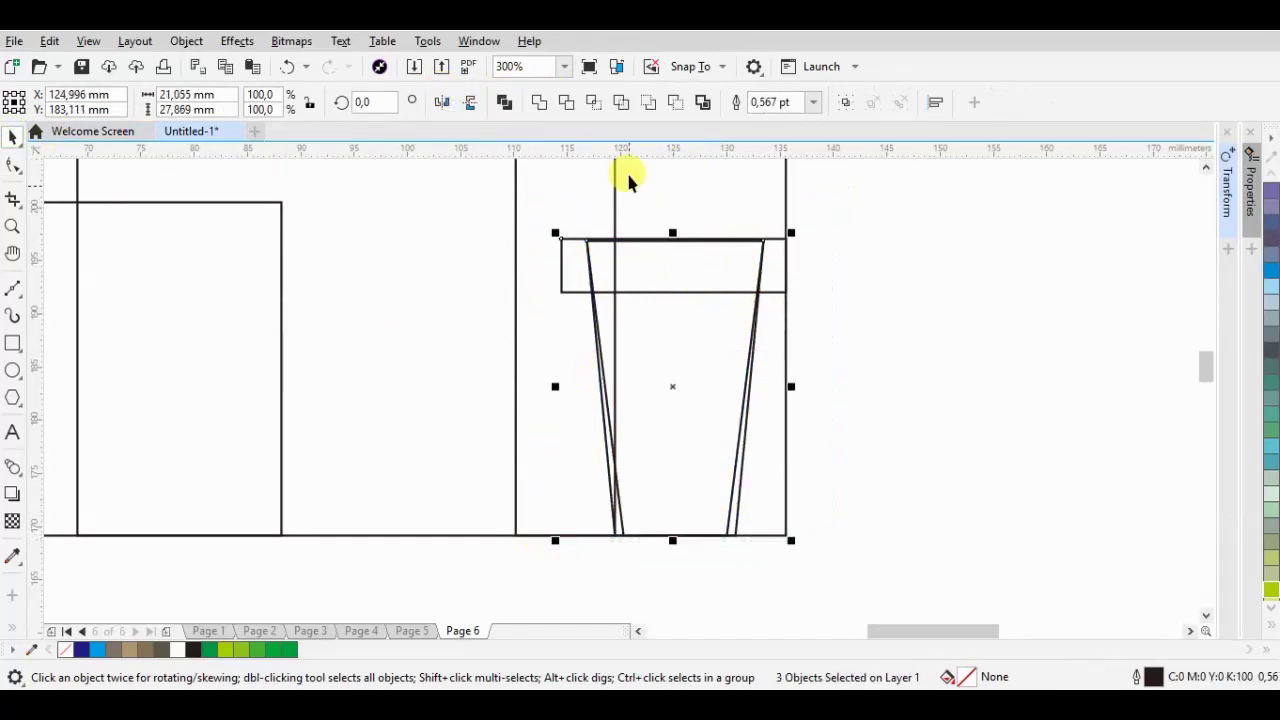
{"action": "left_click", "coordinate": [541, 104]}
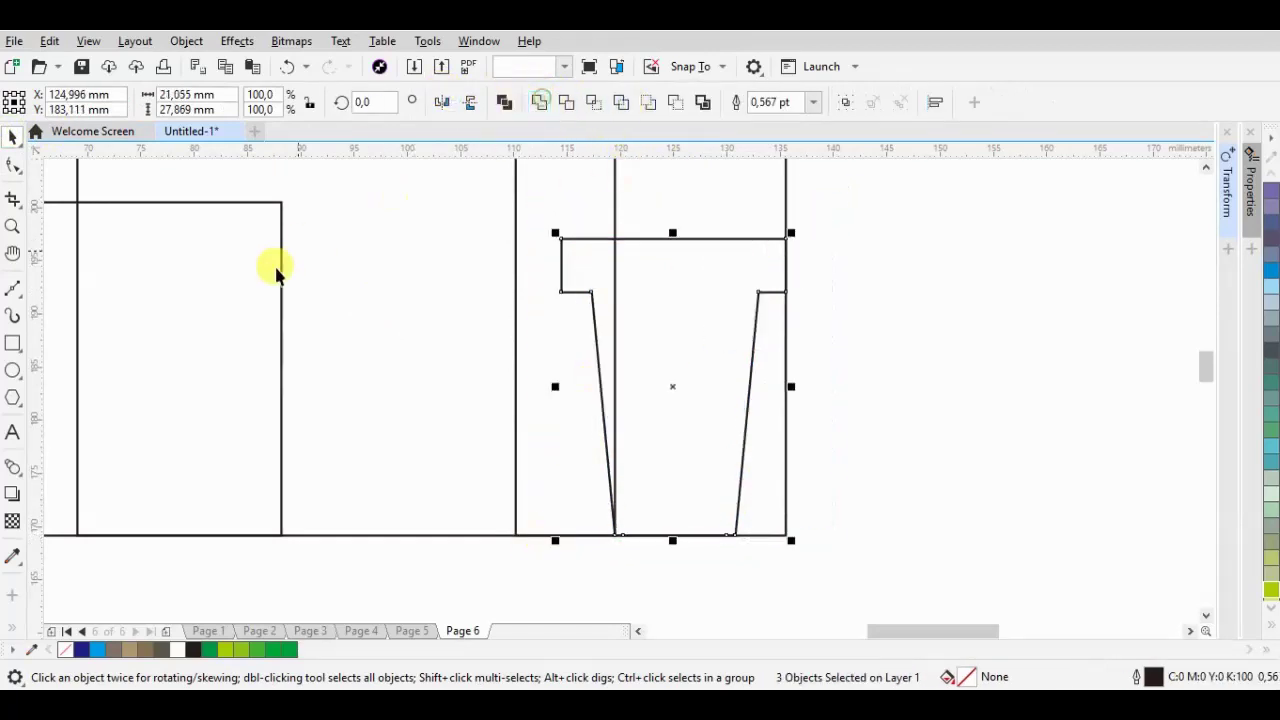
- Draw a circle centred on the lid's midpoint and weld it to the cup outline
{"action": "left_click", "coordinate": [13, 370]}
{"action": "left_click_drag", "start_coordinate": [585, 180], "coordinate": [778, 365]}
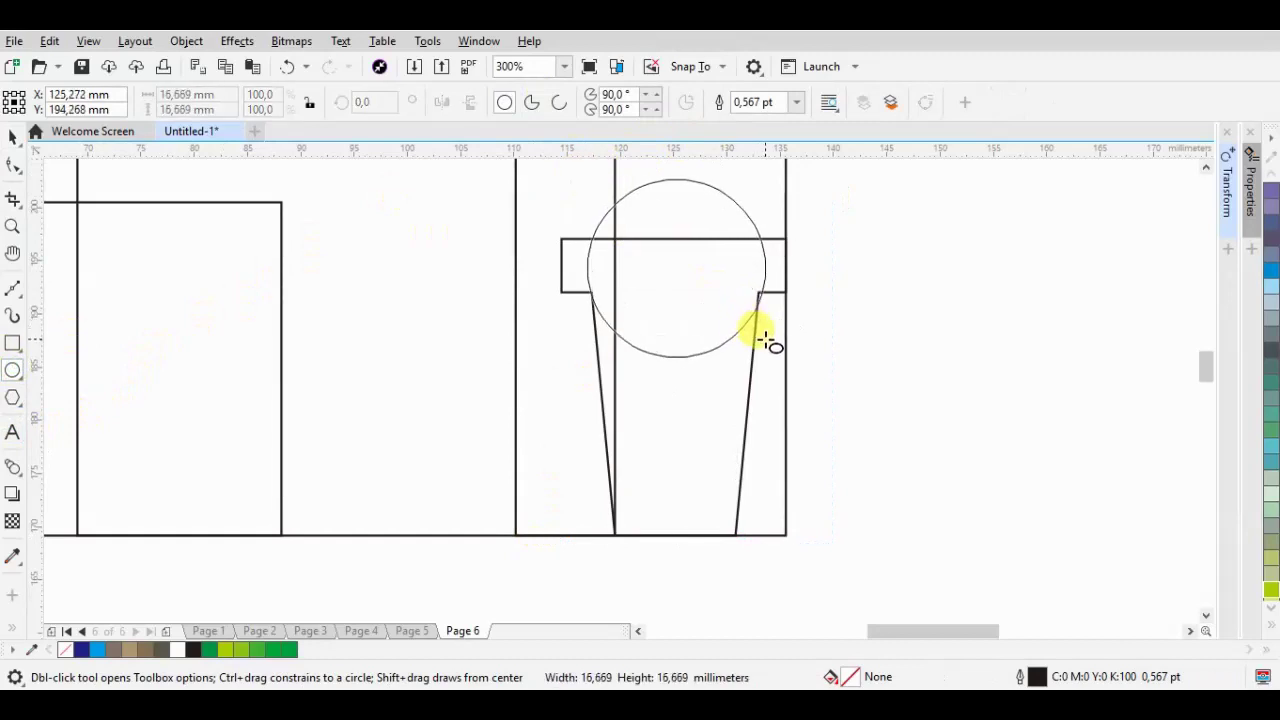
{"action": "left_click", "coordinate": [12, 138]}
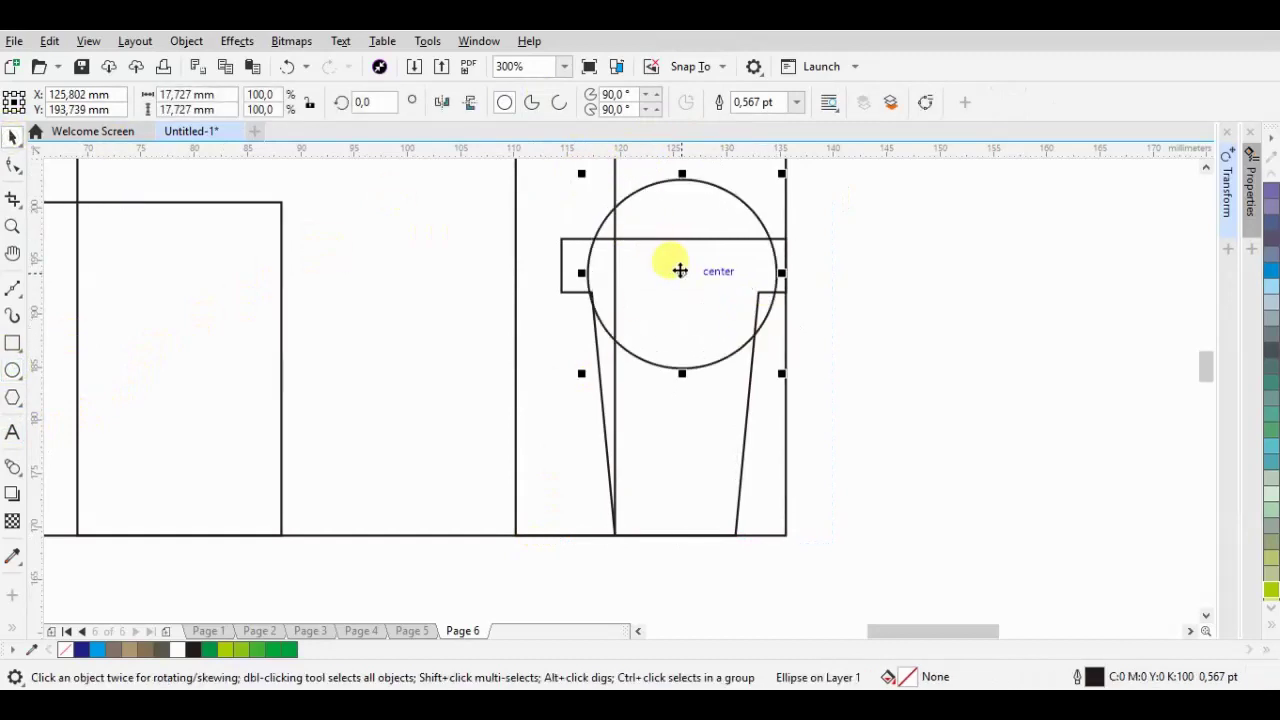
{"action": "left_click_drag", "start_coordinate": [682, 273], "coordinate": [673, 238]}
{"action": "left_click", "coordinate": [707, 375], "text": "shift"}
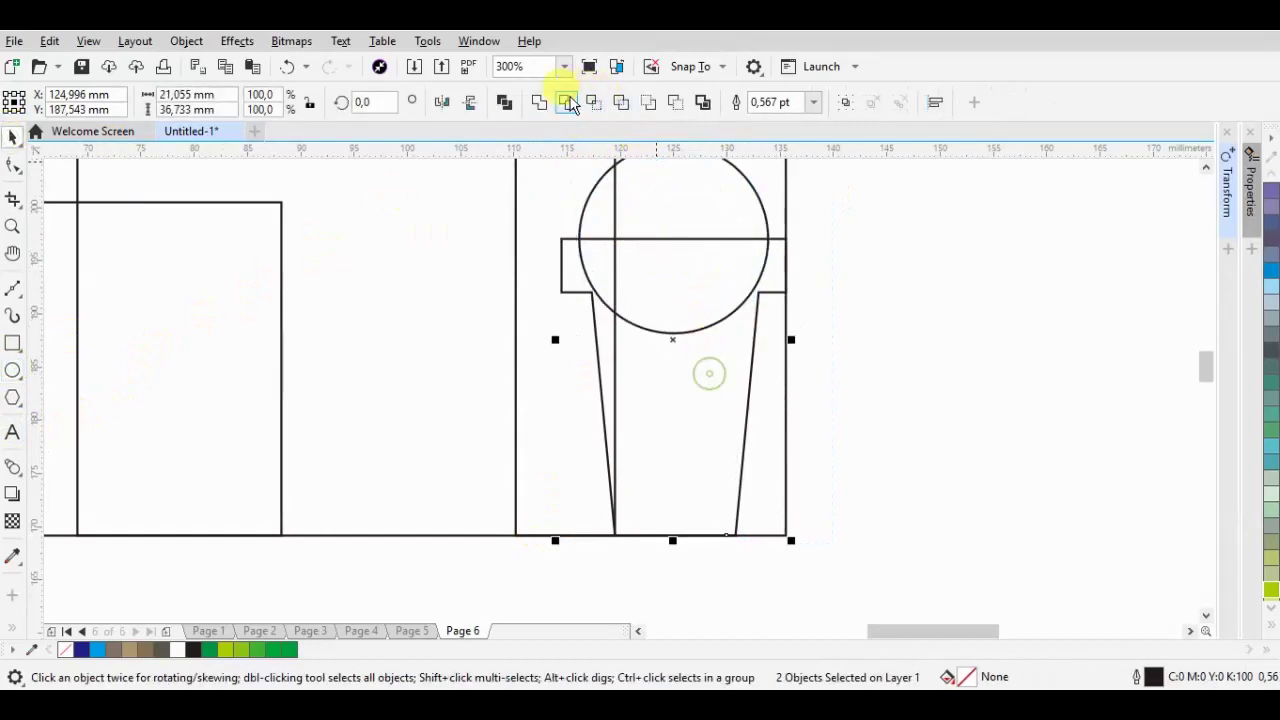
{"action": "left_click", "coordinate": [614, 101]}
{"action": "scroll", "coordinate": [814, 314], "scroll_direction": "down", "scroll_amount": 1}
- Move the spare rectangle aside and enlarge the cup shape to about 131.6%
{"action": "left_click", "coordinate": [808, 251]}
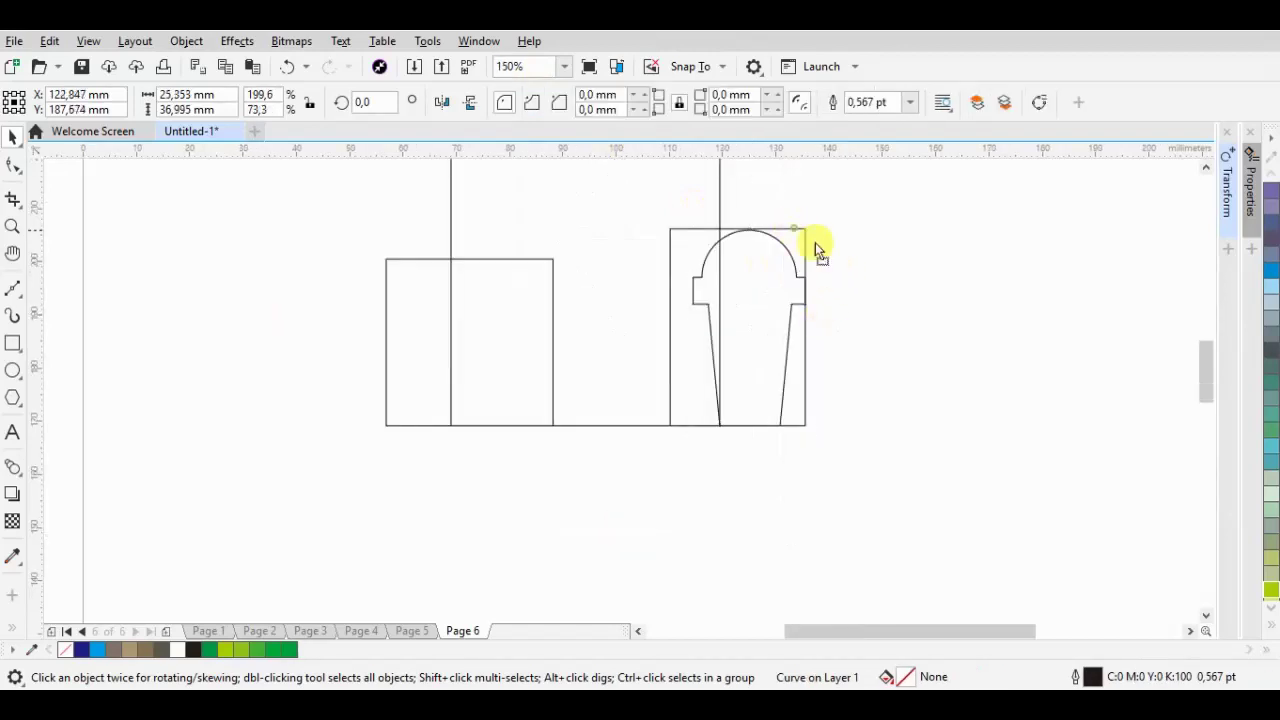
{"action": "left_click_drag", "start_coordinate": [808, 251], "coordinate": [1001, 374]}
{"action": "left_click", "coordinate": [795, 285]}
{"action": "scroll", "coordinate": [828, 260], "scroll_direction": "down", "scroll_amount": 1}
{"action": "left_click_drag", "start_coordinate": [824, 255], "coordinate": [846, 219]}
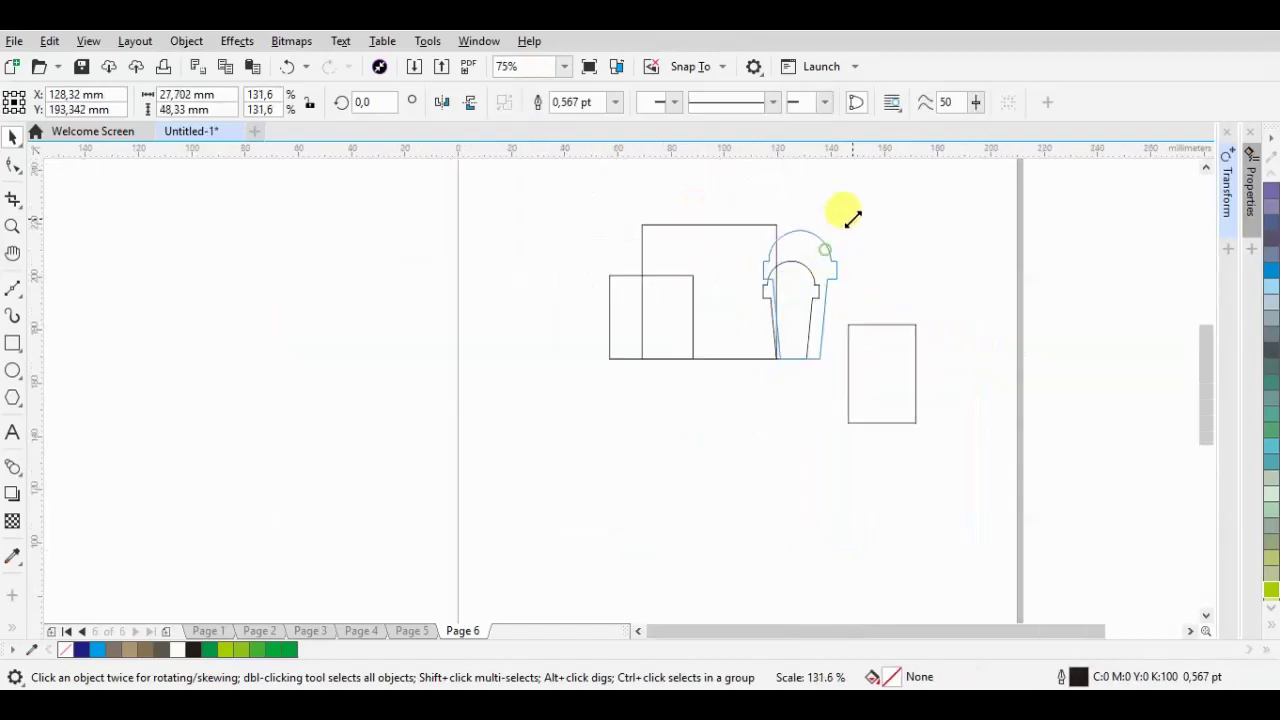
{"action": "scroll", "coordinate": [826, 250], "scroll_direction": "up", "scroll_amount": 1}
- Nudge the cup's two bottom nodes up and rest the cup on the skyline baseline
{"action": "key", "text": "F10"}
{"action": "left_click_drag", "start_coordinate": [689, 423], "coordinate": [870, 500]}
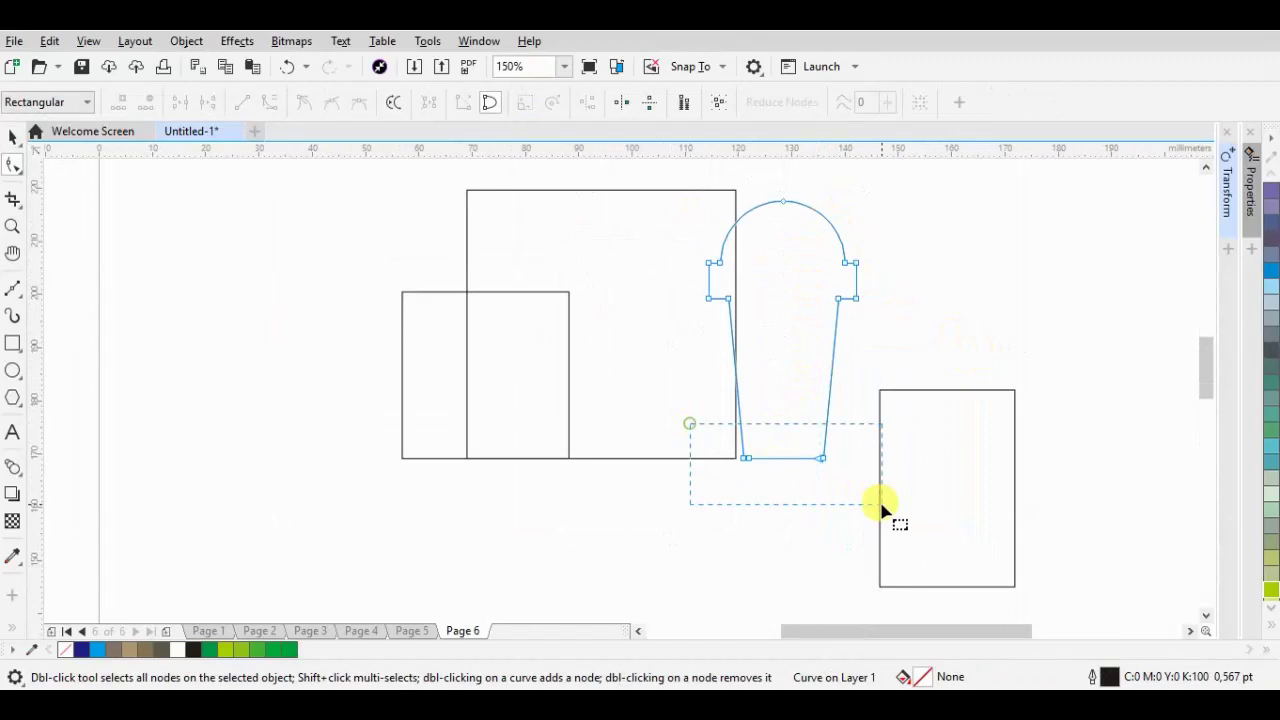
{"action": "key", "text": "Up"}
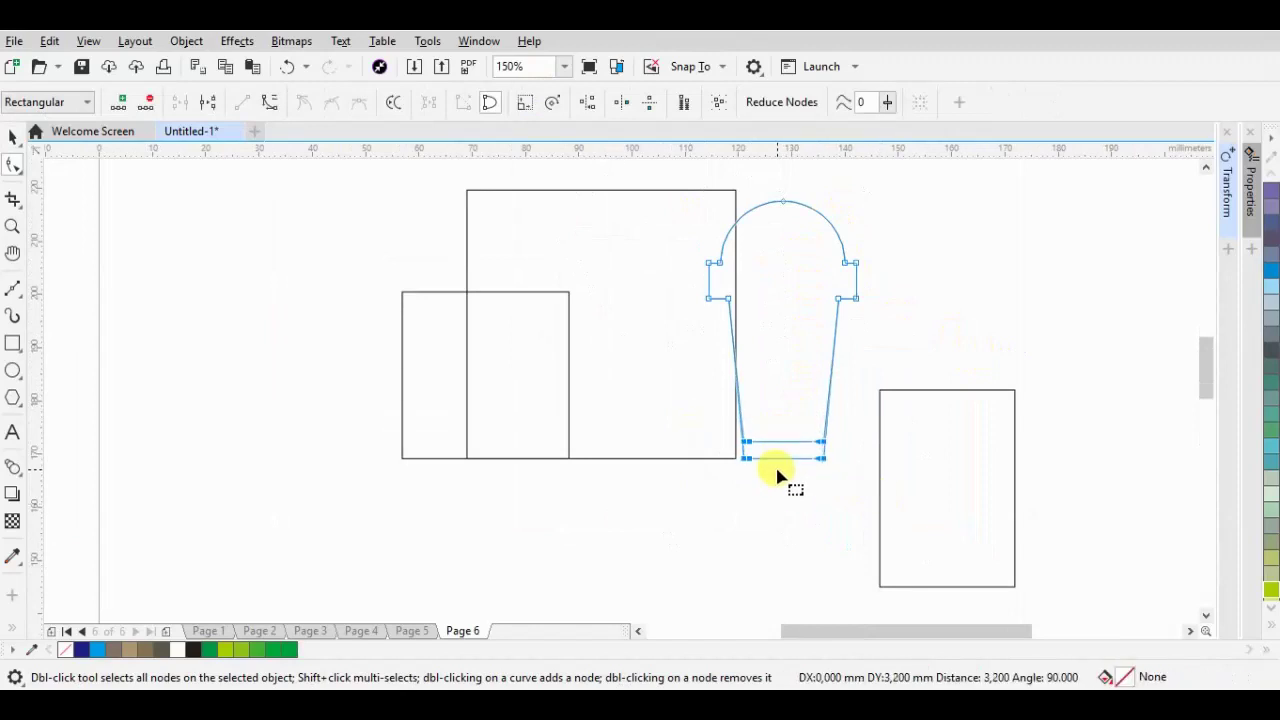
{"action": "key", "text": "Up"}
{"action": "key", "text": "Up"}
{"action": "key", "text": "Up"}
{"action": "left_click", "coordinate": [13, 137]}
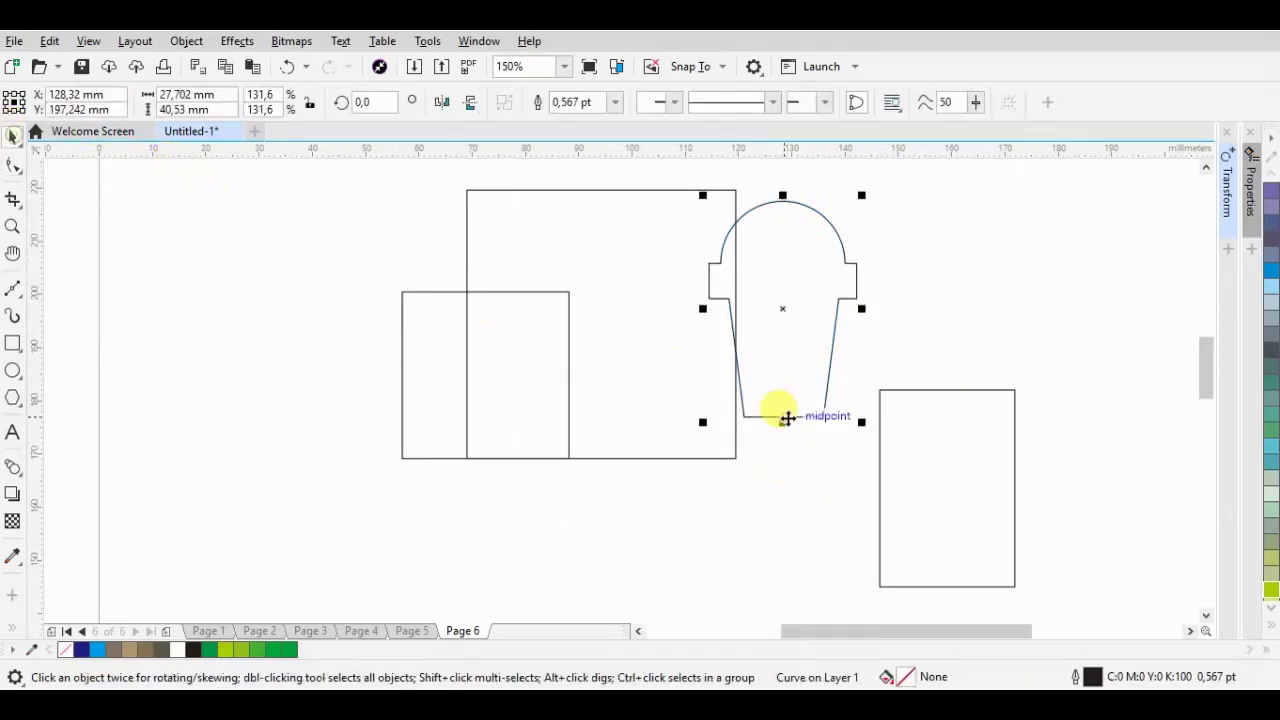
{"action": "left_click_drag", "start_coordinate": [743, 416], "coordinate": [736, 453]}
- Move the spare rectangle to the upper left and fill the cup with blue
{"action": "left_click_drag", "start_coordinate": [958, 447], "coordinate": [298, 272]}
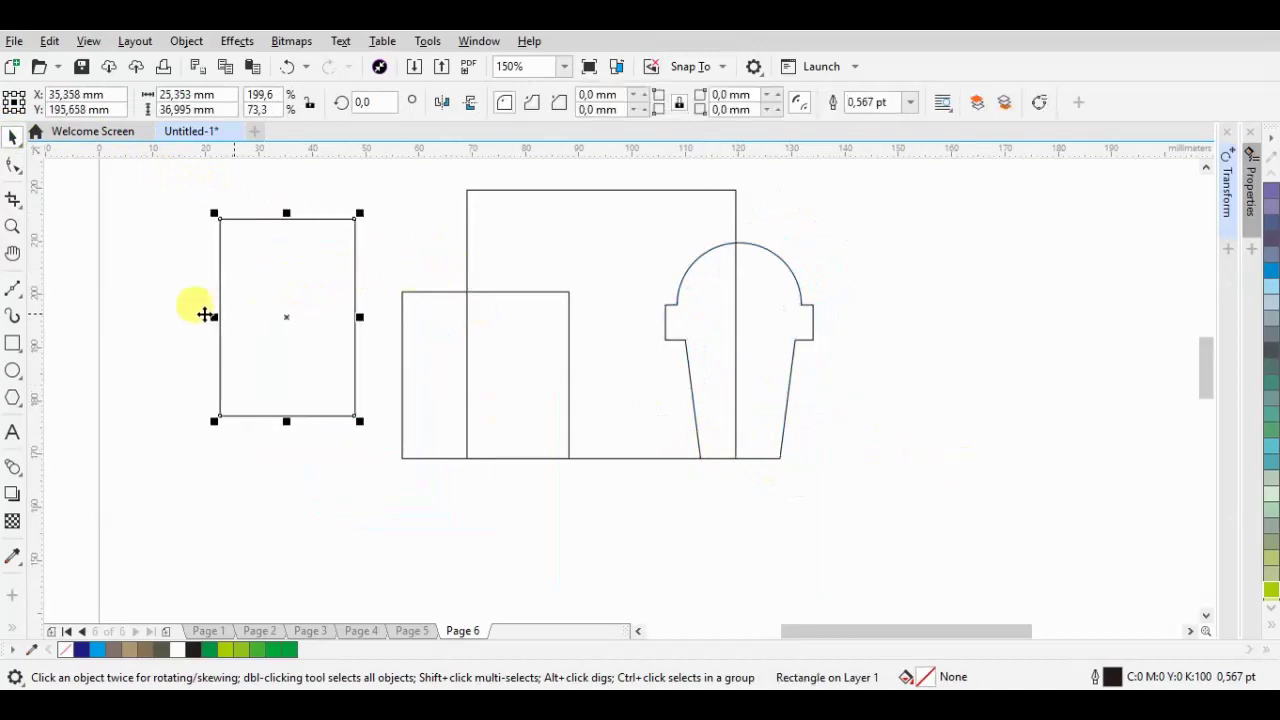
{"action": "left_click", "coordinate": [13, 343]}
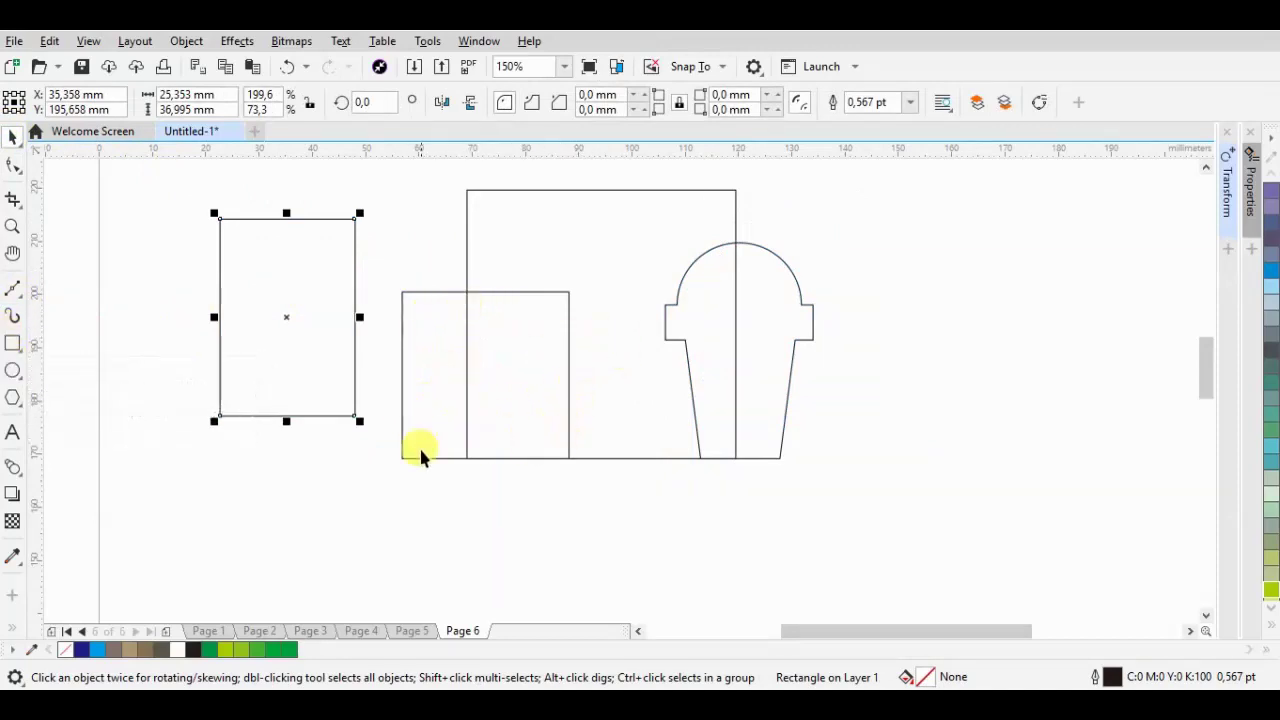
{"action": "left_click", "coordinate": [780, 265]}
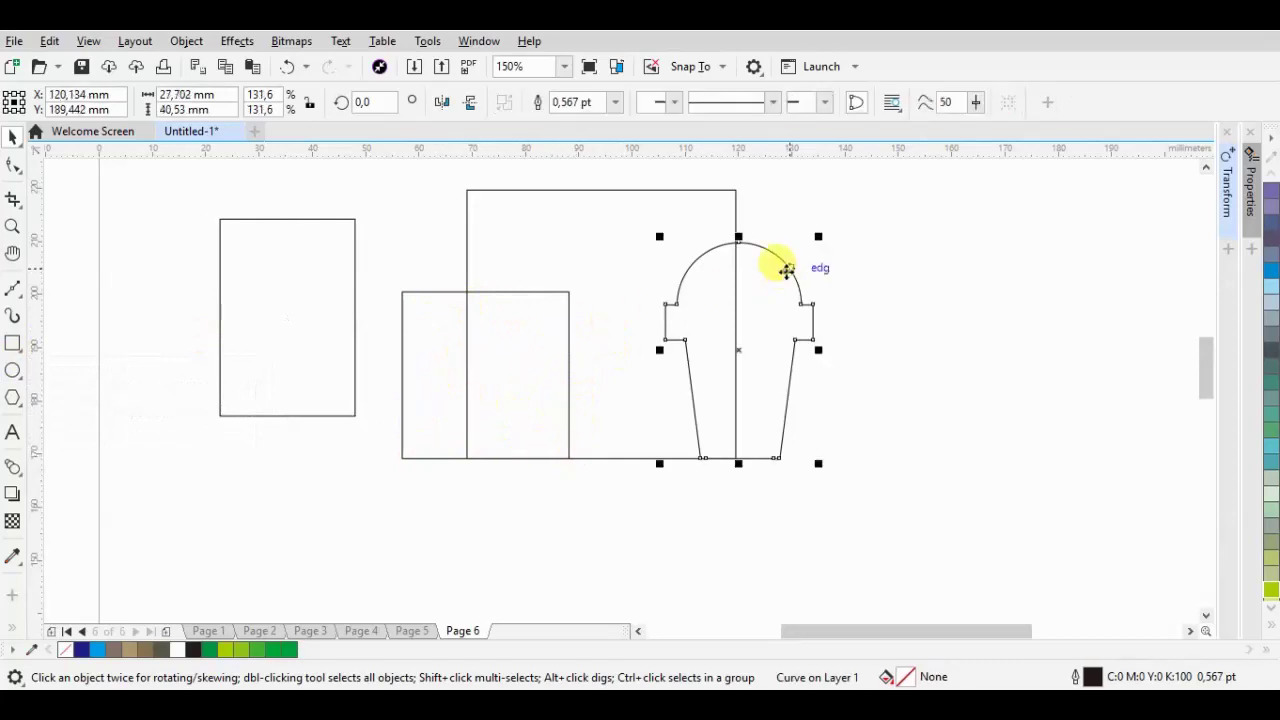
{"action": "left_click", "coordinate": [1272, 271]}
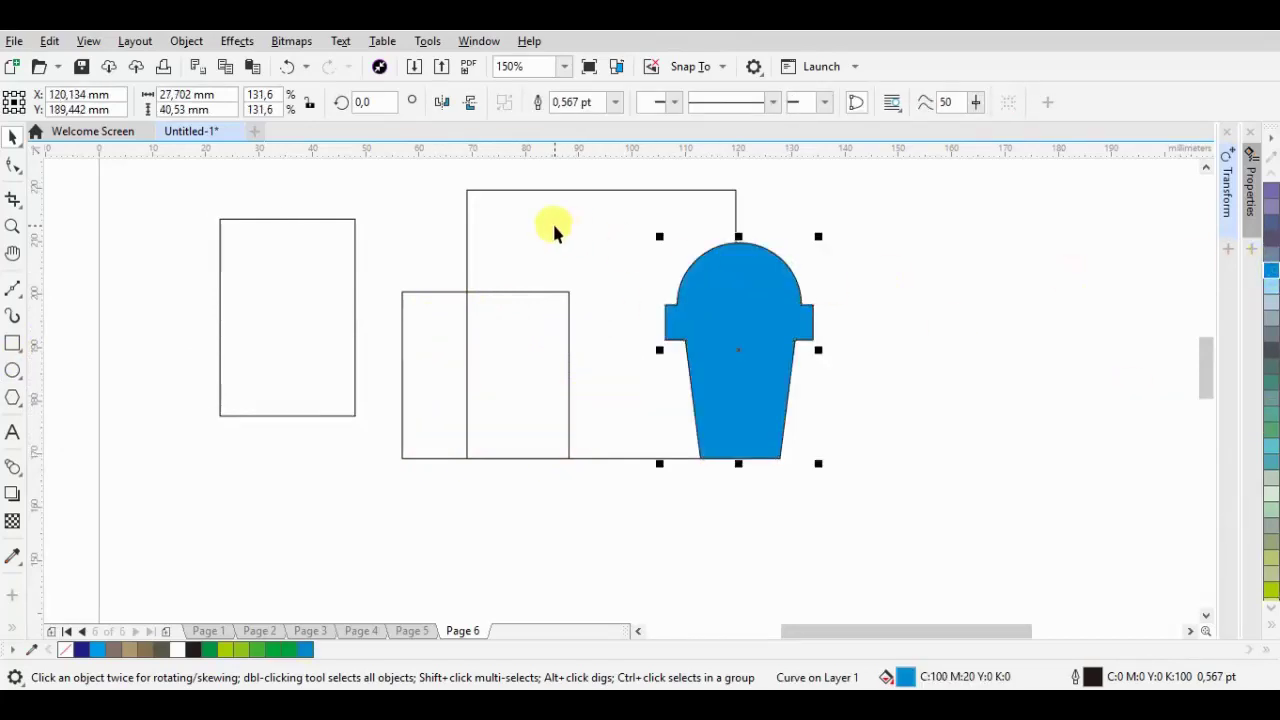
- Draw a circle inside the small skyline square
{"action": "left_click", "coordinate": [554, 223]}
{"action": "left_click", "coordinate": [426, 364]}
{"action": "left_click", "coordinate": [12, 371]}
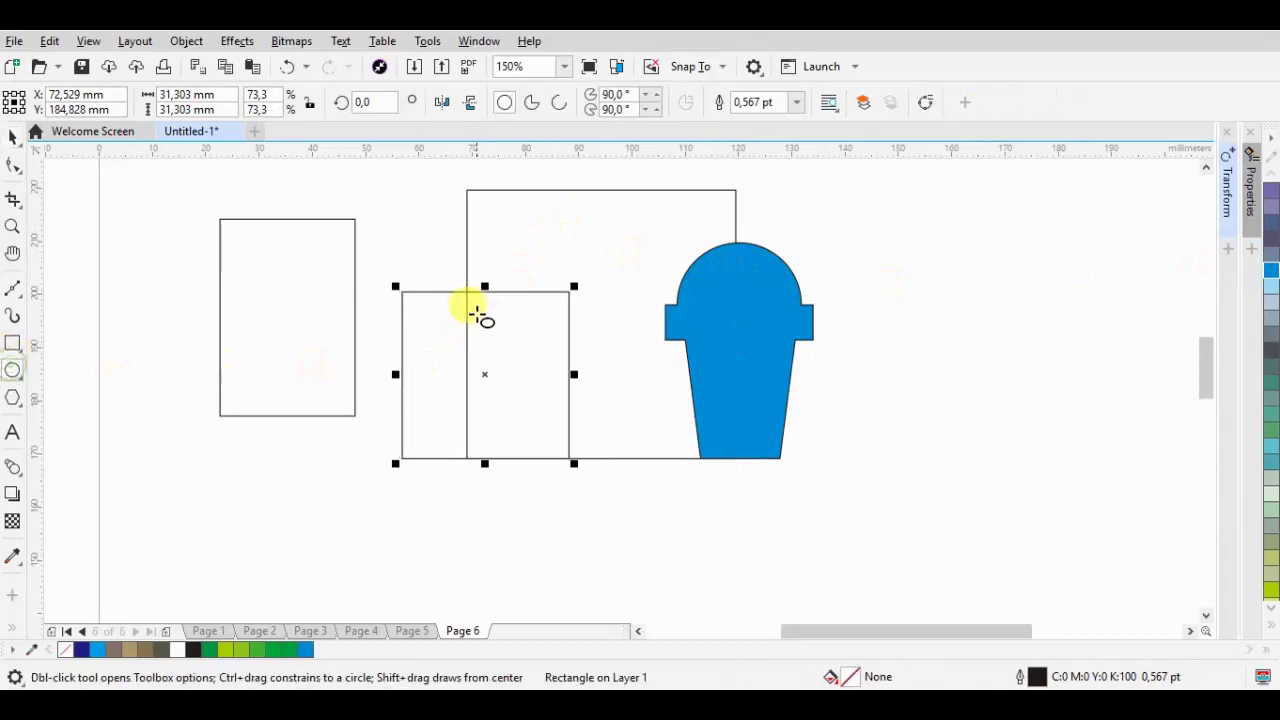
{"action": "left_click_drag", "start_coordinate": [398, 290], "coordinate": [569, 392]}
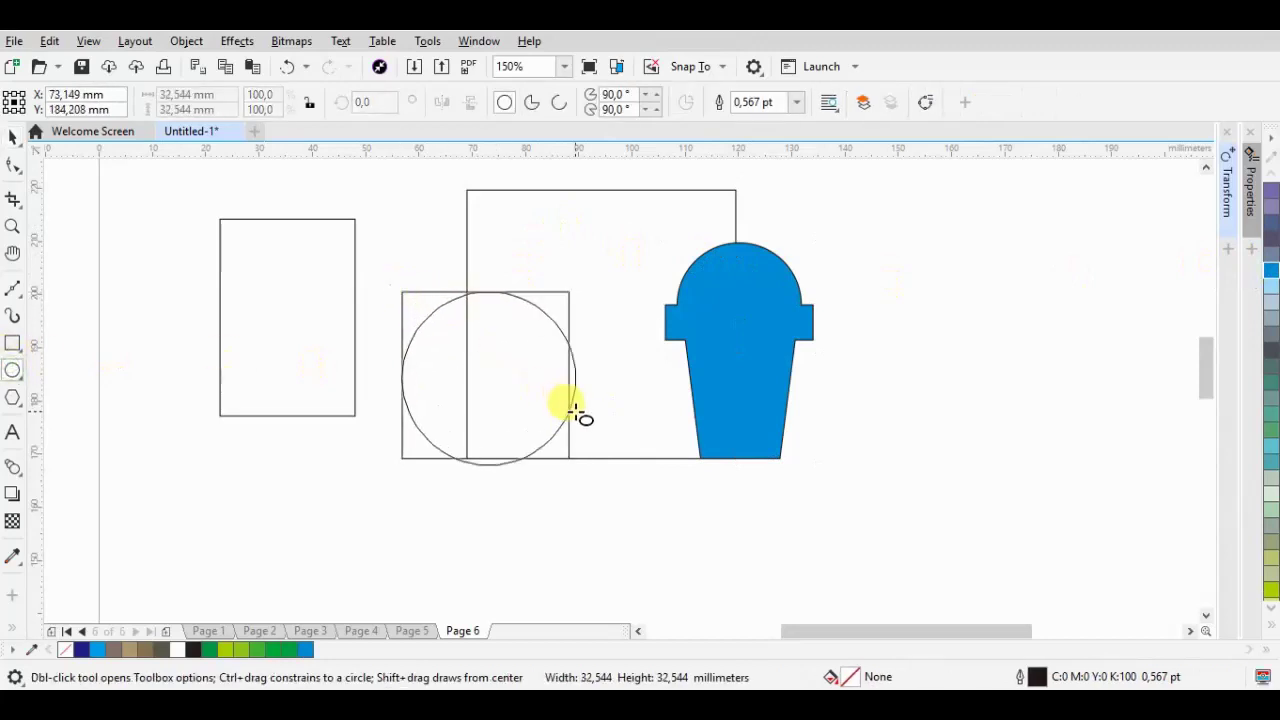
{"action": "scroll", "coordinate": [437, 337], "scroll_direction": "up", "scroll_amount": 1}
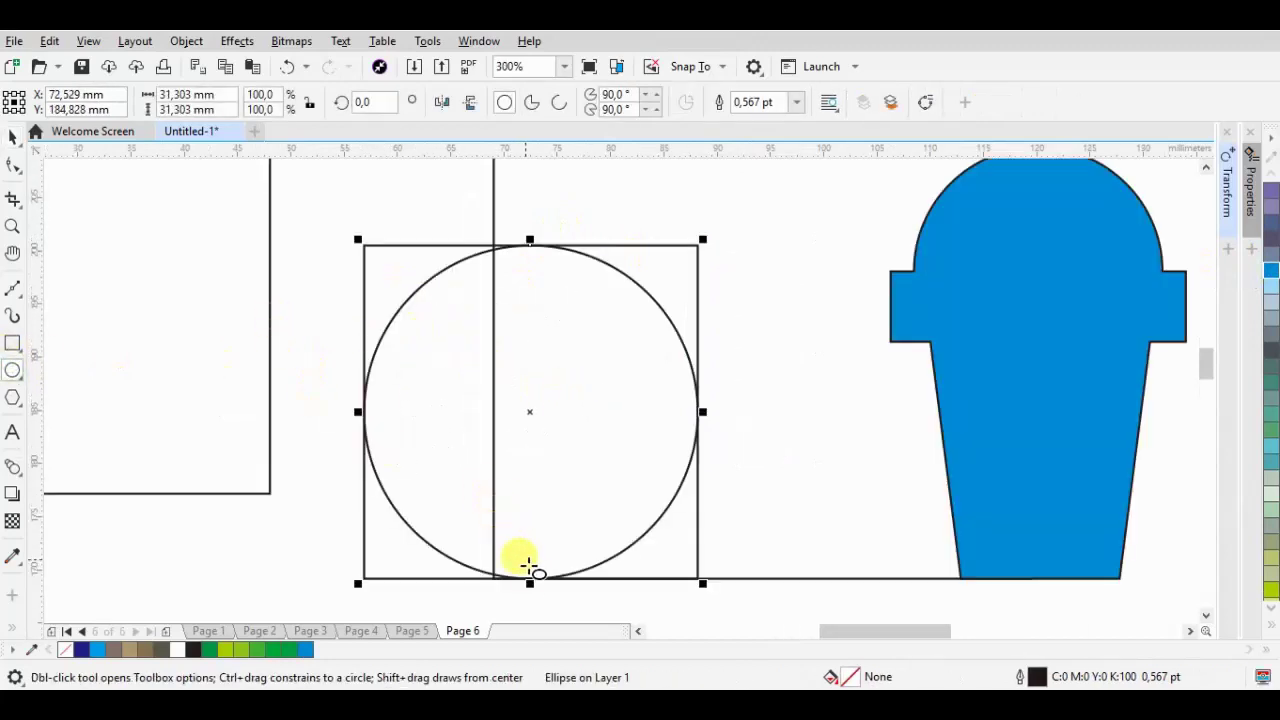
{"action": "left_click_drag", "start_coordinate": [527, 582], "coordinate": [530, 558]}
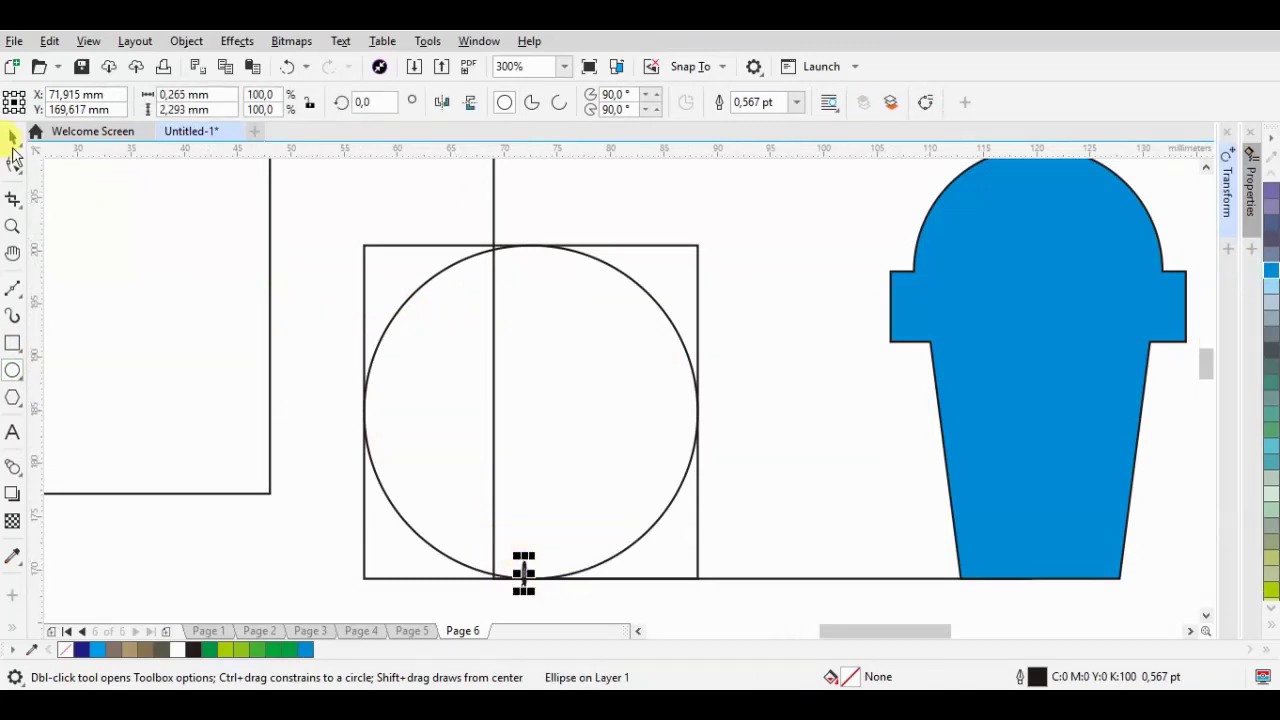
- Squash the circle to about 59% height and draw a rectangle across its lower half
{"action": "left_click", "coordinate": [12, 135]}
{"action": "left_click", "coordinate": [400, 306]}
{"action": "left_click_drag", "start_coordinate": [531, 578], "coordinate": [535, 446]}
{"action": "key", "text": "F6"}
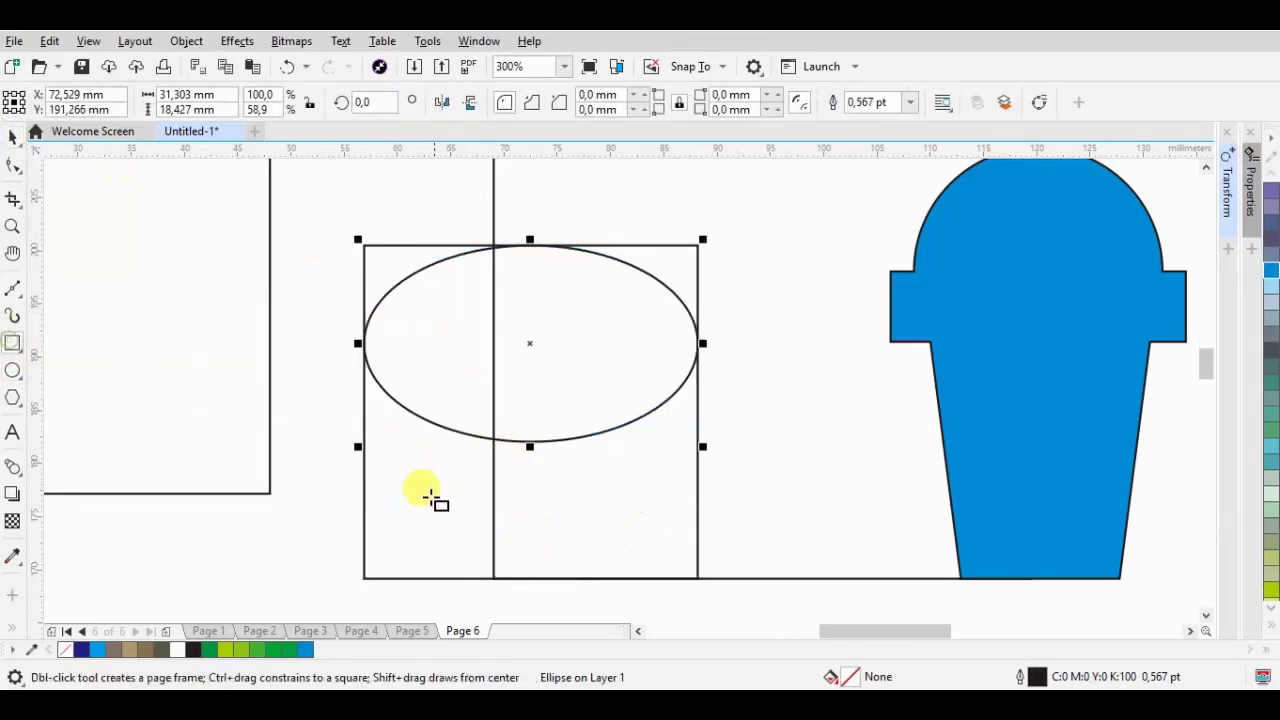
{"action": "left_click_drag", "start_coordinate": [304, 512], "coordinate": [785, 346]}
- Trim the ellipse and flip a copy of the dome downward as the bottom bun
{"action": "key", "text": "space"}
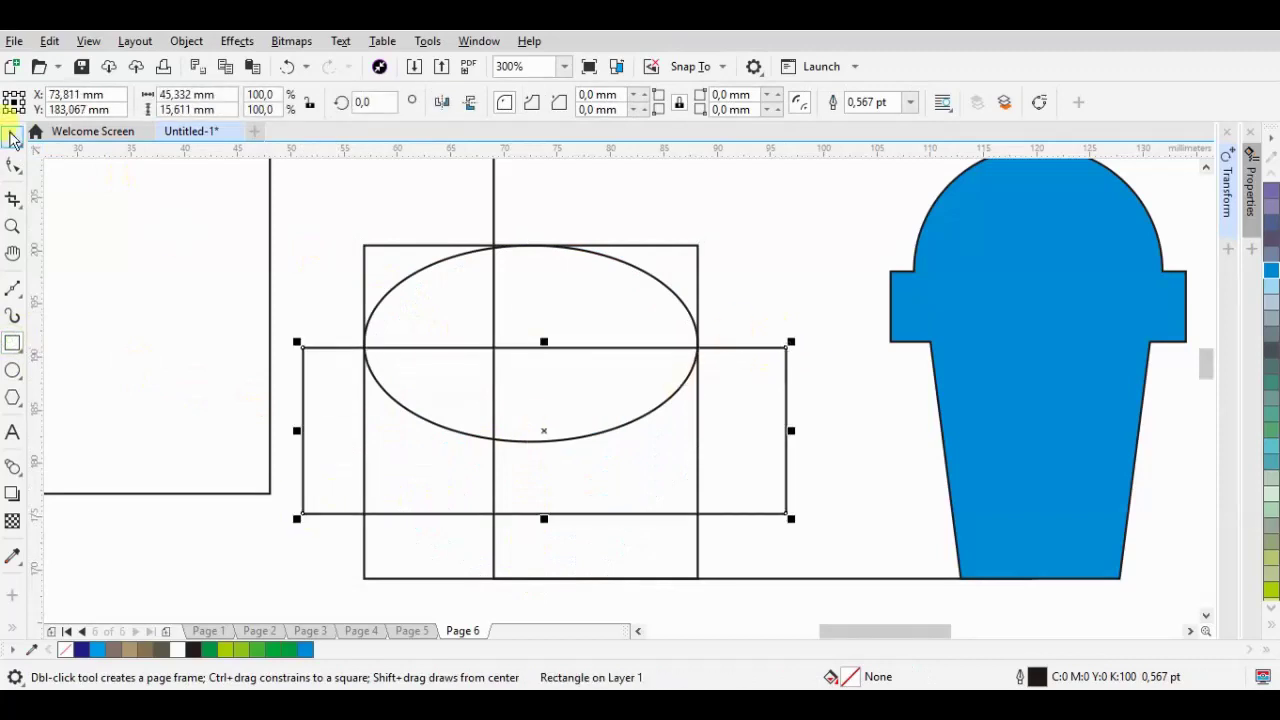
{"action": "left_click", "coordinate": [432, 314], "text": "shift"}
{"action": "mouse_move", "coordinate": [529, 241]}
{"action": "left_mouse_down"}
{"action": "mouse_move", "coordinate": [554, 432]}
{"action": "mouse_move", "coordinate": [540, 428]}
{"action": "mouse_move", "coordinate": [534, 580]}
{"action": "left_mouse_up"}
{"action": "left_click", "coordinate": [551, 411]}
{"action": "key", "text": "ctrl+z"}
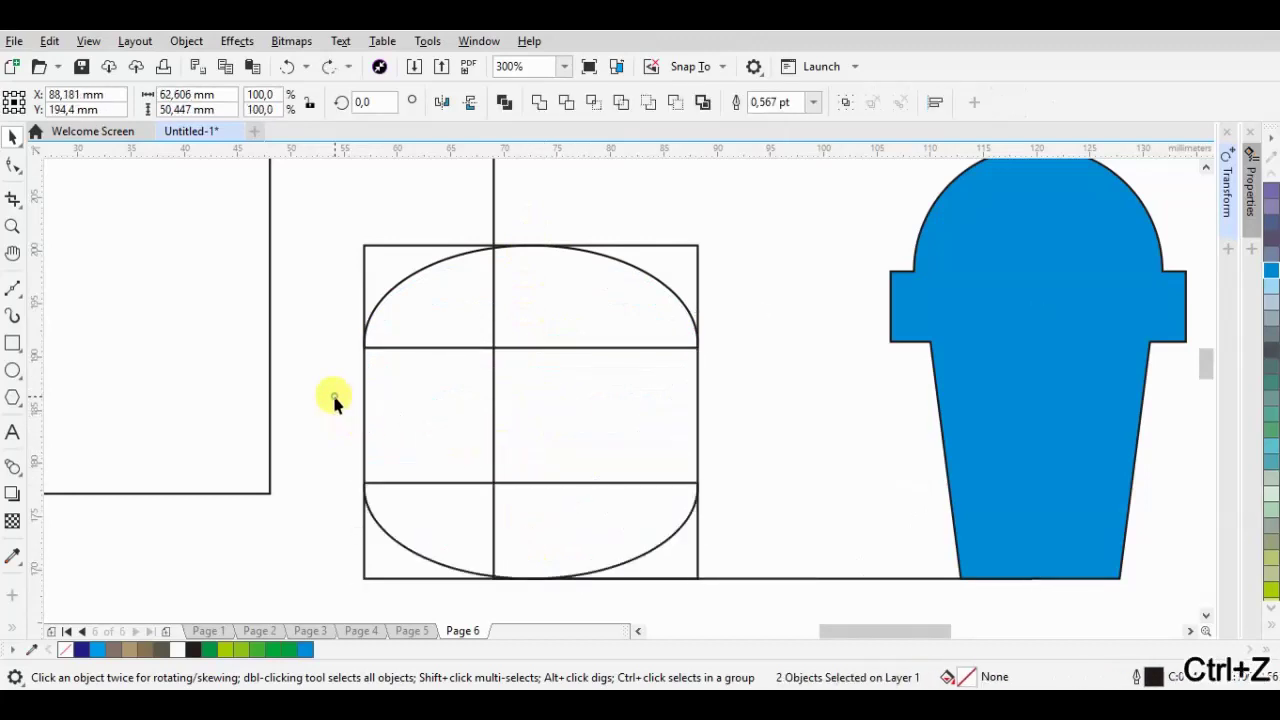
- Square off the bottom bun's sides, lower the top dome, and draw a thin patty strip
{"action": "key", "text": "F10"}
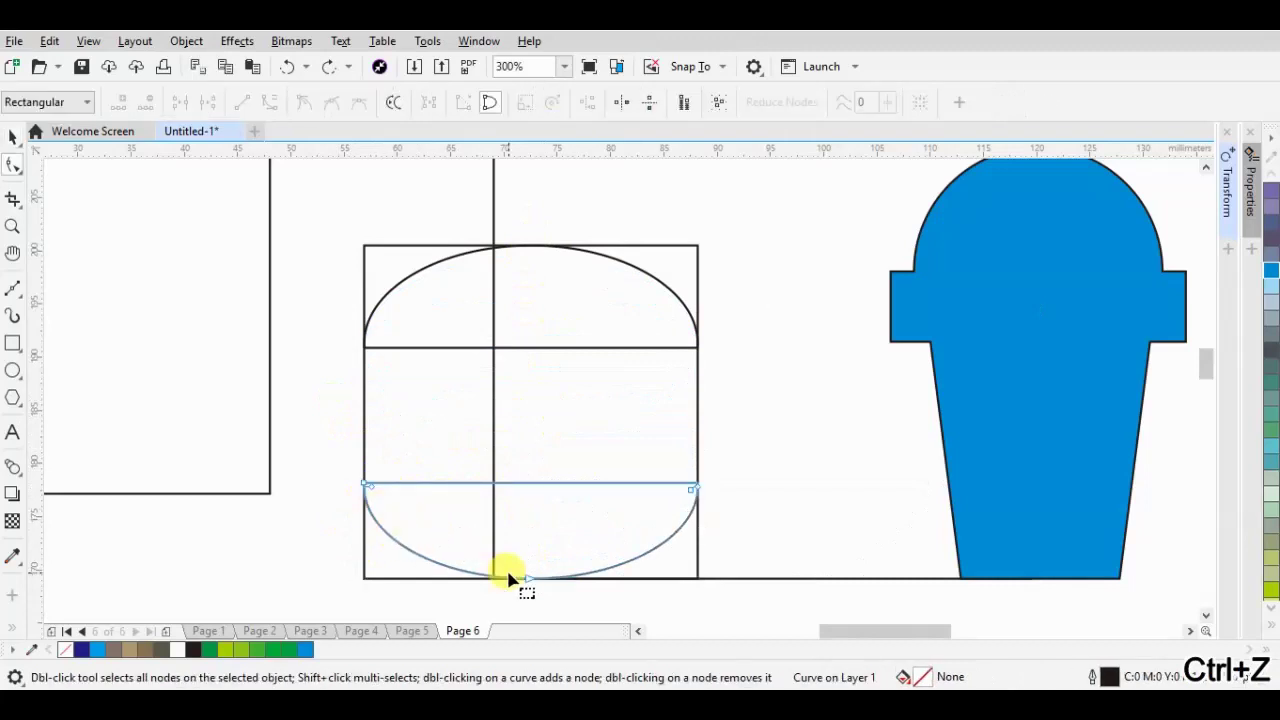
{"action": "left_click", "coordinate": [528, 578]}
{"action": "left_click_drag", "start_coordinate": [441, 581], "coordinate": [391, 583]}
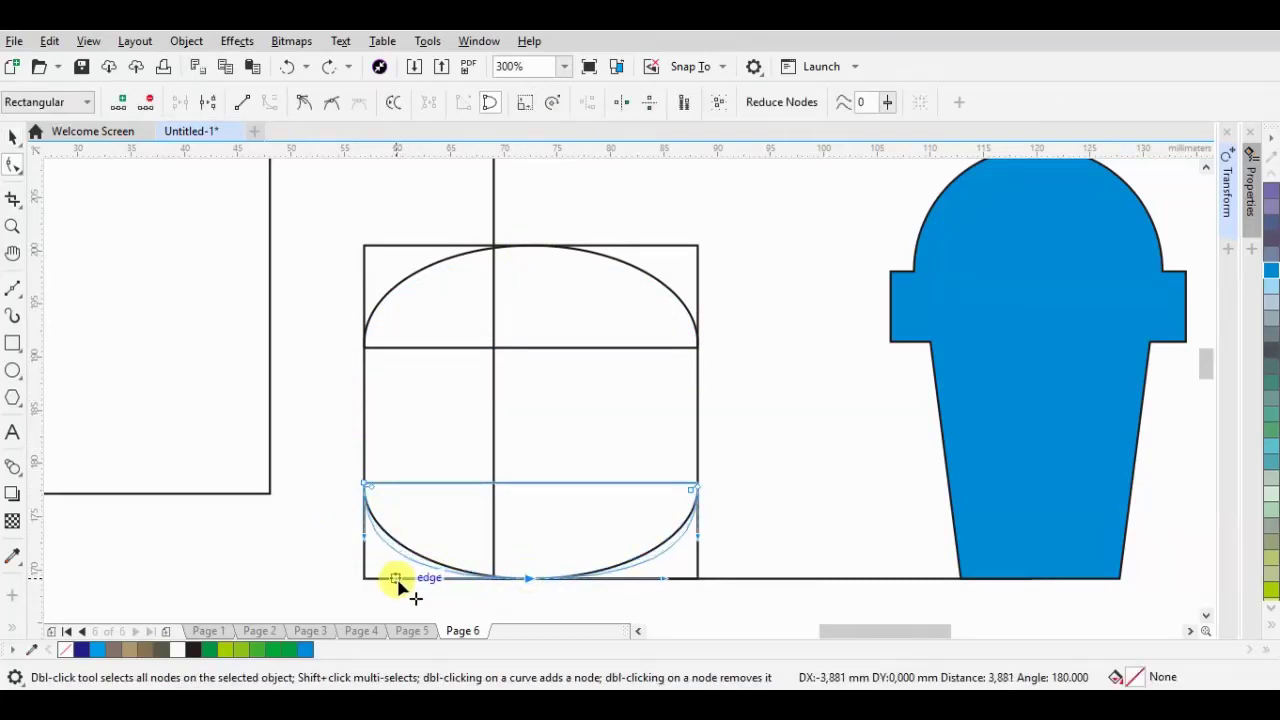
{"action": "left_click", "coordinate": [12, 137]}
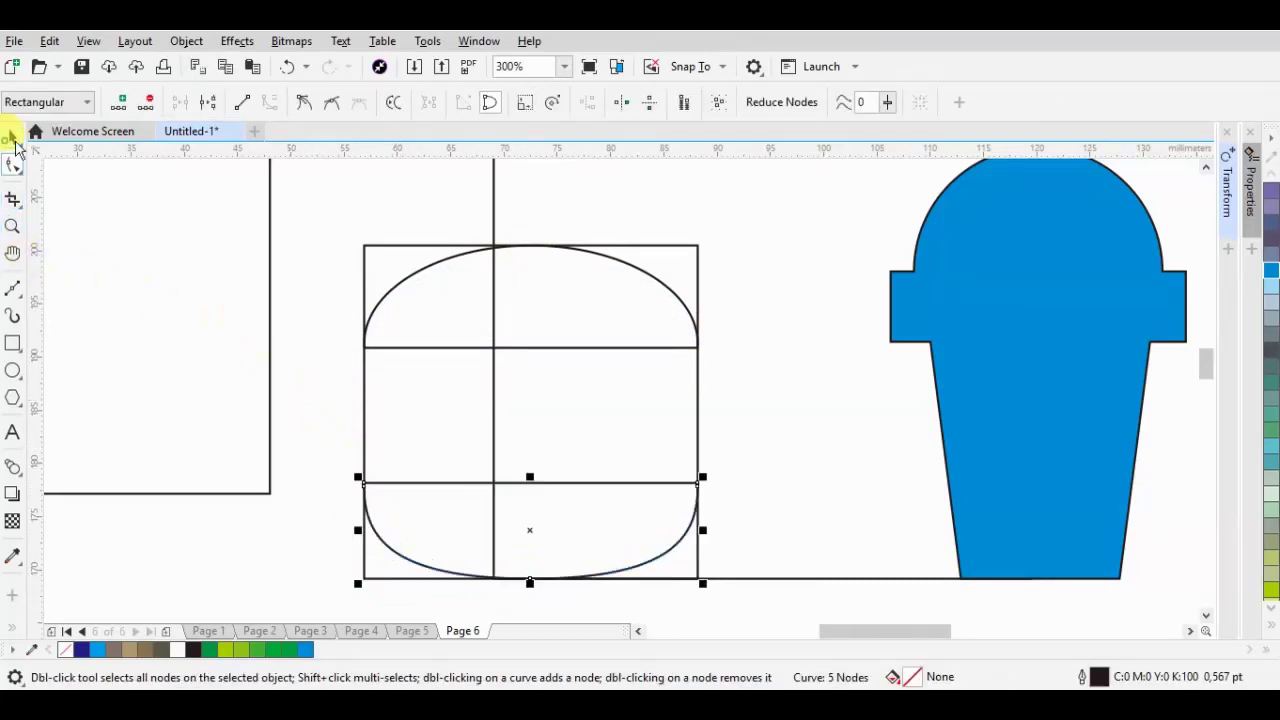
{"action": "left_click", "coordinate": [410, 278]}
{"action": "left_click_drag", "start_coordinate": [368, 344], "coordinate": [364, 406]}
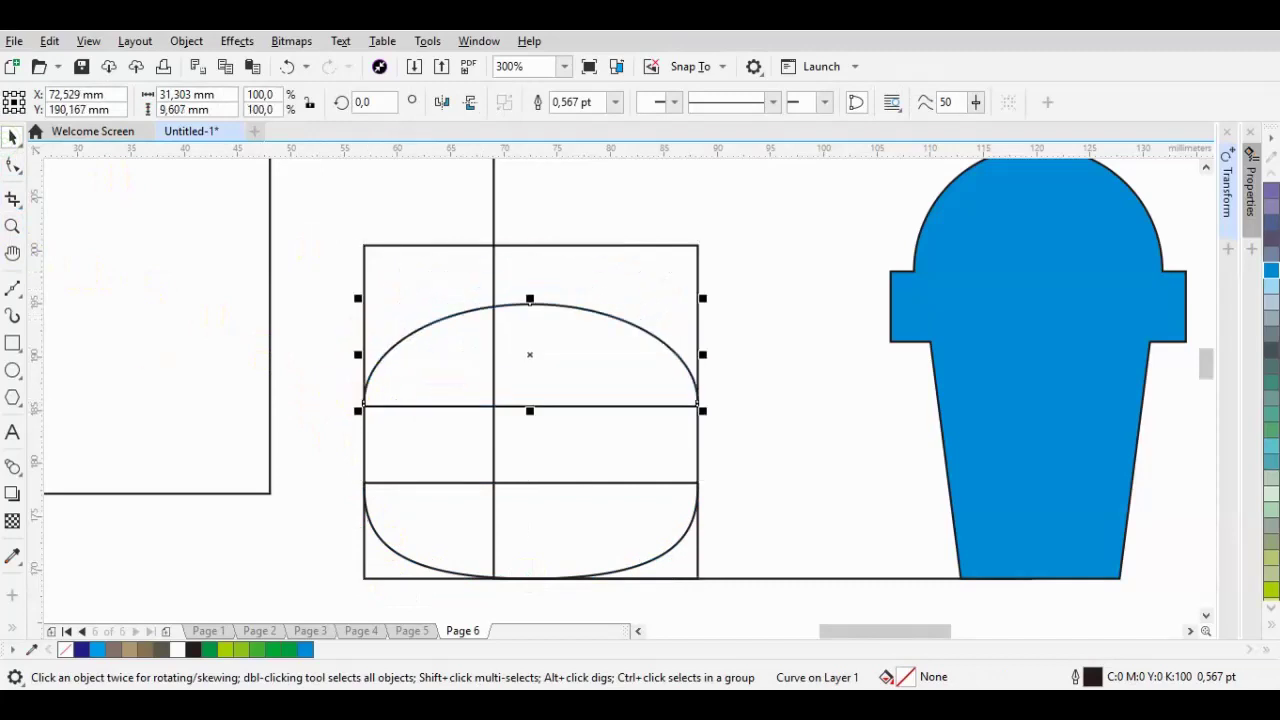
{"action": "left_click", "coordinate": [12, 343]}
{"action": "left_click_drag", "start_coordinate": [364, 406], "coordinate": [703, 450]}
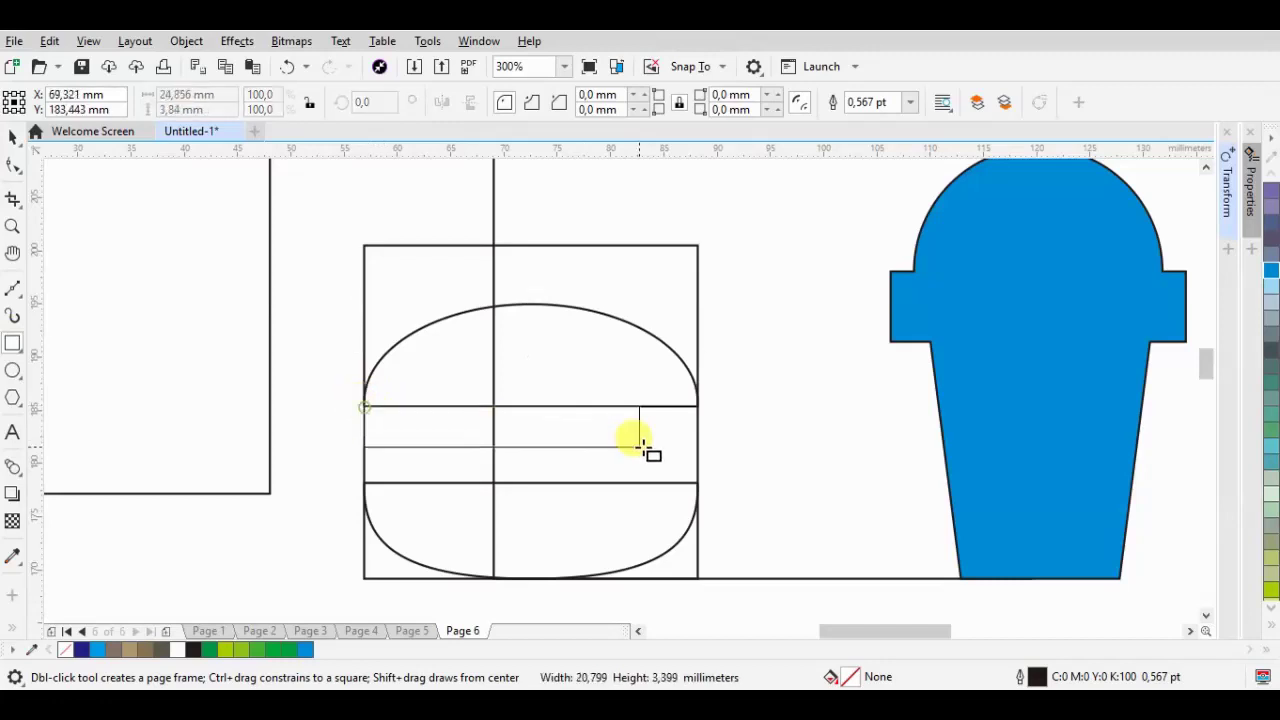
- Round the patty strip's corners into a pill and place a copy just below it
{"action": "left_click", "coordinate": [13, 165]}
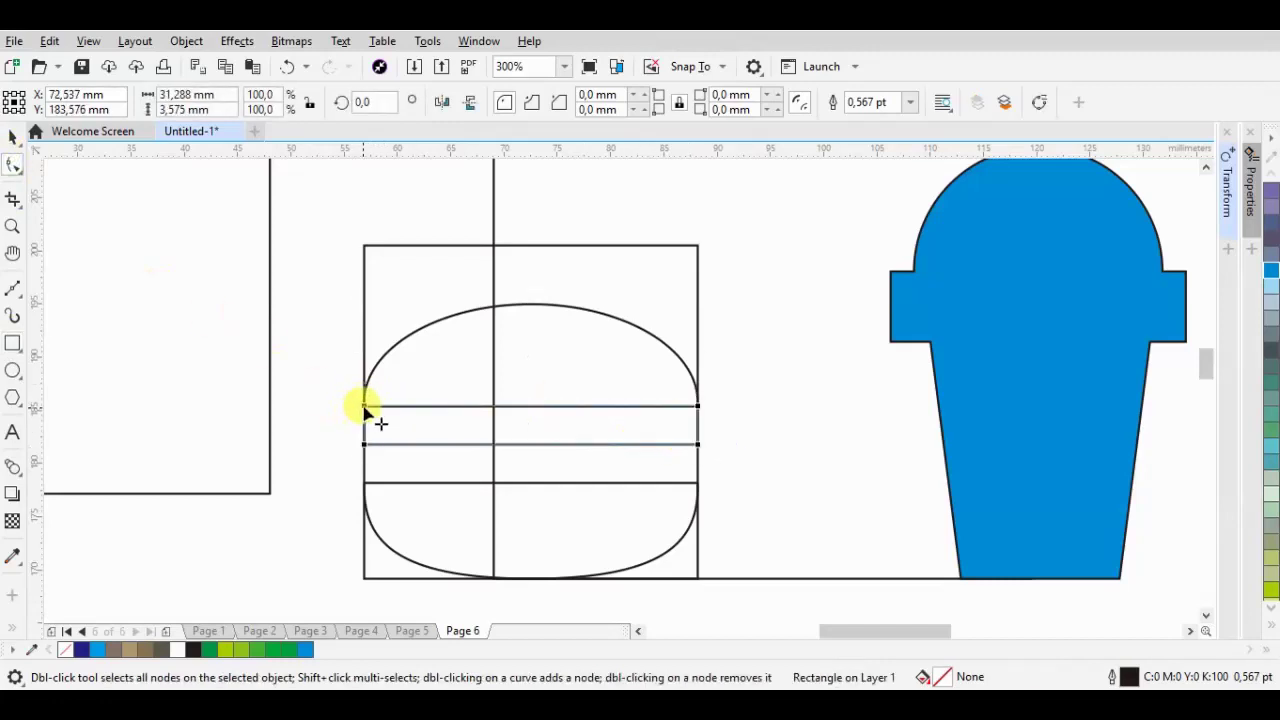
{"action": "left_click_drag", "start_coordinate": [364, 406], "coordinate": [367, 430]}
{"action": "left_click", "coordinate": [13, 140]}
{"action": "left_click", "coordinate": [378, 428]}
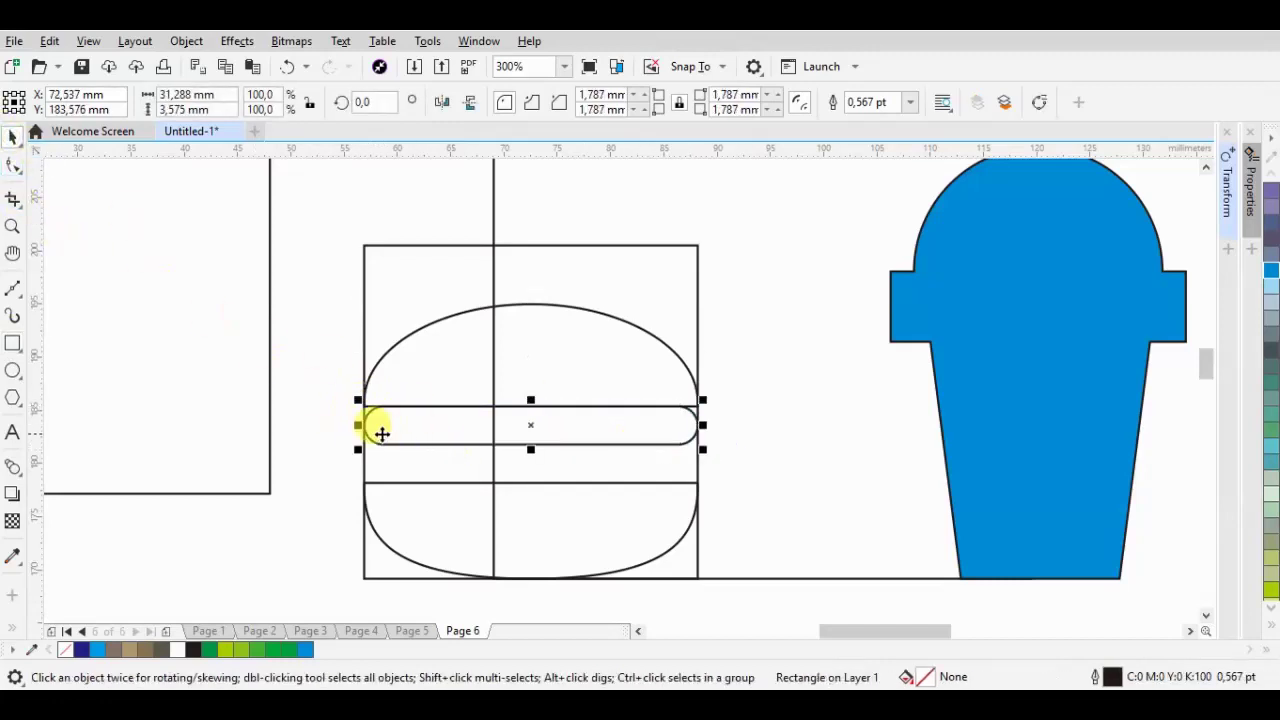
{"action": "left_click_drag", "start_coordinate": [381, 445], "coordinate": [383, 484]}
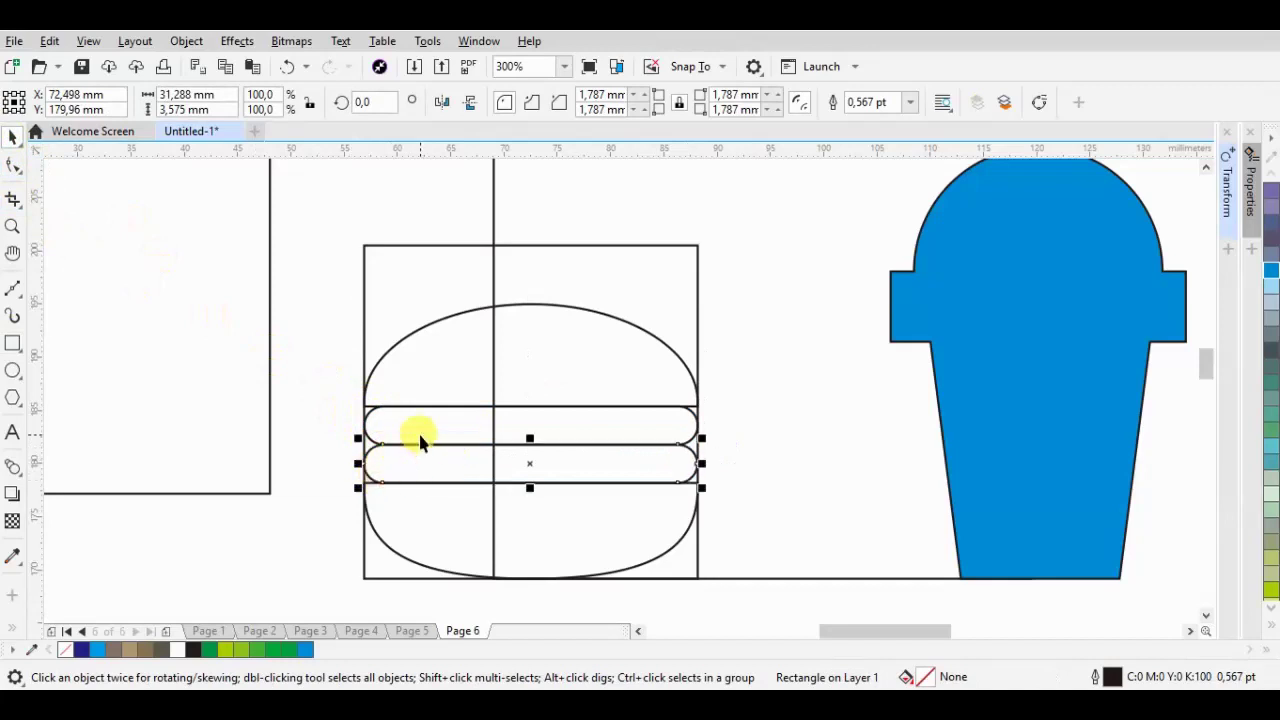
- Add a node at the top bun's peak and flatten its crown
{"action": "left_click", "coordinate": [536, 306]}
{"action": "key", "text": "F10"}
{"action": "double_click", "coordinate": [530, 305]}
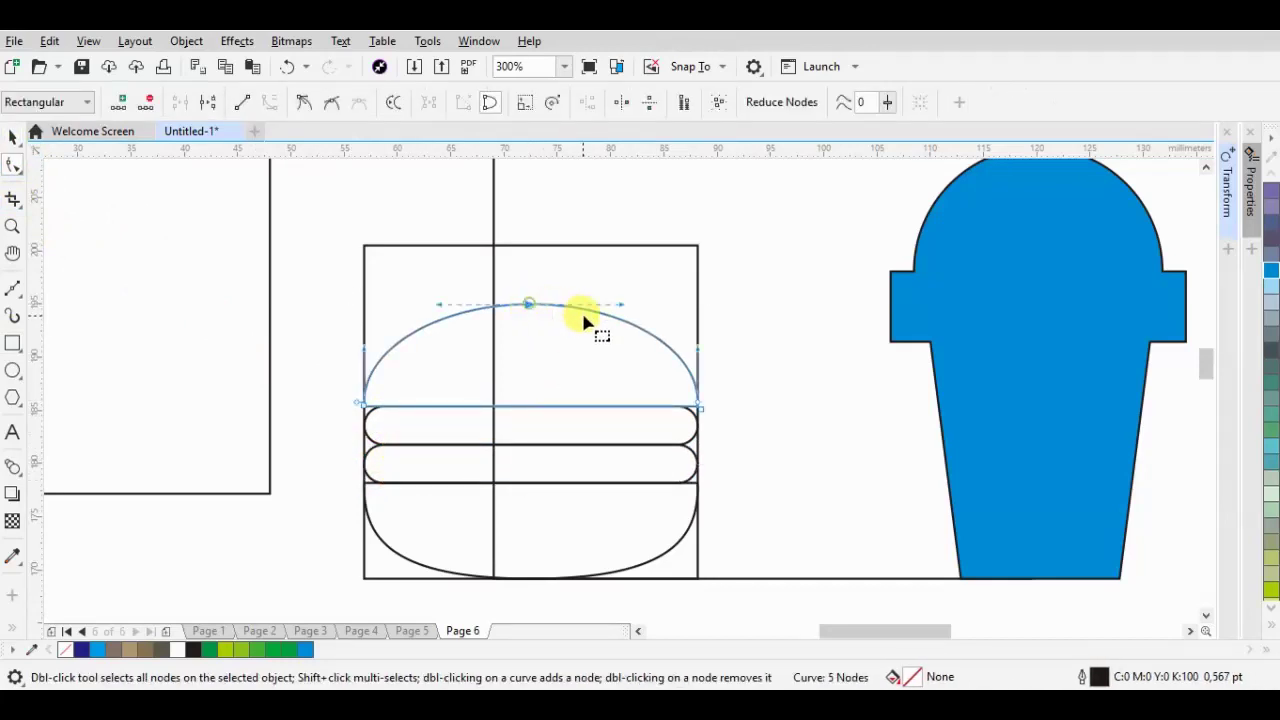
{"action": "left_click_drag", "start_coordinate": [620, 306], "coordinate": [664, 306]}
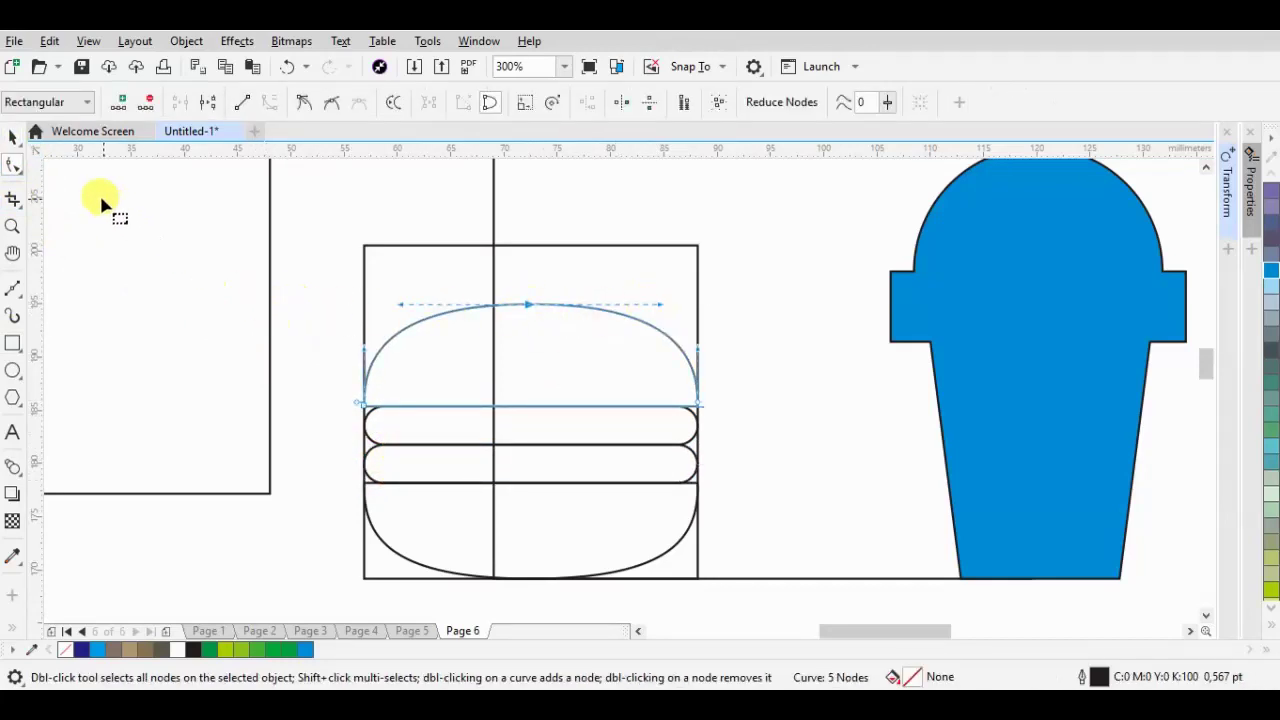
- Draw a small sesame-seed oval on the top bun and scatter copies across it
{"action": "left_click", "coordinate": [13, 140]}
{"action": "left_click", "coordinate": [500, 320]}
{"action": "left_click", "coordinate": [13, 372]}
{"action": "scroll", "coordinate": [508, 329], "scroll_direction": "up", "scroll_amount": 2}
{"action": "mouse_move", "coordinate": [538, 300]}
{"action": "left_mouse_down"}
{"action": "mouse_move", "coordinate": [590, 323]}
{"action": "mouse_move", "coordinate": [709, 314]}
{"action": "left_mouse_up"}
{"action": "left_click", "coordinate": [13, 140]}
{"action": "mouse_move", "coordinate": [630, 362]}
{"action": "left_mouse_down"}
{"action": "mouse_move", "coordinate": [480, 362]}
{"action": "mouse_move", "coordinate": [414, 322]}
{"action": "left_mouse_up"}
- Select the top bun with all five seeds and Combine them into one curve
{"action": "scroll", "coordinate": [610, 326], "scroll_direction": "down", "scroll_amount": 1}
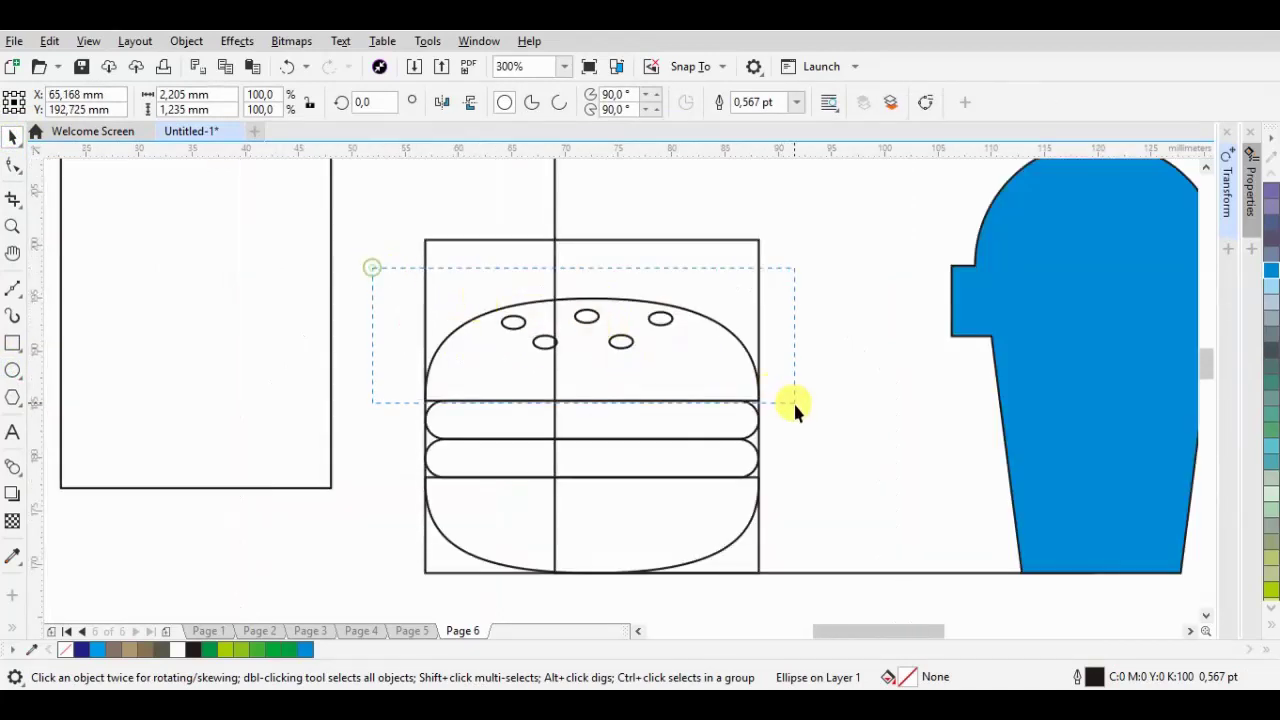
{"action": "left_click_drag", "start_coordinate": [793, 403], "coordinate": [795, 405]}
{"action": "left_click", "coordinate": [676, 103]}
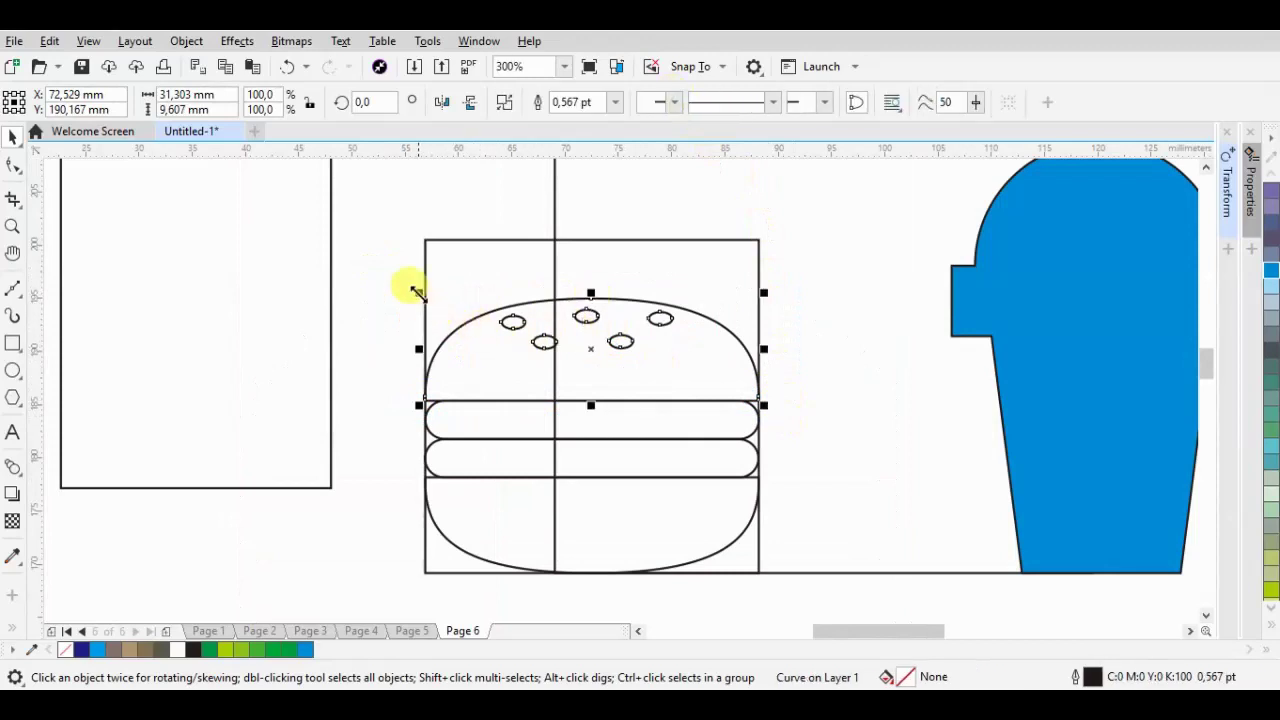
{"action": "left_click", "coordinate": [12, 288]}
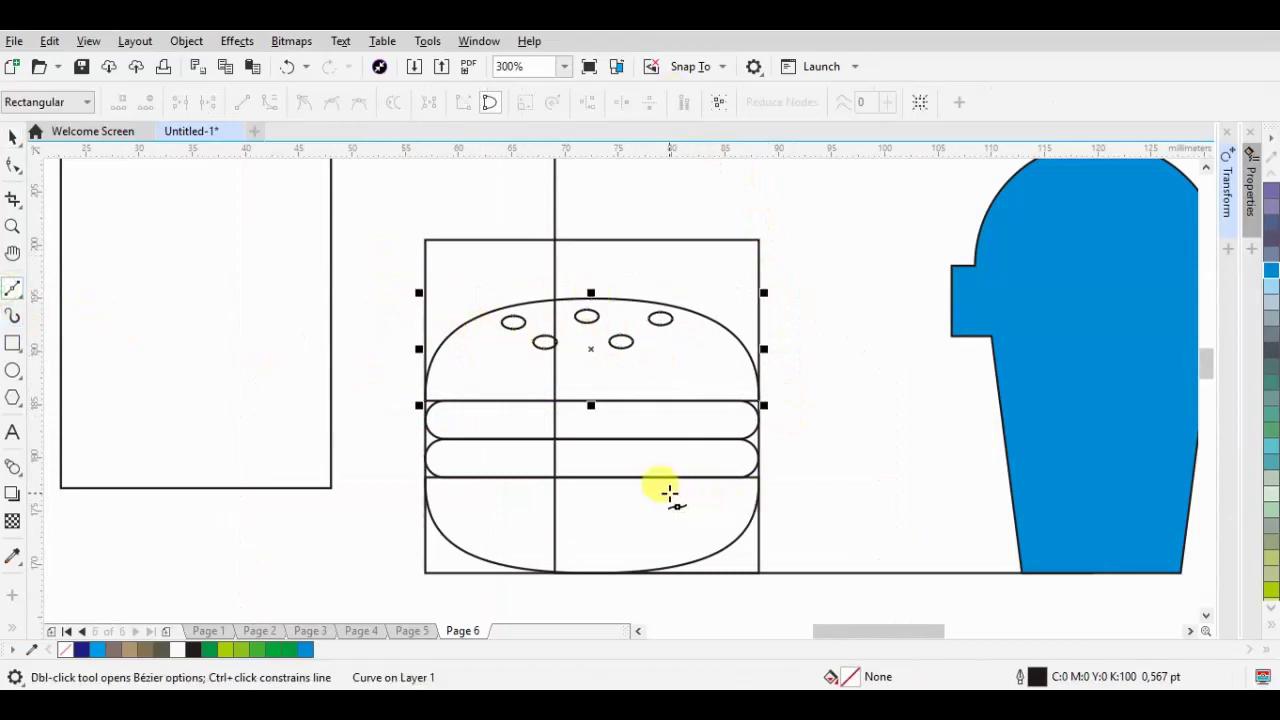
- Draw a V-shaped cheese line hanging down from the patty's edge
{"action": "scroll", "coordinate": [668, 490], "scroll_direction": "up", "scroll_amount": 1}
{"action": "left_click", "coordinate": [585, 384]}
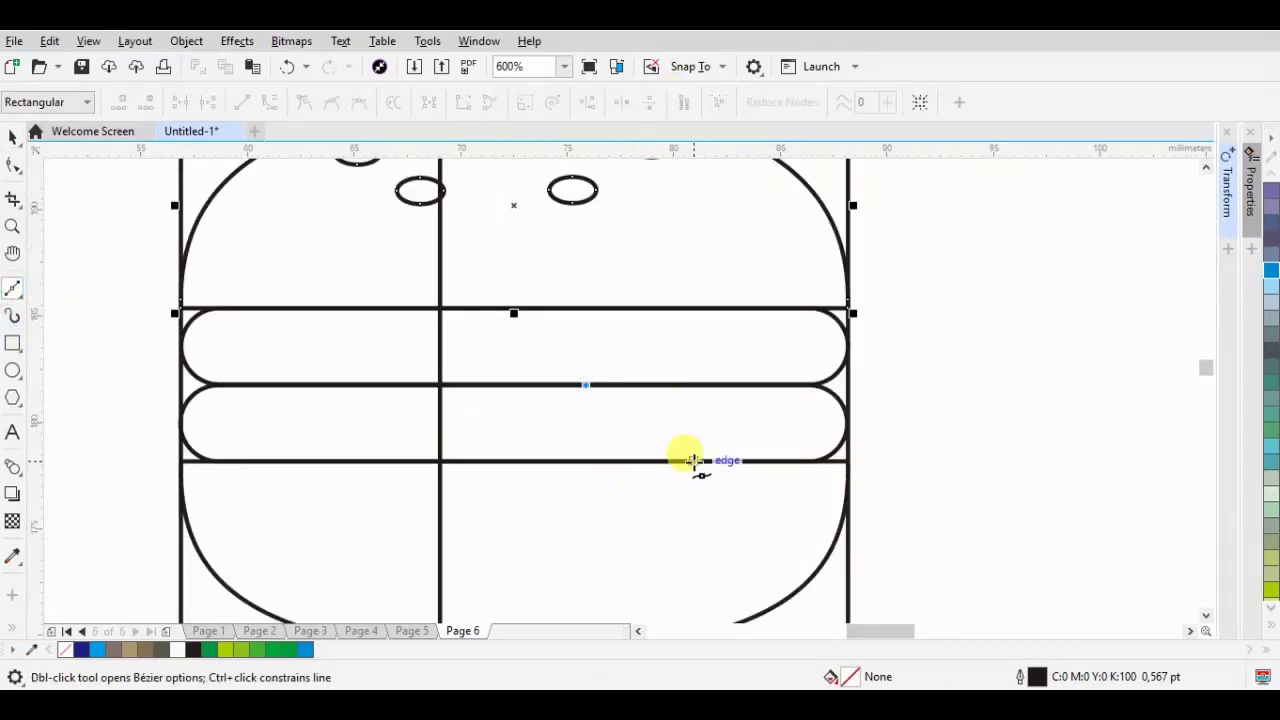
{"action": "left_click", "coordinate": [679, 461]}
{"action": "left_click", "coordinate": [776, 384]}
{"action": "left_click", "coordinate": [12, 138]}
- Select all the burger pieces and move the square guide box left, out of the way
{"action": "left_click", "coordinate": [315, 413], "text": "shift"}
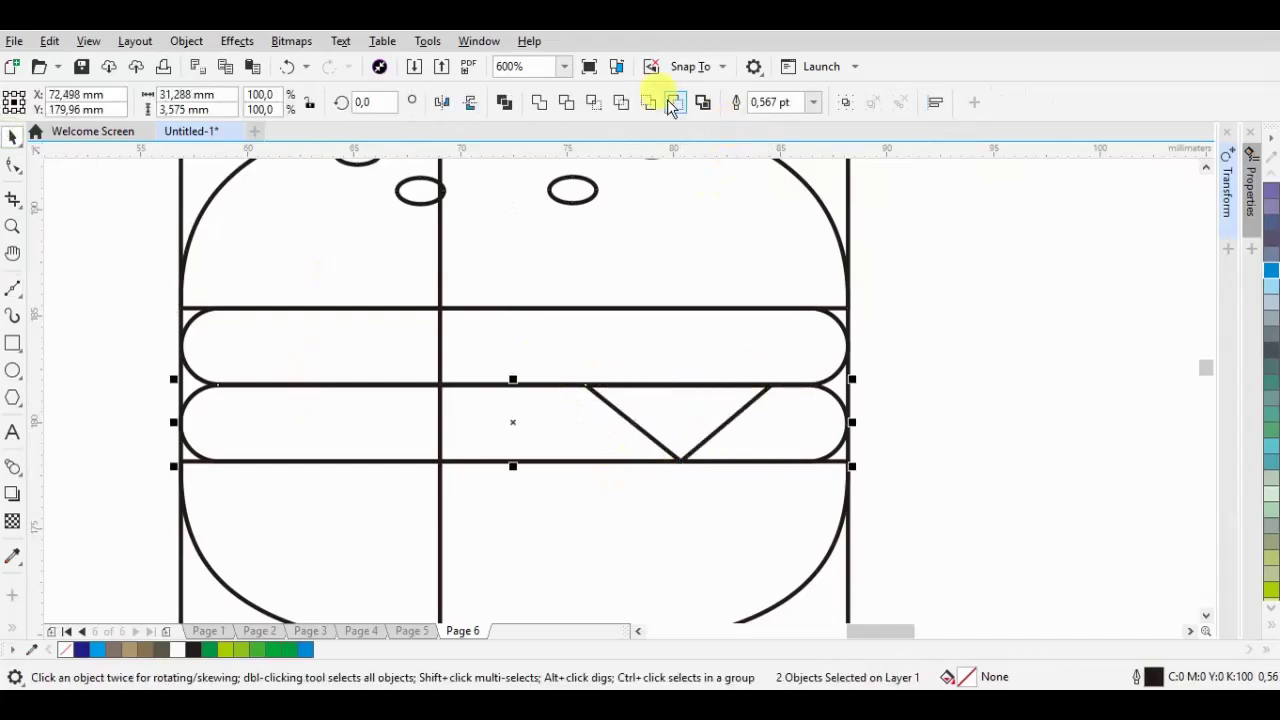
{"action": "scroll", "coordinate": [677, 343], "scroll_direction": "down", "scroll_amount": 4}
{"action": "left_click_drag", "start_coordinate": [491, 454], "coordinate": [724, 258]}
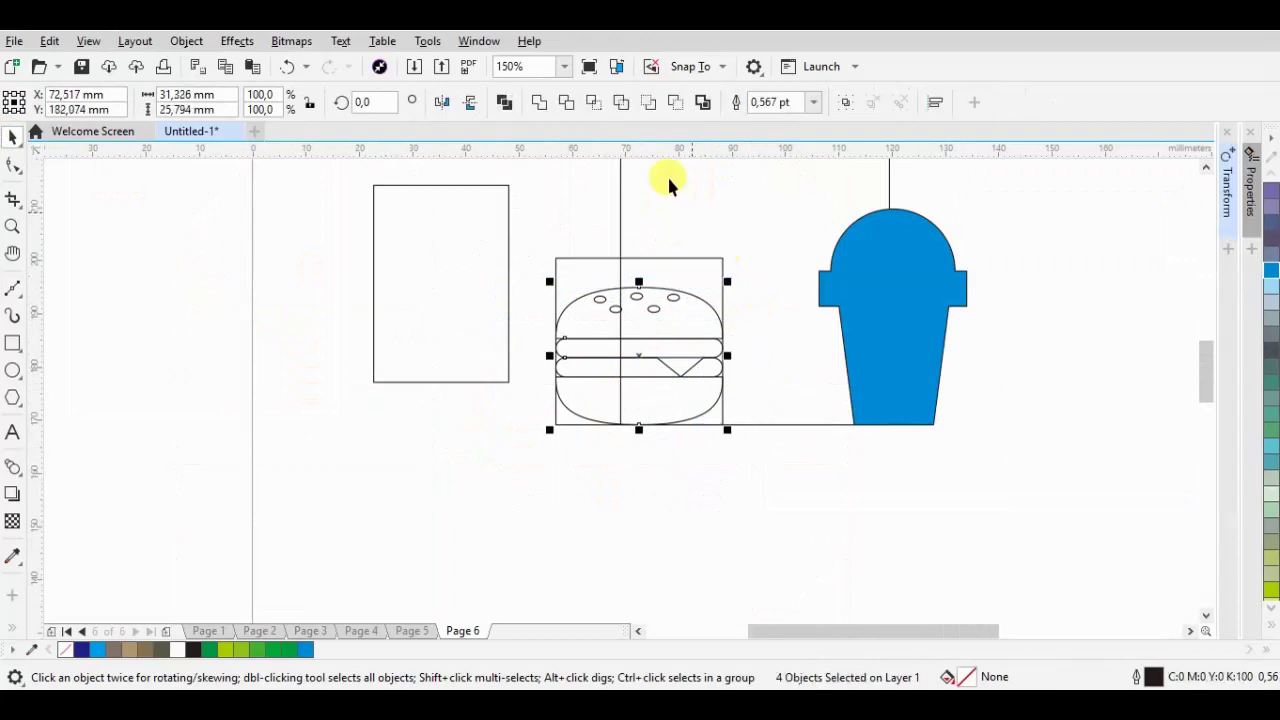
{"action": "left_click", "coordinate": [589, 271]}
{"action": "left_click_drag", "start_coordinate": [590, 270], "coordinate": [335, 280]}
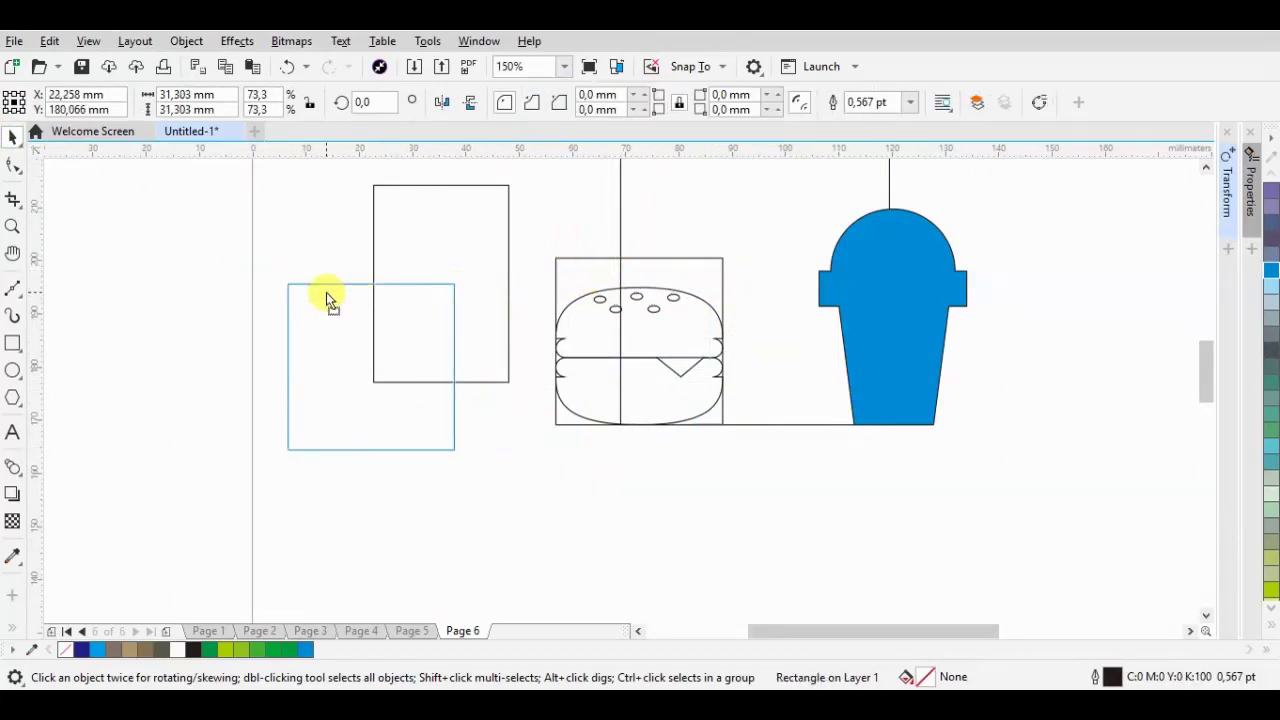
{"action": "scroll", "coordinate": [676, 358], "scroll_direction": "up", "scroll_amount": 2}
- Draw a strip across the burger's middle and trim it out of the burger
{"action": "left_click", "coordinate": [13, 344]}
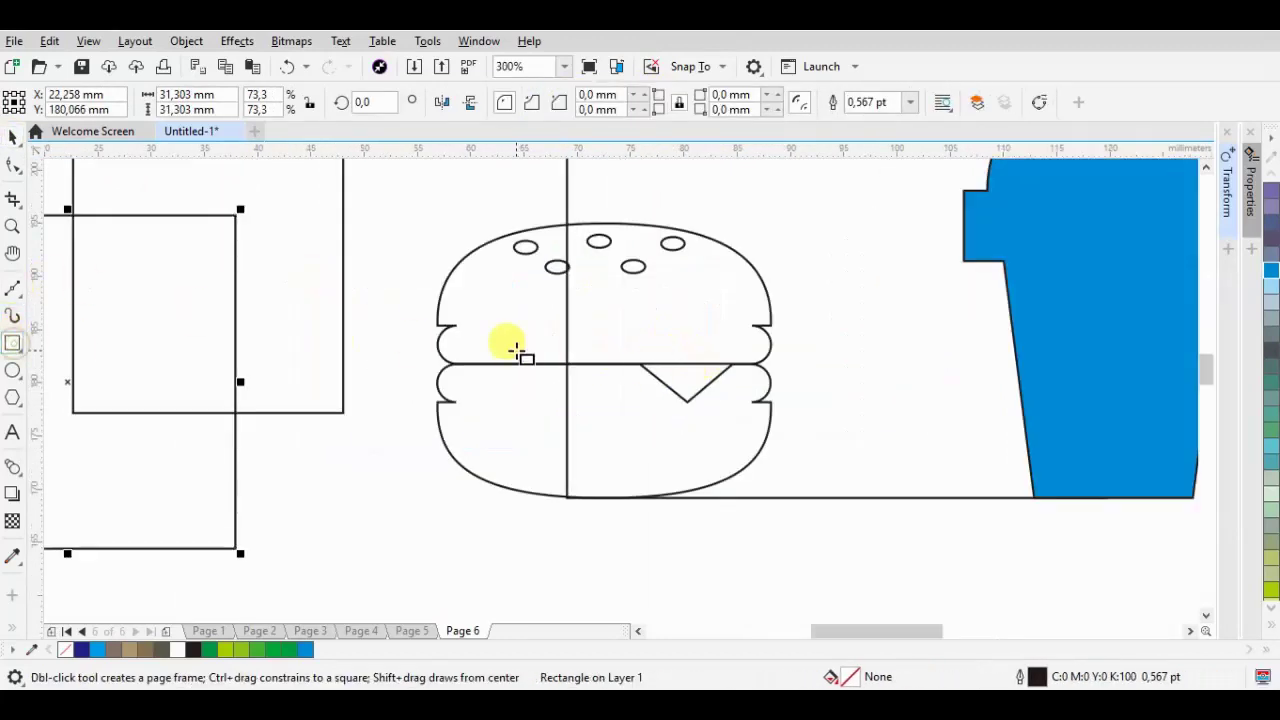
{"action": "left_click_drag", "start_coordinate": [452, 343], "coordinate": [501, 340]}
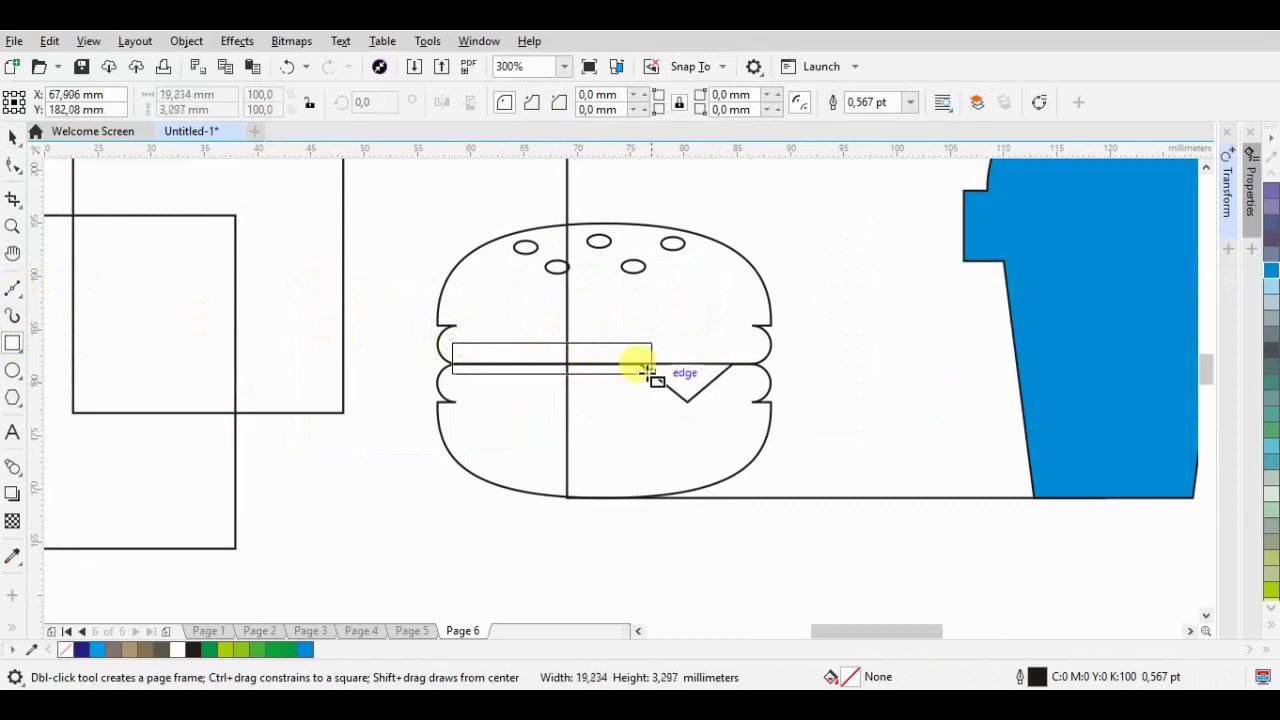
{"action": "key", "text": "space"}
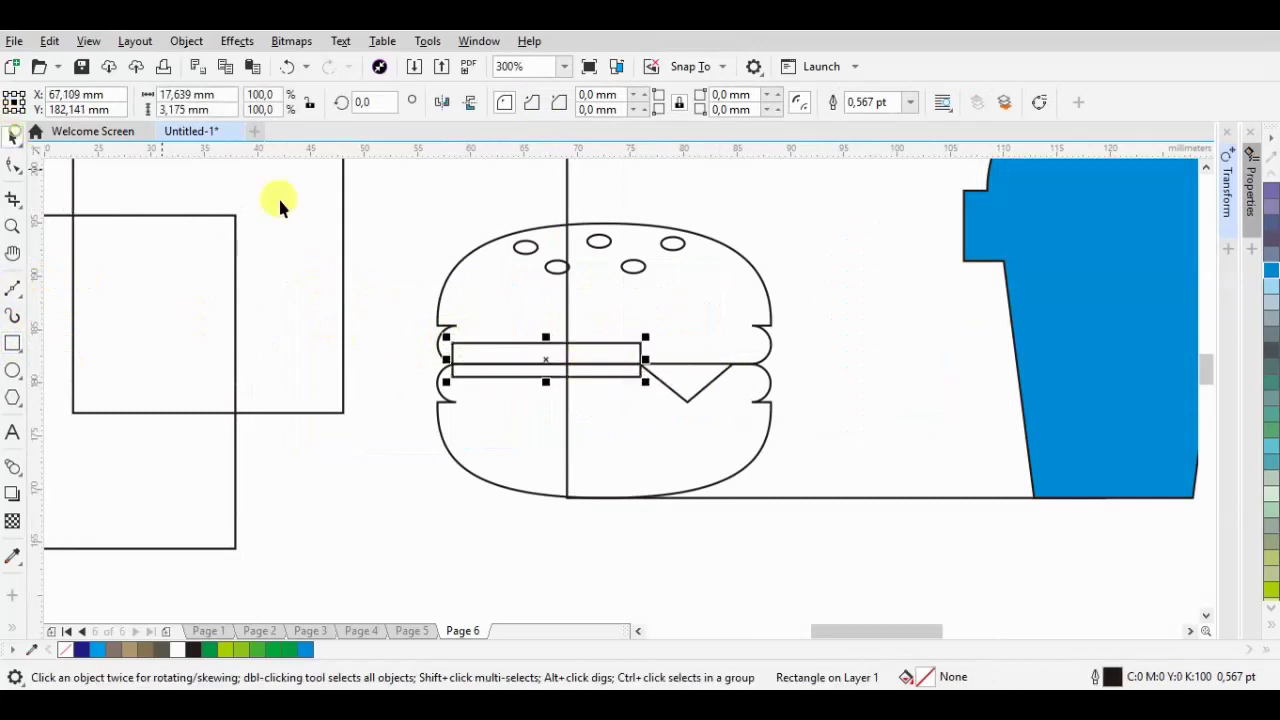
{"action": "left_click", "coordinate": [497, 264], "text": "shift"}
{"action": "left_click", "coordinate": [675, 104]}
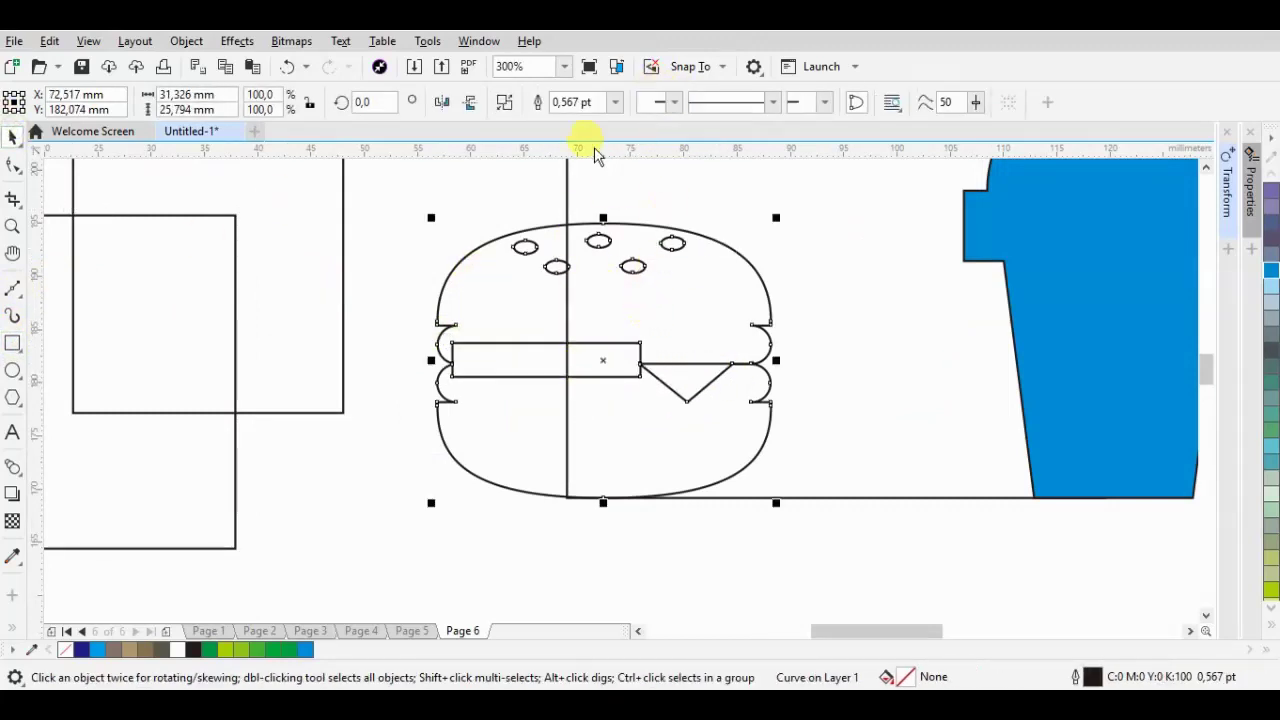
{"action": "key", "text": "ctrl+z"}
{"action": "left_click", "coordinate": [543, 101]}
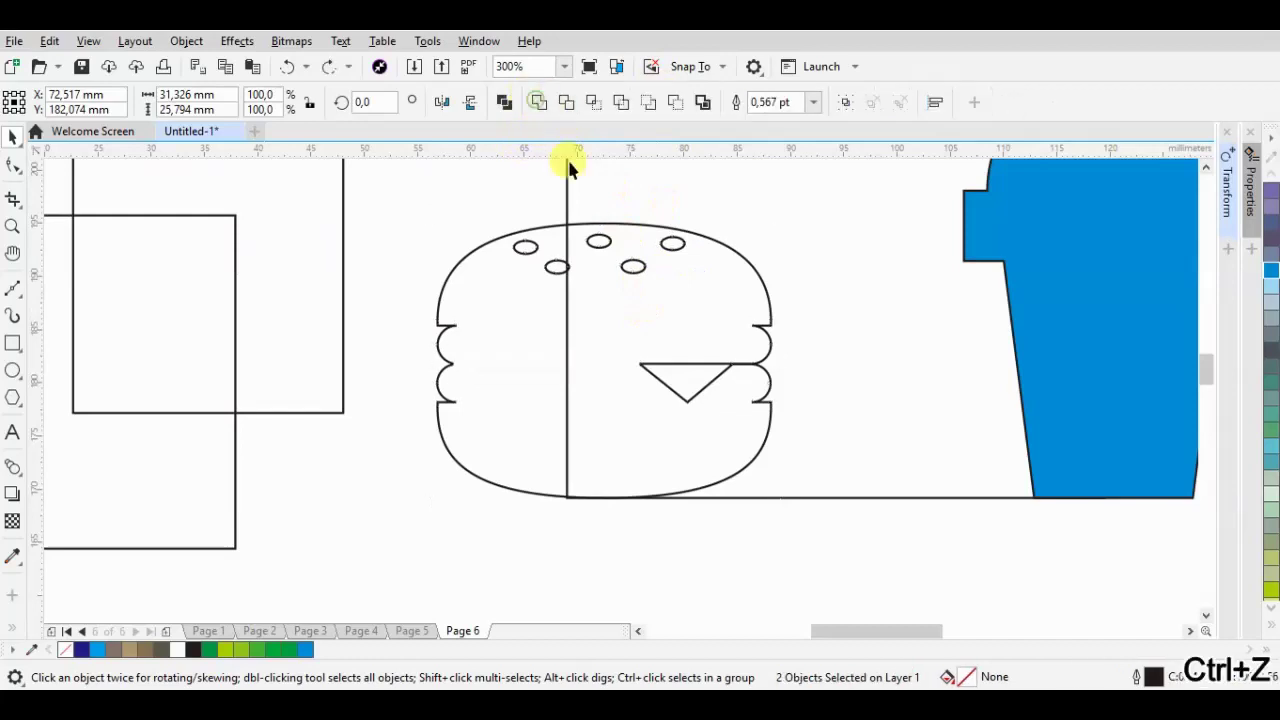
- Draw a box over the leftover line segment and trim it away from the burger
{"action": "key", "text": "F10"}
{"action": "left_click", "coordinate": [12, 343]}
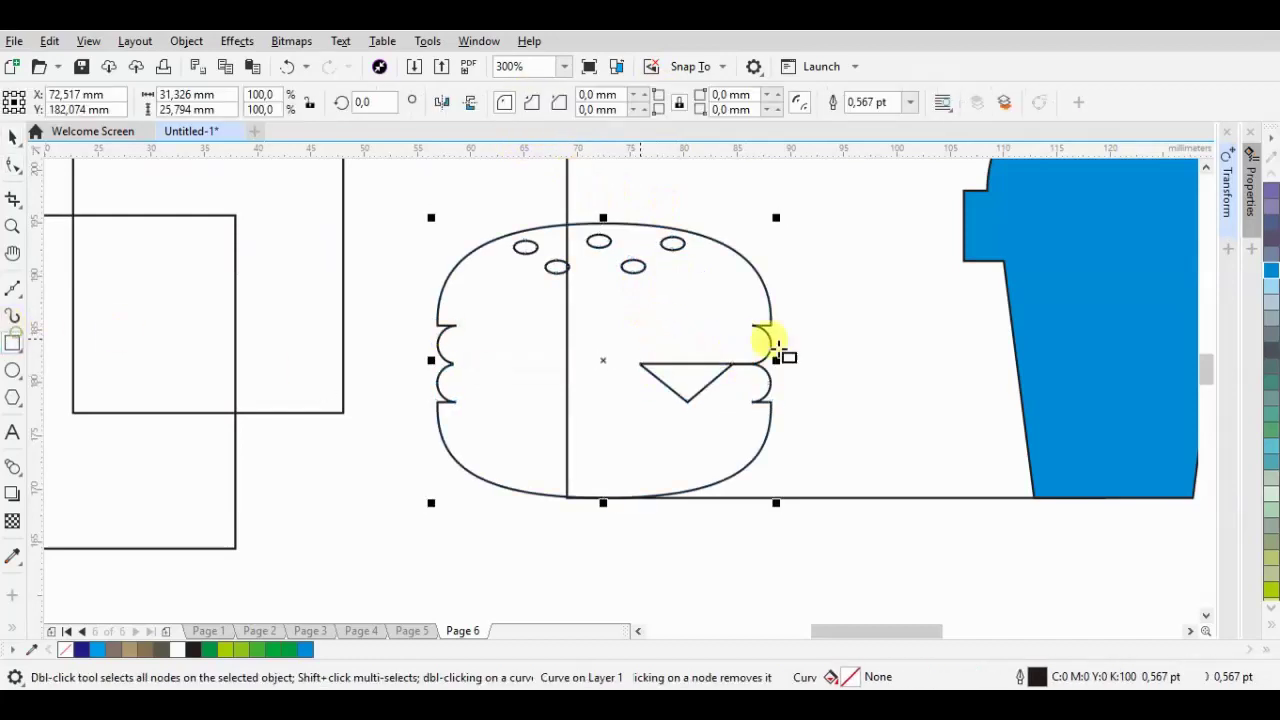
{"action": "scroll", "coordinate": [740, 355], "scroll_direction": "up", "scroll_amount": 2}
{"action": "left_click_drag", "start_coordinate": [665, 311], "coordinate": [752, 400]}
{"action": "key", "text": "space"}
{"action": "key", "text": "ctrl+a"}
{"action": "left_click", "coordinate": [540, 101]}
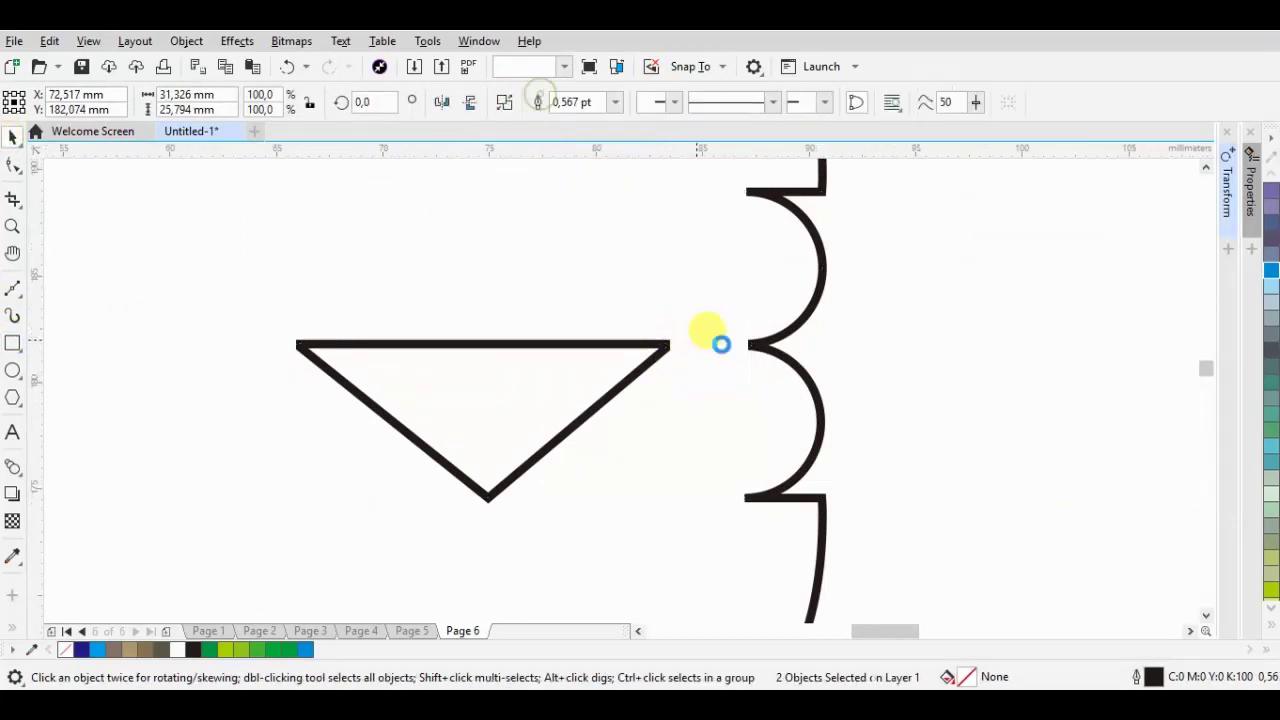
{"action": "scroll", "coordinate": [720, 344], "scroll_direction": "down", "scroll_amount": 3}
{"action": "left_click", "coordinate": [764, 434]}
{"action": "scroll", "coordinate": [752, 400], "scroll_direction": "down", "scroll_amount": 1}
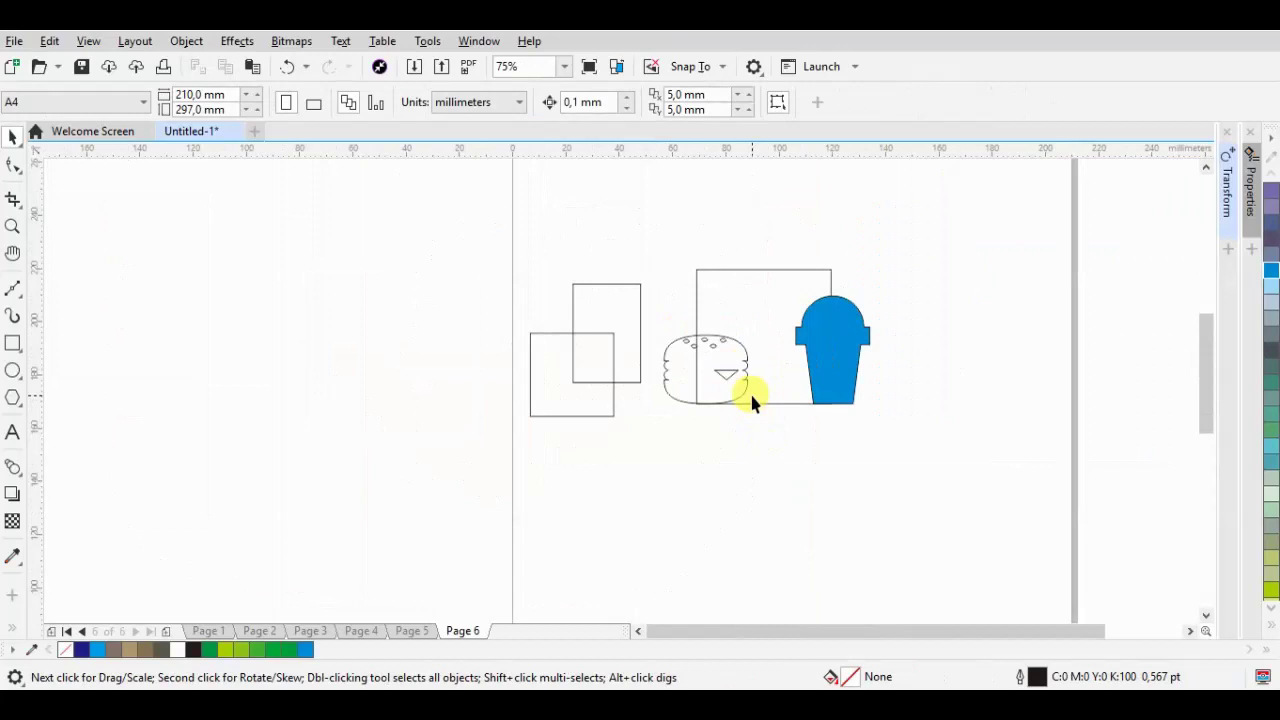
{"action": "left_click", "coordinate": [16, 343]}
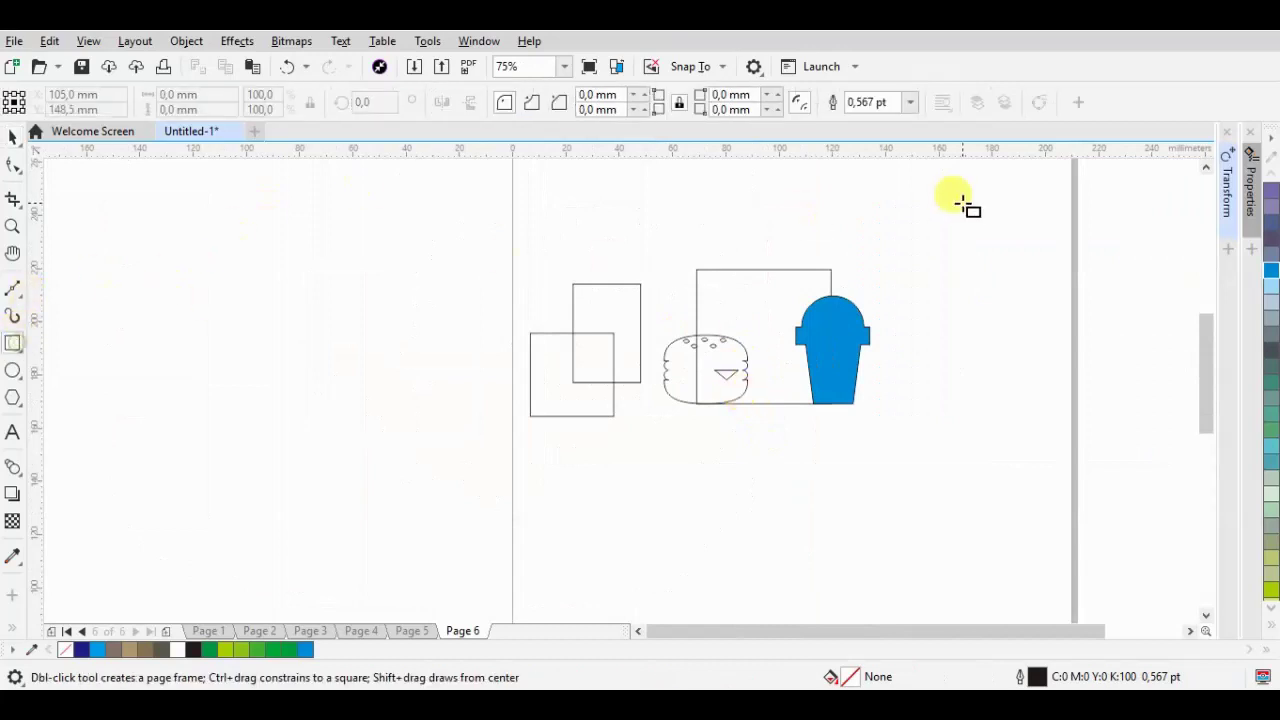
- Draw an upright and a top straw piece and weld them into one shape
{"action": "scroll", "coordinate": [960, 204], "scroll_direction": "up", "scroll_amount": 3}
{"action": "mouse_move", "coordinate": [794, 186]}
{"action": "left_mouse_down"}
{"action": "mouse_move", "coordinate": [828, 313]}
{"action": "mouse_move", "coordinate": [819, 330]}
{"action": "left_mouse_up"}
{"action": "mouse_move", "coordinate": [794, 184]}
{"action": "left_mouse_down"}
{"action": "mouse_move", "coordinate": [916, 208]}
{"action": "mouse_move", "coordinate": [779, 323]}
{"action": "left_mouse_up"}
{"action": "left_click", "coordinate": [12, 137]}
{"action": "scroll", "coordinate": [840, 272], "scroll_direction": "down", "scroll_amount": 2}
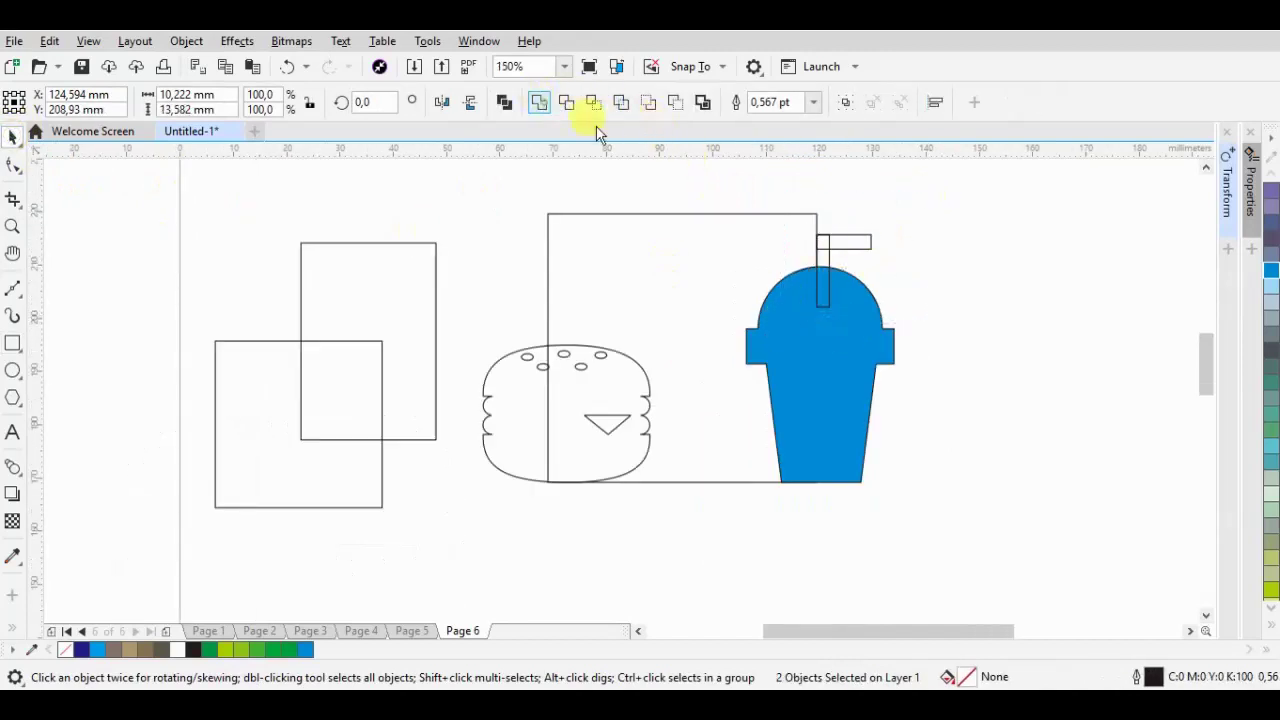
{"action": "left_click", "coordinate": [538, 101]}
- Skew the straw sideways and pull its top-right corner inward
{"action": "scroll", "coordinate": [760, 240], "scroll_direction": "up", "scroll_amount": 2}
{"action": "left_click", "coordinate": [743, 207]}
{"action": "mouse_move", "coordinate": [743, 200]}
{"action": "left_mouse_down"}
{"action": "mouse_move", "coordinate": [788, 200]}
{"action": "mouse_move", "coordinate": [771, 214]}
{"action": "left_mouse_up"}
{"action": "key", "text": "F10"}
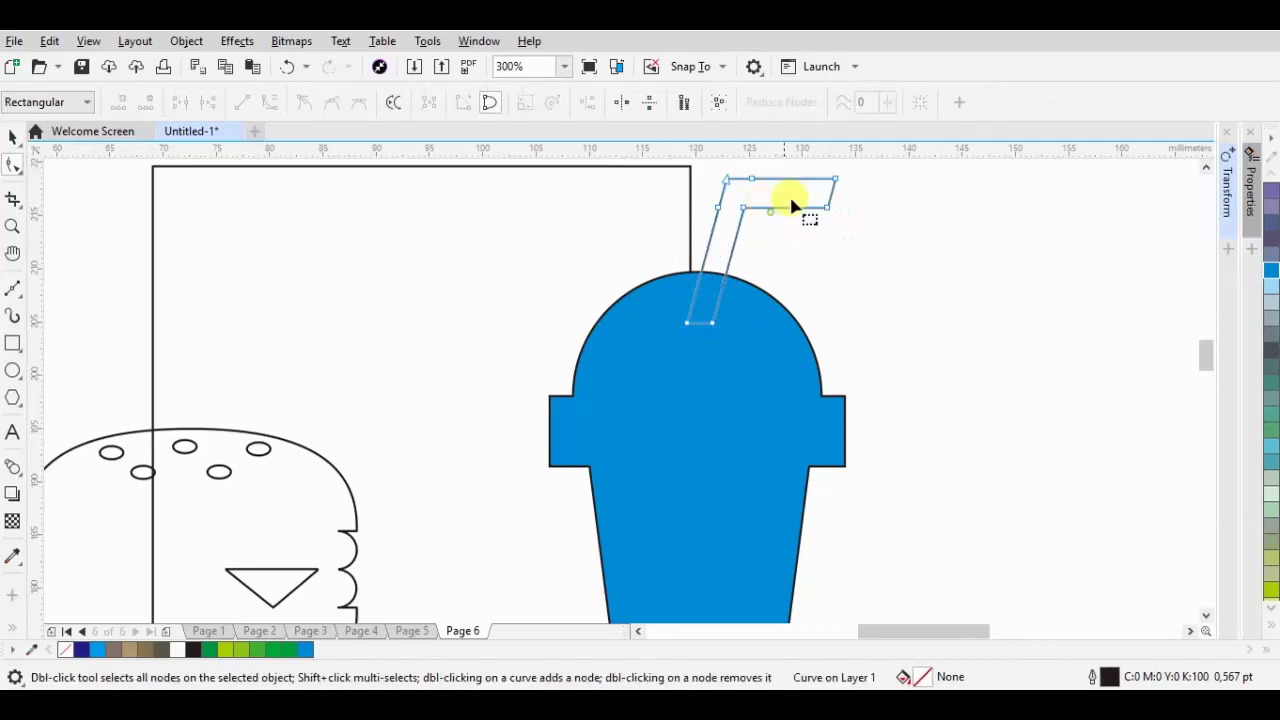
{"action": "left_click_drag", "start_coordinate": [836, 179], "coordinate": [828, 179]}
- Fill the straw with the cup's blue and check the cup and straw together
{"action": "left_click", "coordinate": [13, 138]}
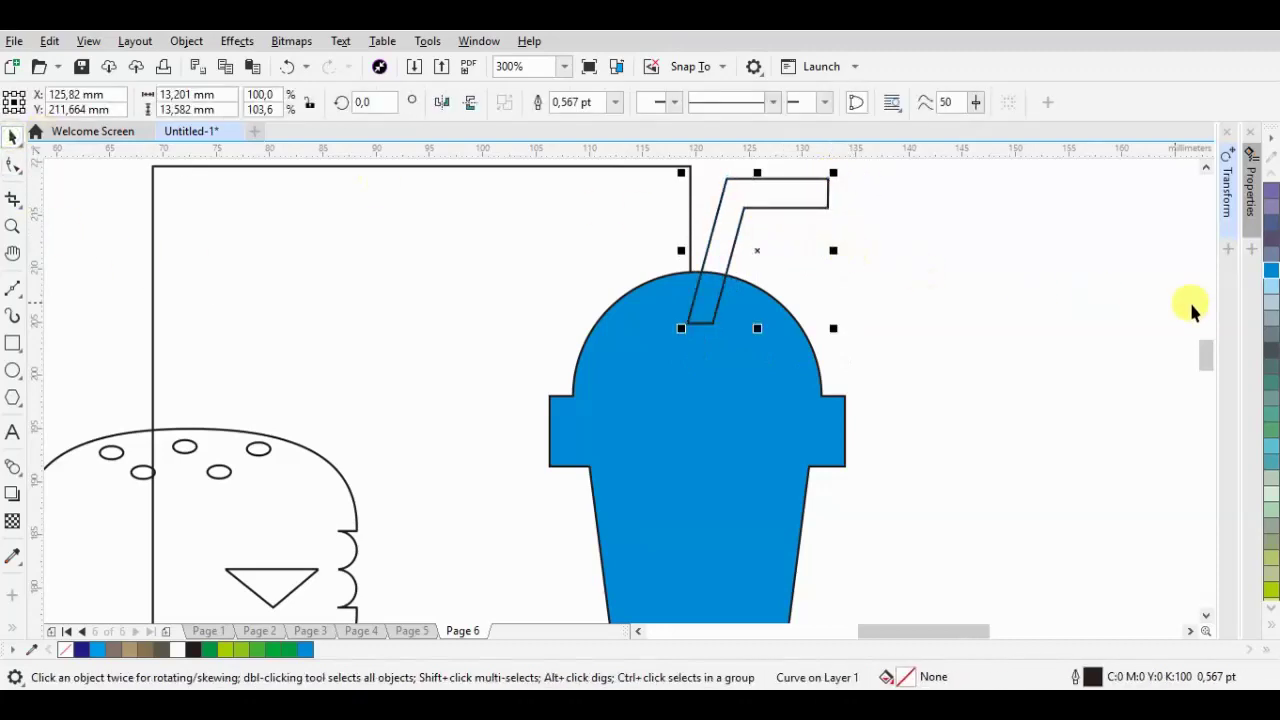
{"action": "left_click", "coordinate": [1268, 272]}
{"action": "left_click", "coordinate": [886, 280]}
{"action": "scroll", "coordinate": [886, 280], "scroll_direction": "down", "scroll_amount": 3}
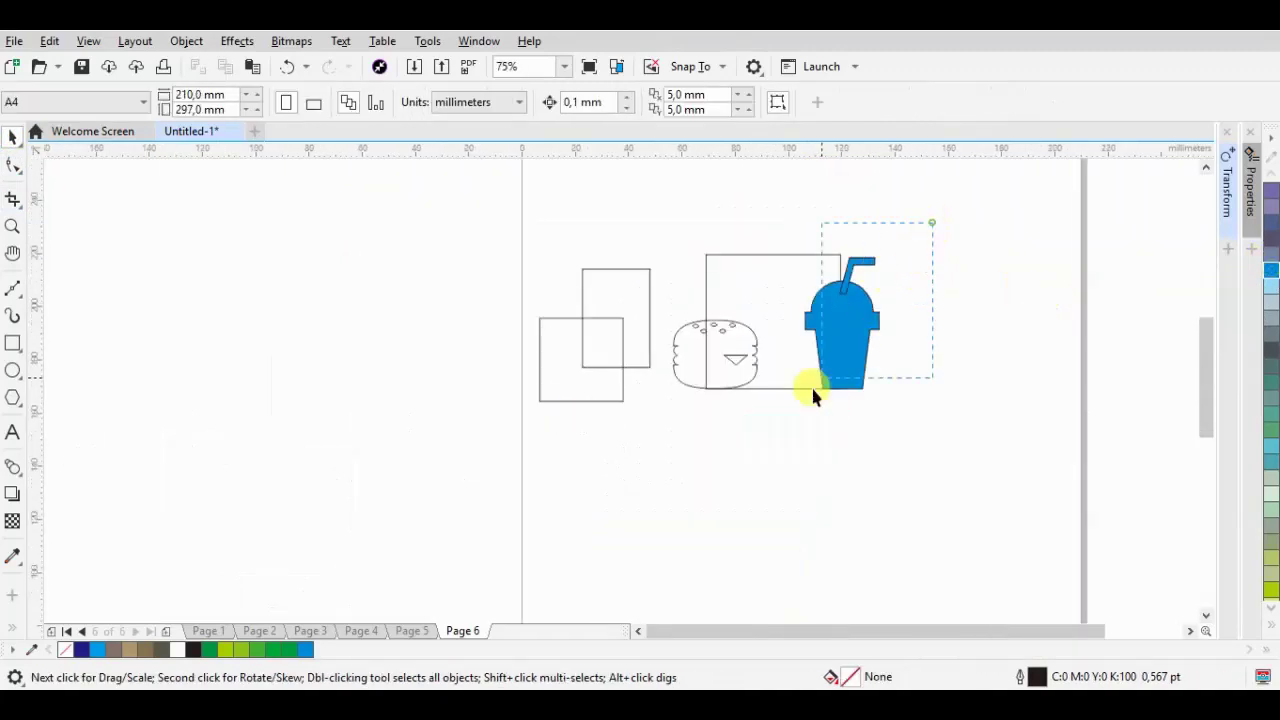
{"action": "left_click_drag", "start_coordinate": [934, 217], "coordinate": [790, 400]}
{"action": "left_click", "coordinate": [892, 231]}
- Move the rectangles behind the burger and behind the cup's right side
{"action": "left_click", "coordinate": [645, 348]}
{"action": "scroll", "coordinate": [641, 393], "scroll_direction": "up", "scroll_amount": 2}
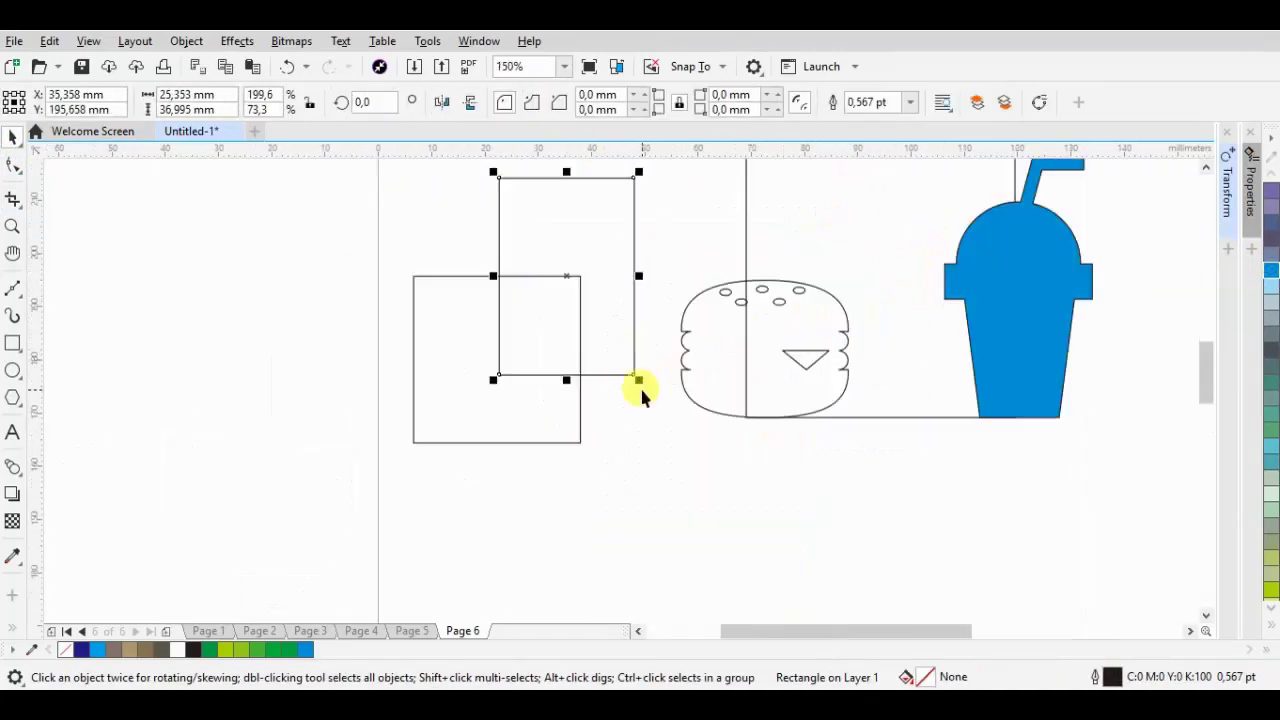
{"action": "left_click_drag", "start_coordinate": [633, 379], "coordinate": [765, 419]}
{"action": "left_click_drag", "start_coordinate": [782, 415], "coordinate": [782, 415]}
{"action": "left_click", "coordinate": [487, 385]}
{"action": "left_click", "coordinate": [652, 417]}
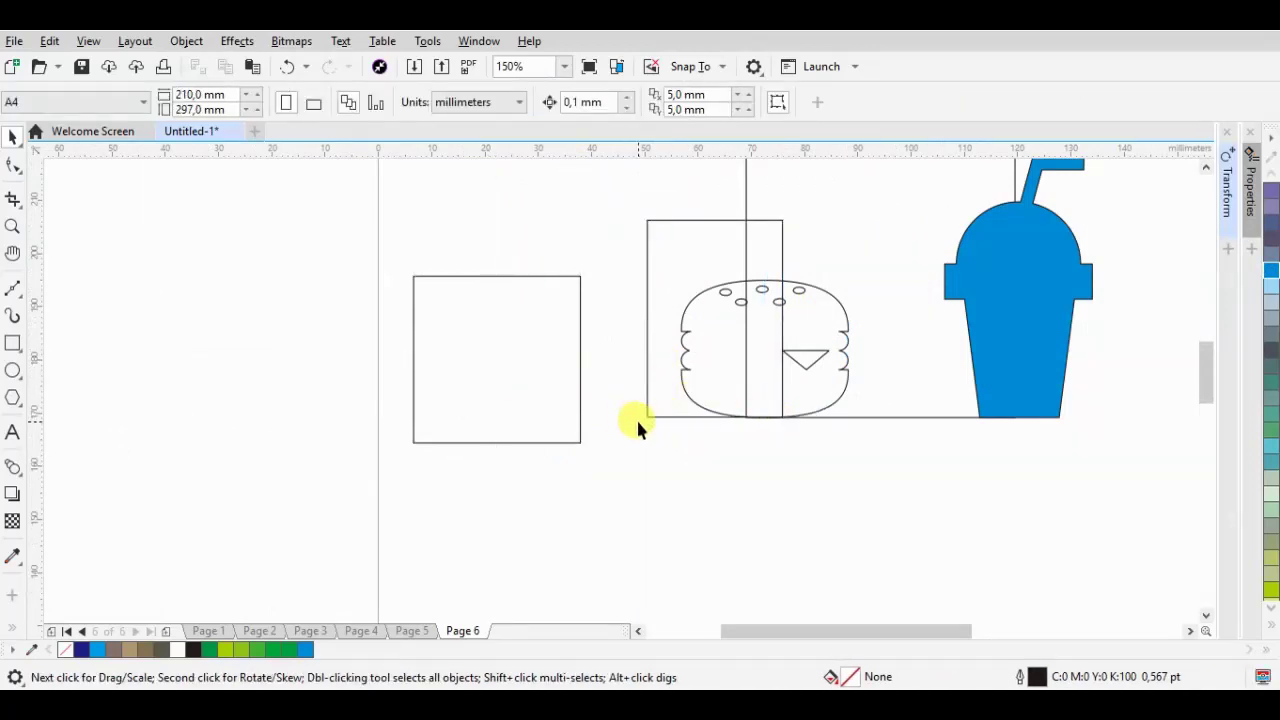
{"action": "left_click_drag", "start_coordinate": [646, 417], "coordinate": [1047, 423]}
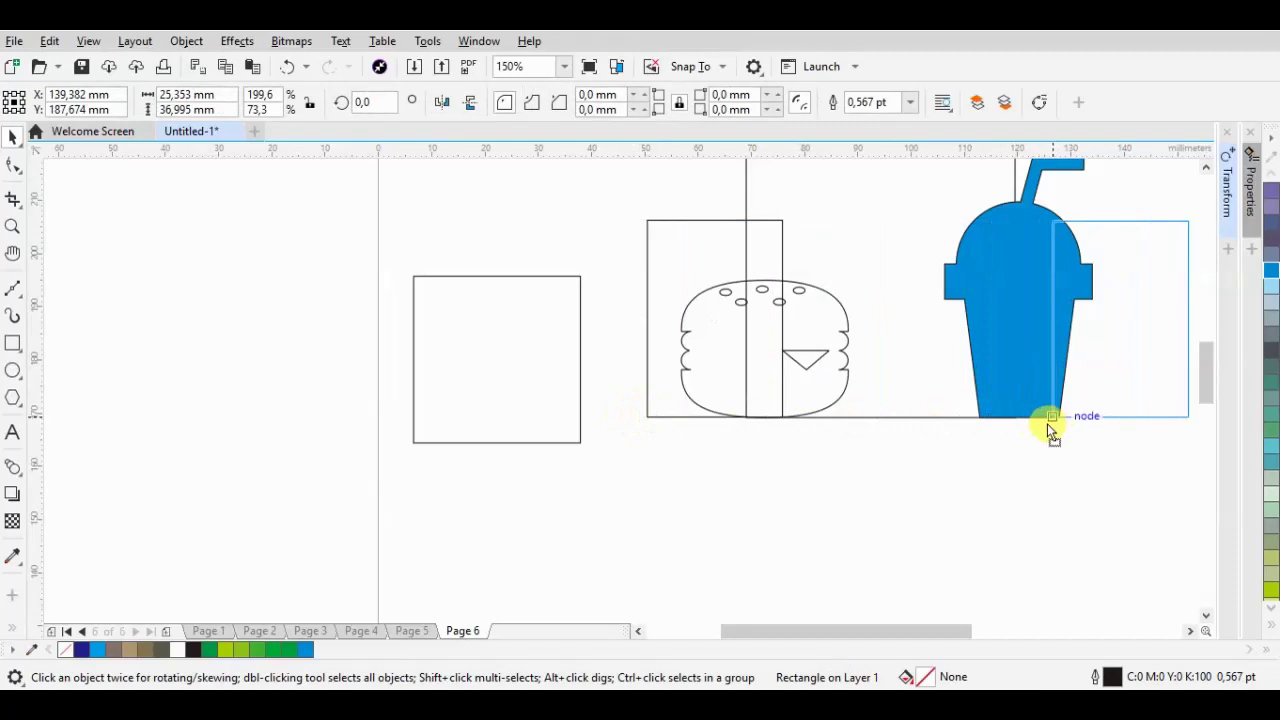
{"action": "scroll", "coordinate": [868, 438], "scroll_direction": "down", "scroll_amount": 1}
{"action": "scroll", "coordinate": [1000, 306], "scroll_direction": "up", "scroll_amount": 1}
- Resize the rectangles into tall and slim towers, converting the slim tower to curves
{"action": "left_click", "coordinate": [771, 340]}
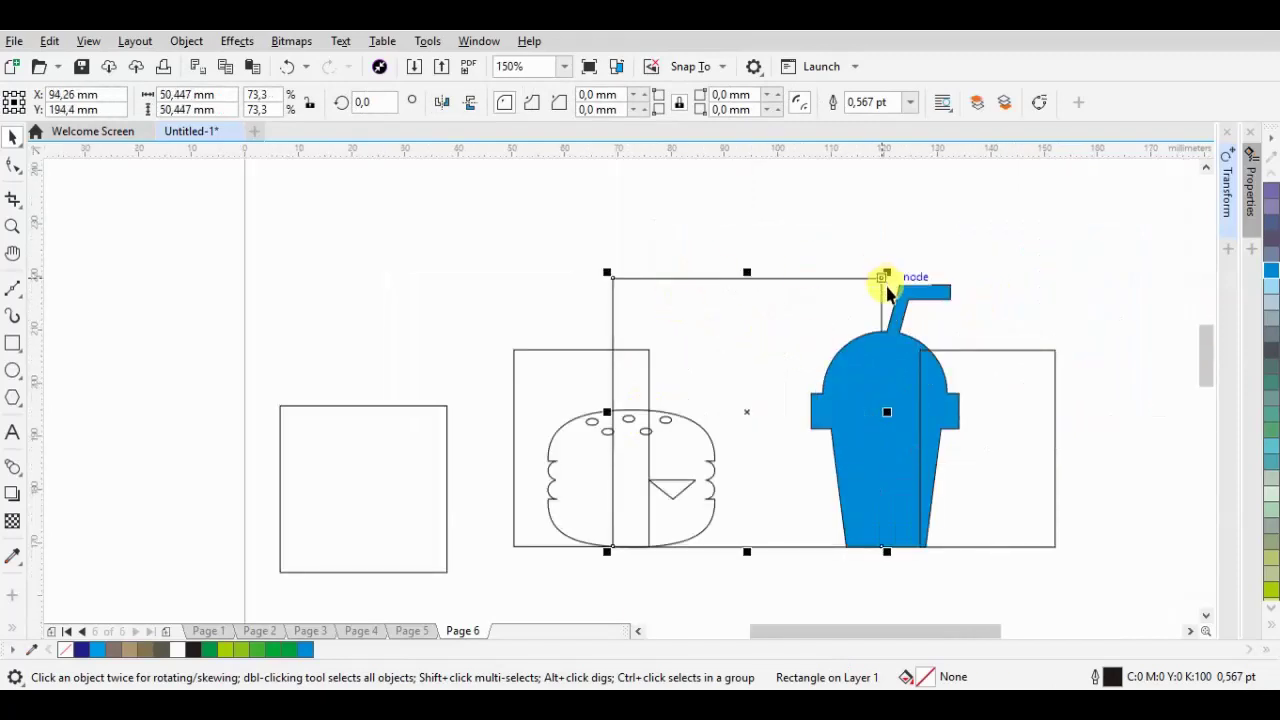
{"action": "left_click_drag", "start_coordinate": [887, 411], "coordinate": [764, 411]}
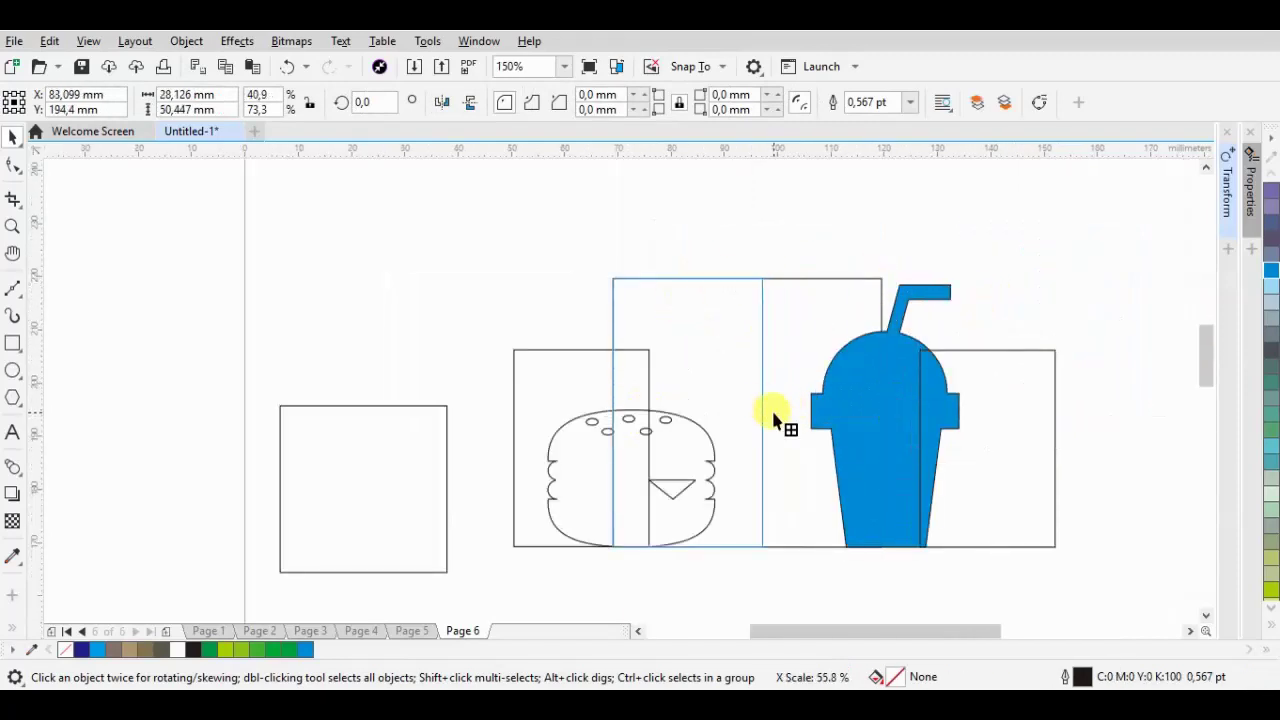
{"action": "left_click_drag", "start_coordinate": [688, 278], "coordinate": [693, 236]}
{"action": "left_click", "coordinate": [820, 279]}
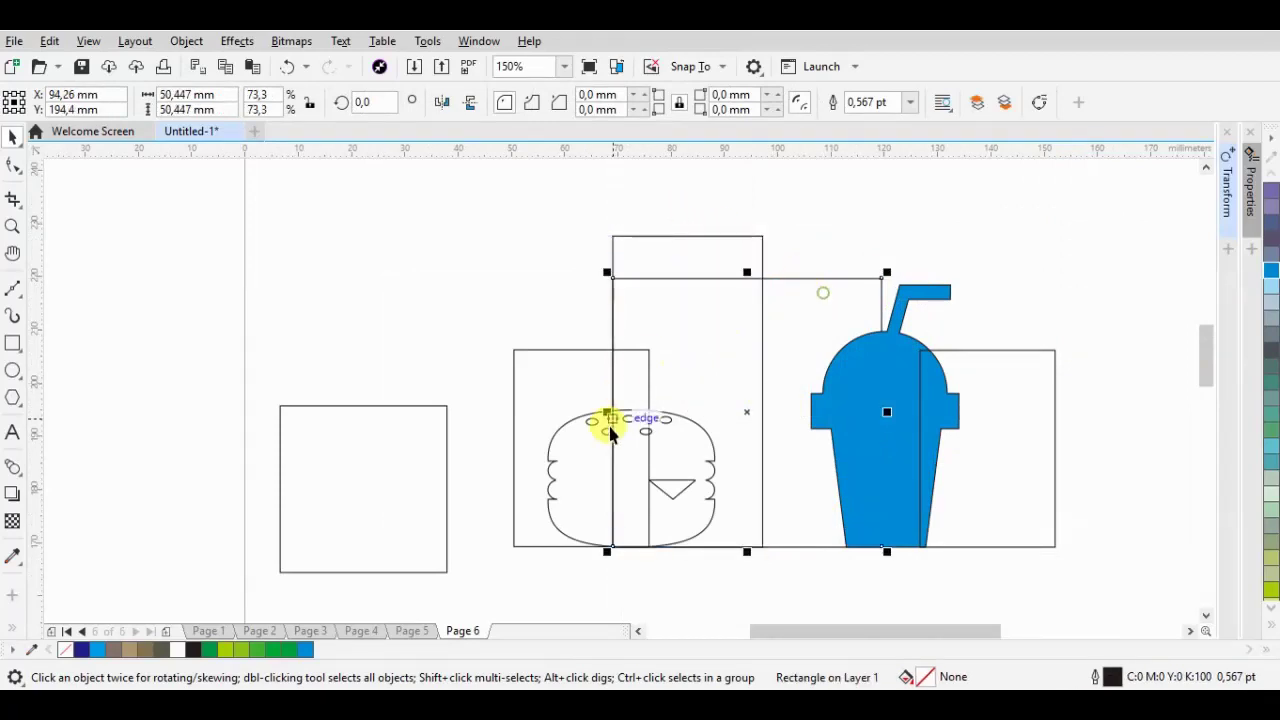
{"action": "left_click_drag", "start_coordinate": [613, 412], "coordinate": [713, 425]}
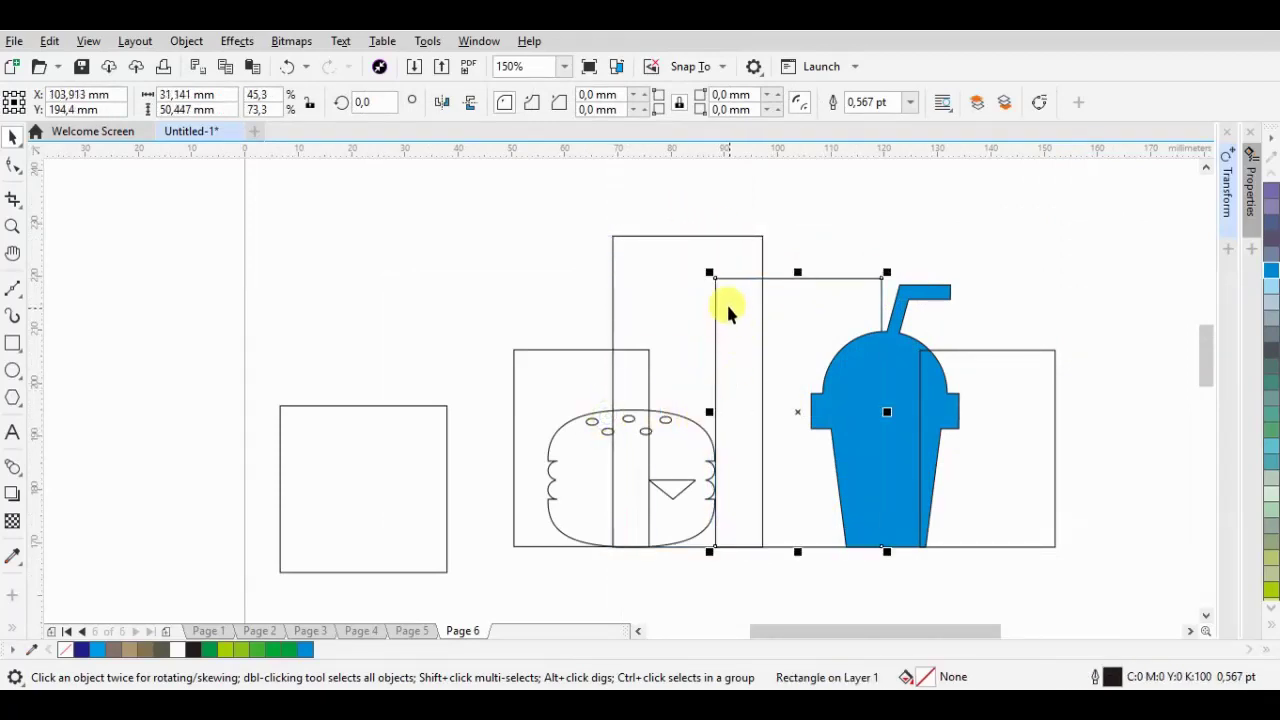
{"action": "key", "text": "ctrl+q"}
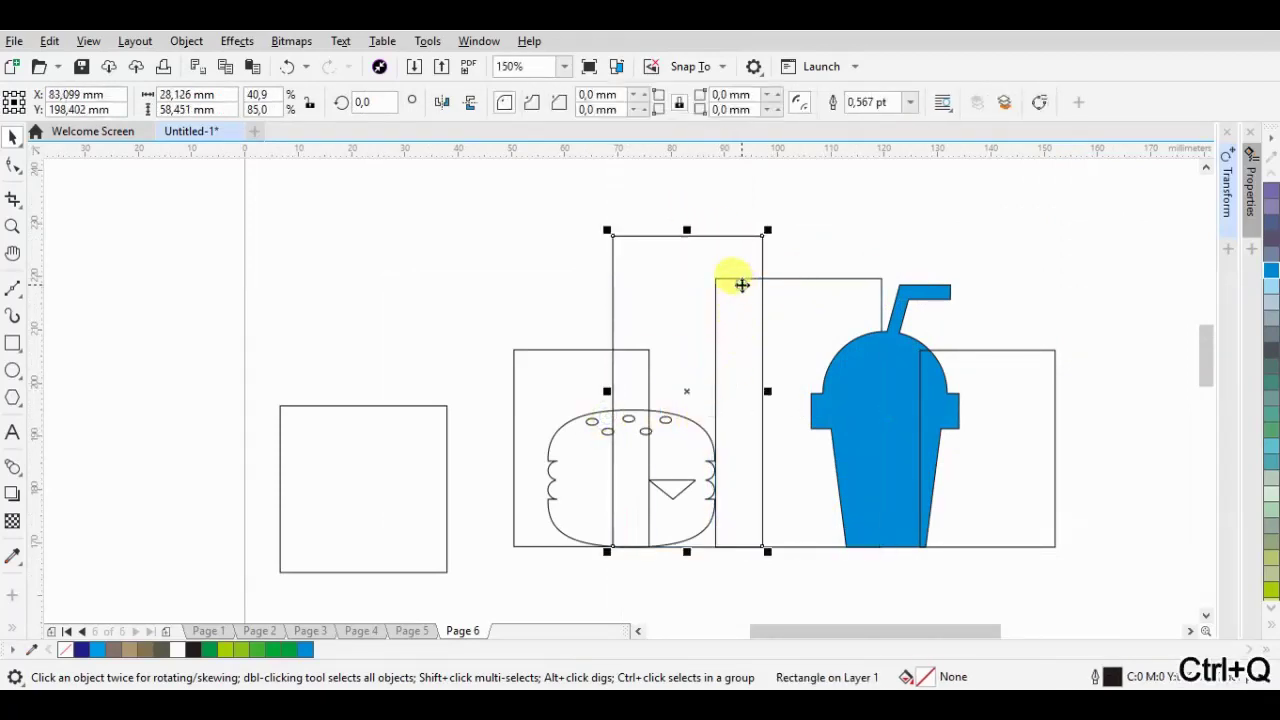
{"action": "key", "text": "F10"}
- Slant the tower's top-left corner and the cup building's top-right corner
{"action": "double_click", "coordinate": [788, 279]}
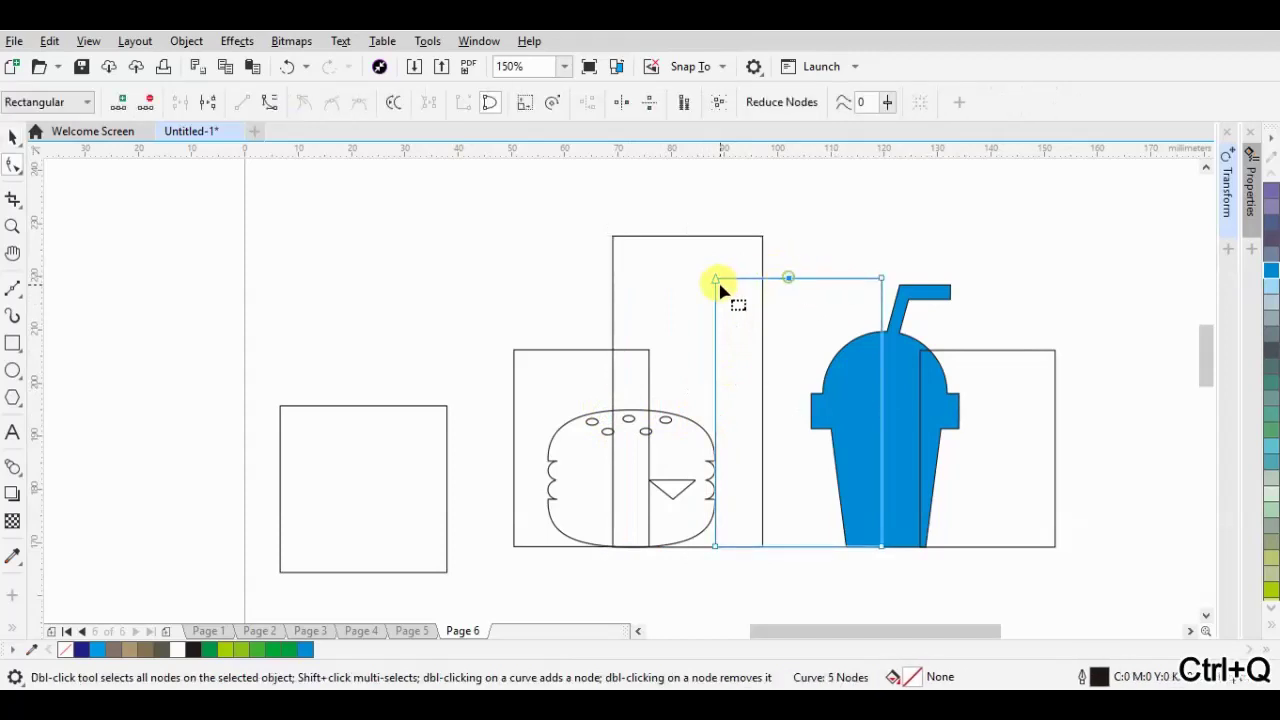
{"action": "left_click_drag", "start_coordinate": [715, 280], "coordinate": [720, 342]}
{"action": "left_click", "coordinate": [1000, 352]}
{"action": "key", "text": "ctrl+q"}
{"action": "double_click", "coordinate": [996, 351]}
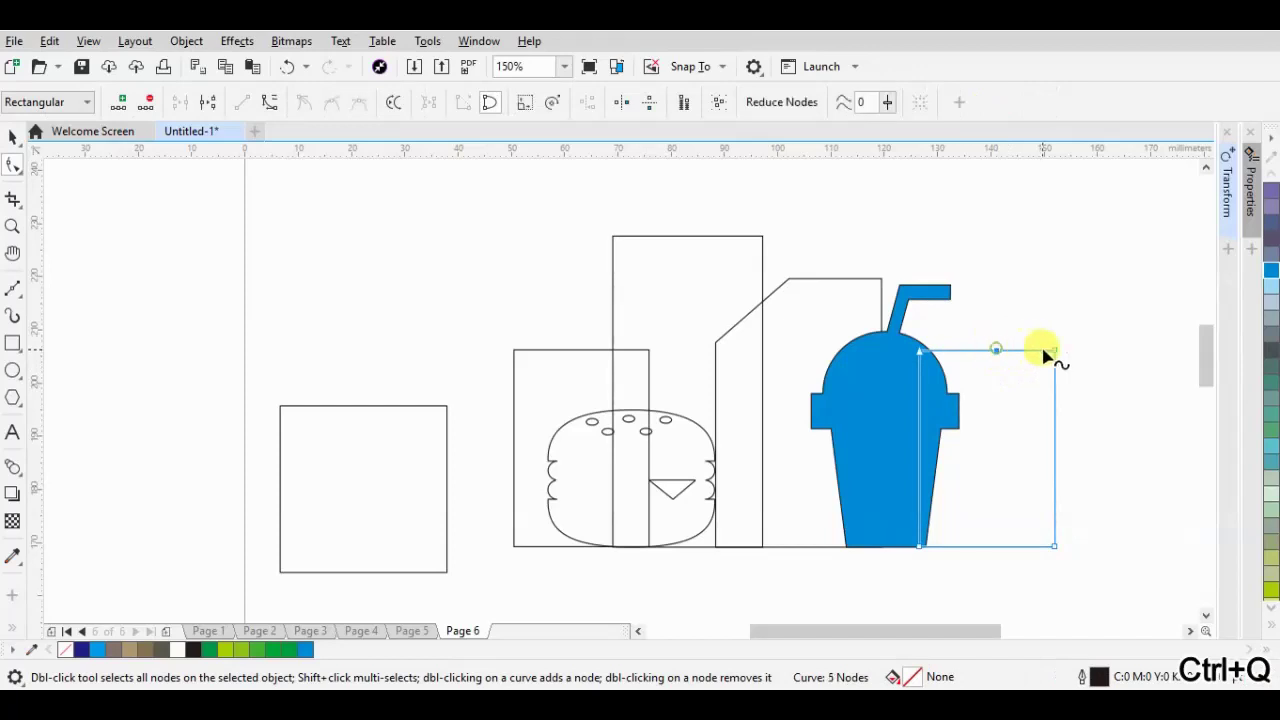
{"action": "left_click_drag", "start_coordinate": [1055, 351], "coordinate": [1055, 398]}
- Chamfer both top corners of the building behind the burger's left half
{"action": "left_click", "coordinate": [540, 350]}
{"action": "key", "text": "ctrl+q"}
{"action": "double_click", "coordinate": [540, 350]}
{"action": "left_click_drag", "start_coordinate": [513, 350], "coordinate": [513, 382]}
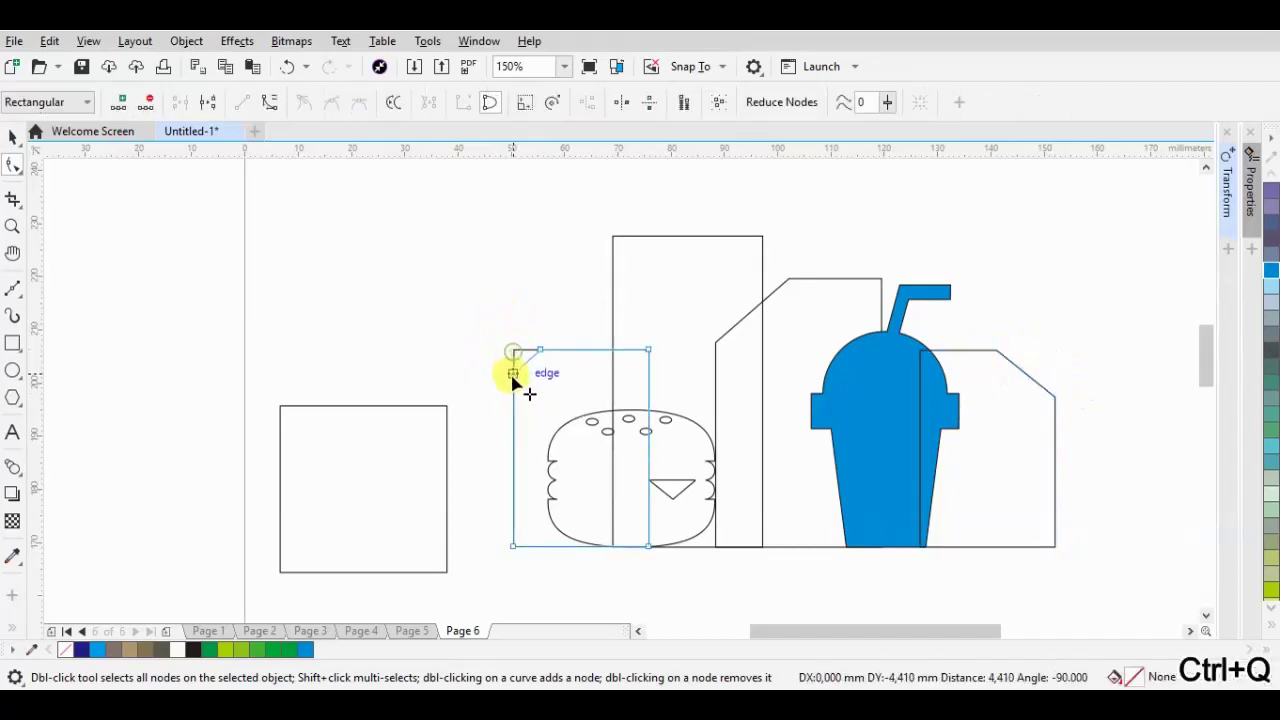
{"action": "double_click", "coordinate": [614, 350]}
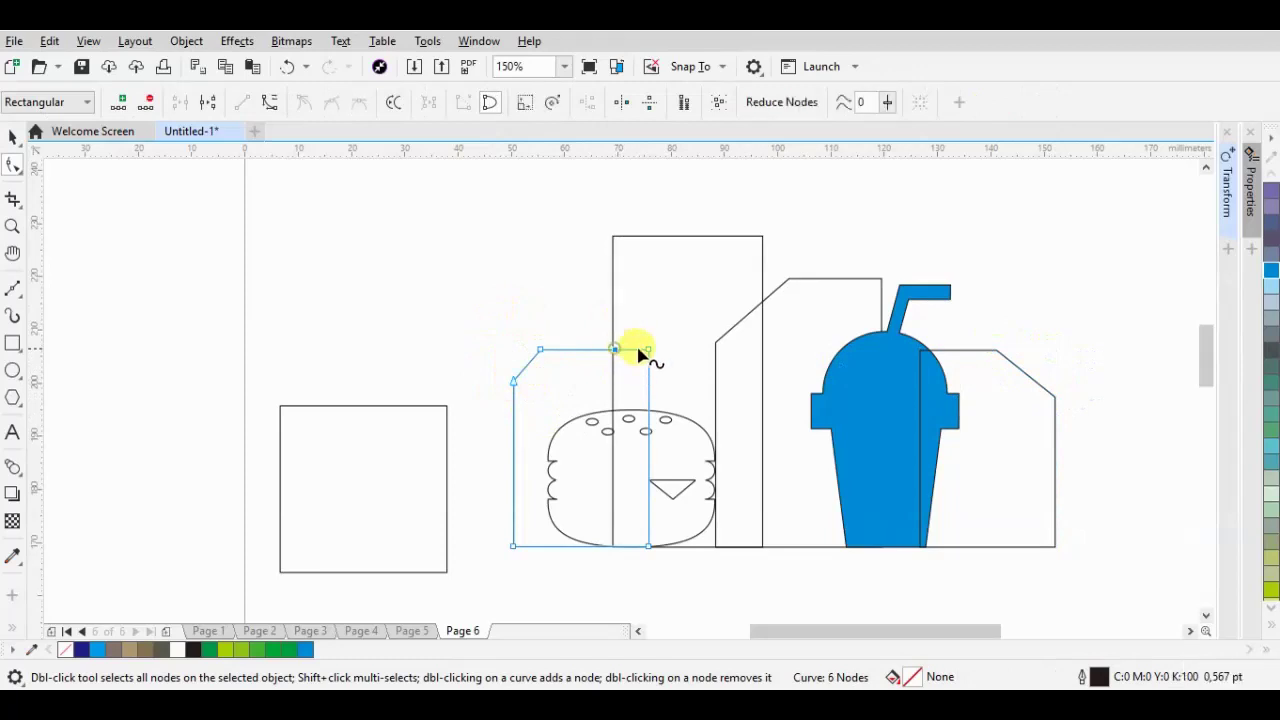
{"action": "left_click_drag", "start_coordinate": [648, 352], "coordinate": [648, 372]}
- Move the left square next to the burger and shrink it
{"action": "left_click", "coordinate": [18, 140]}
{"action": "left_click", "coordinate": [445, 574]}
{"action": "left_click_drag", "start_coordinate": [448, 571], "coordinate": [561, 545]}
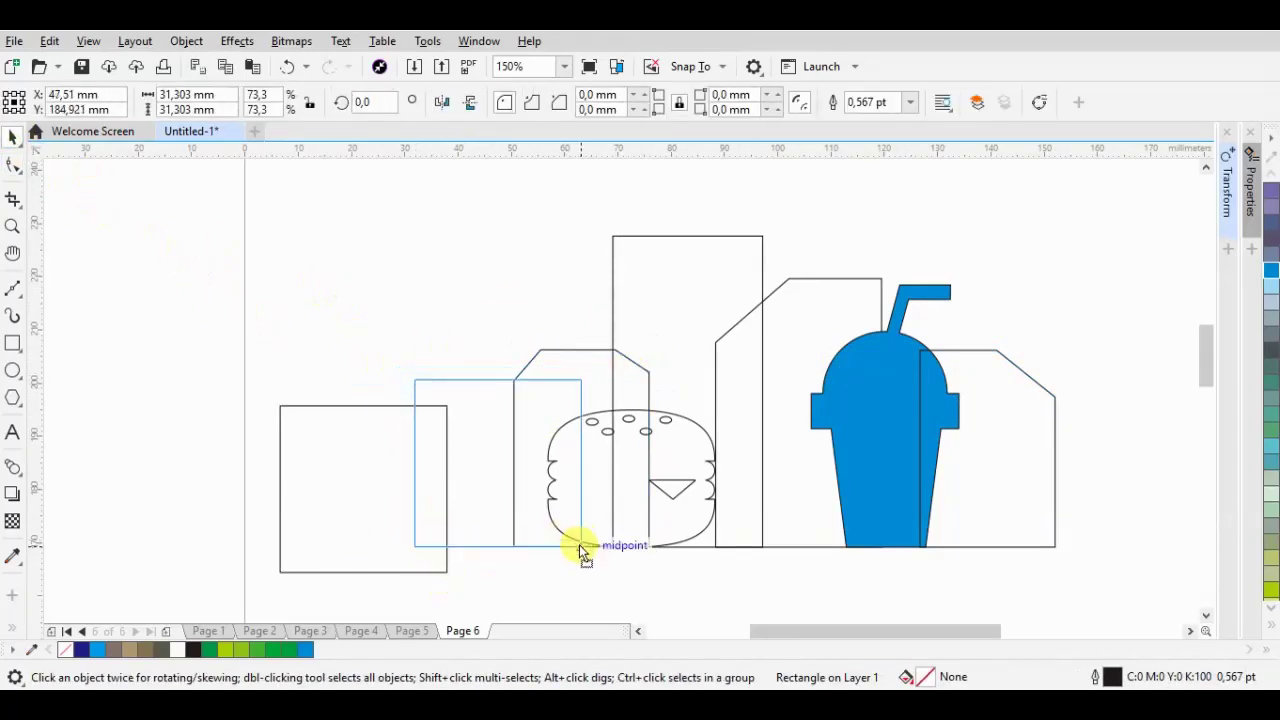
{"action": "left_click_drag", "start_coordinate": [376, 374], "coordinate": [424, 421]}
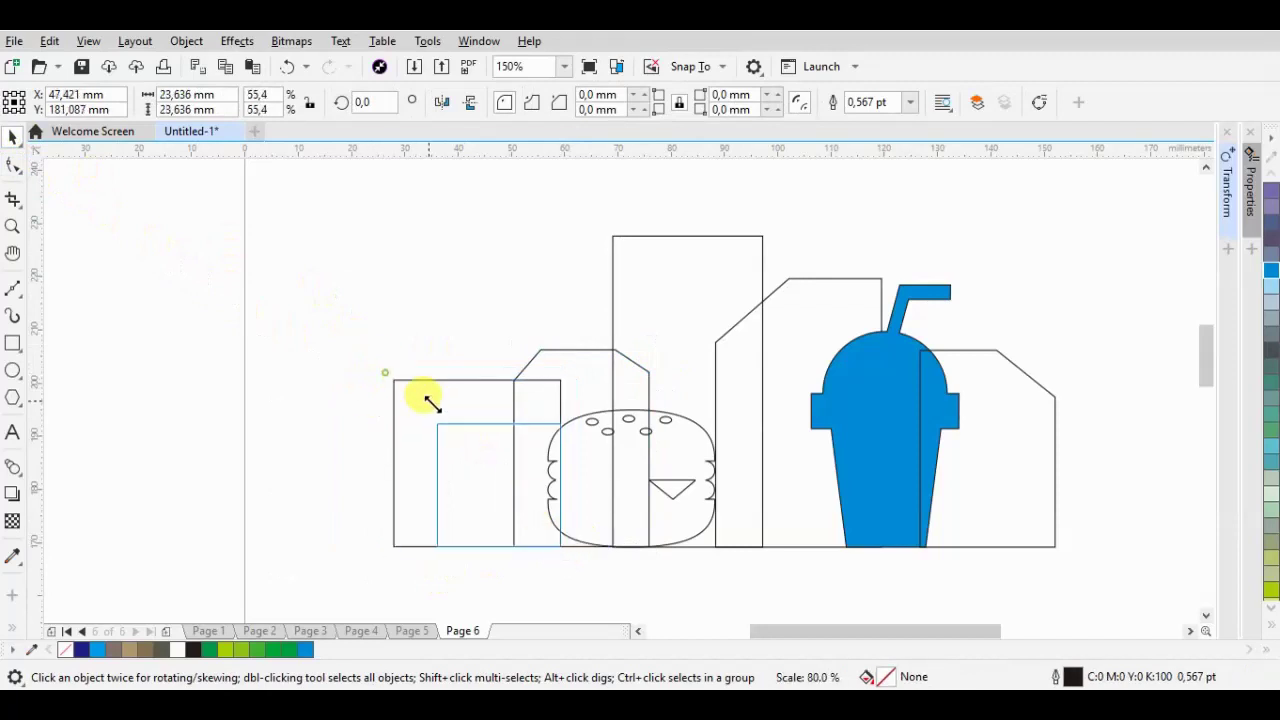
{"action": "left_click", "coordinate": [435, 292]}
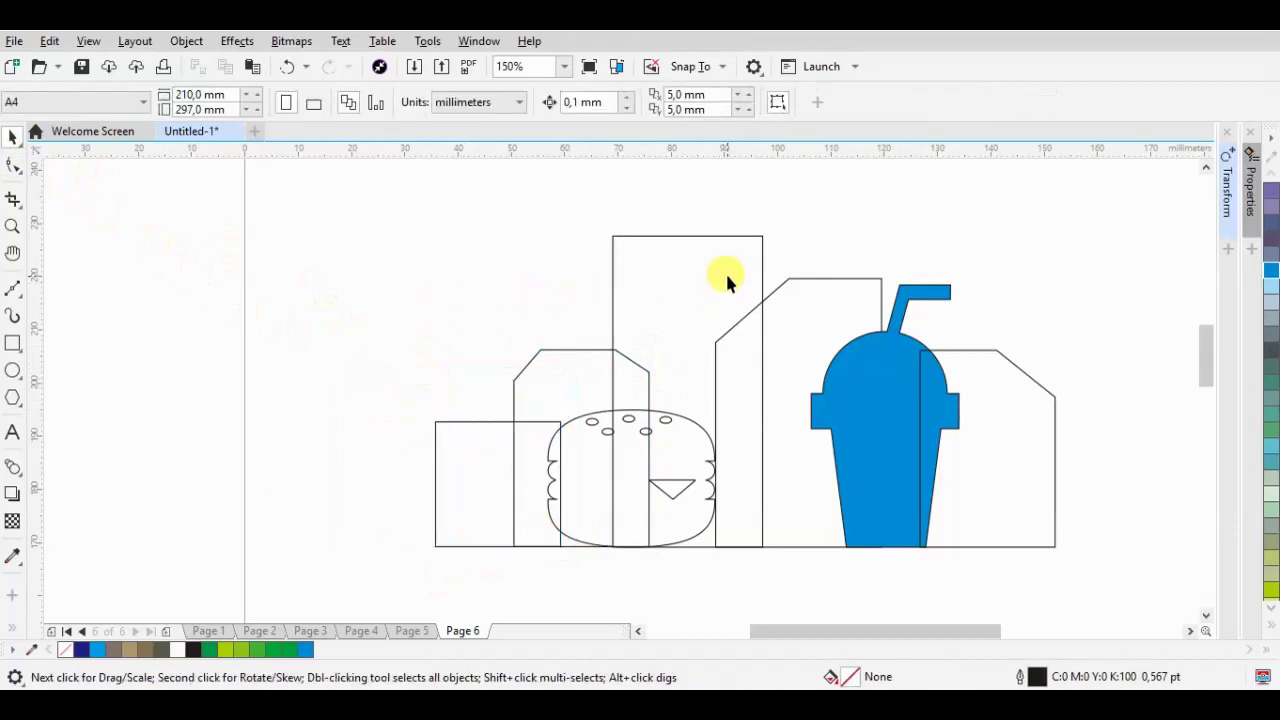
- Weld a smaller shortened copy of the tall tower onto its top
{"action": "left_click", "coordinate": [690, 240]}
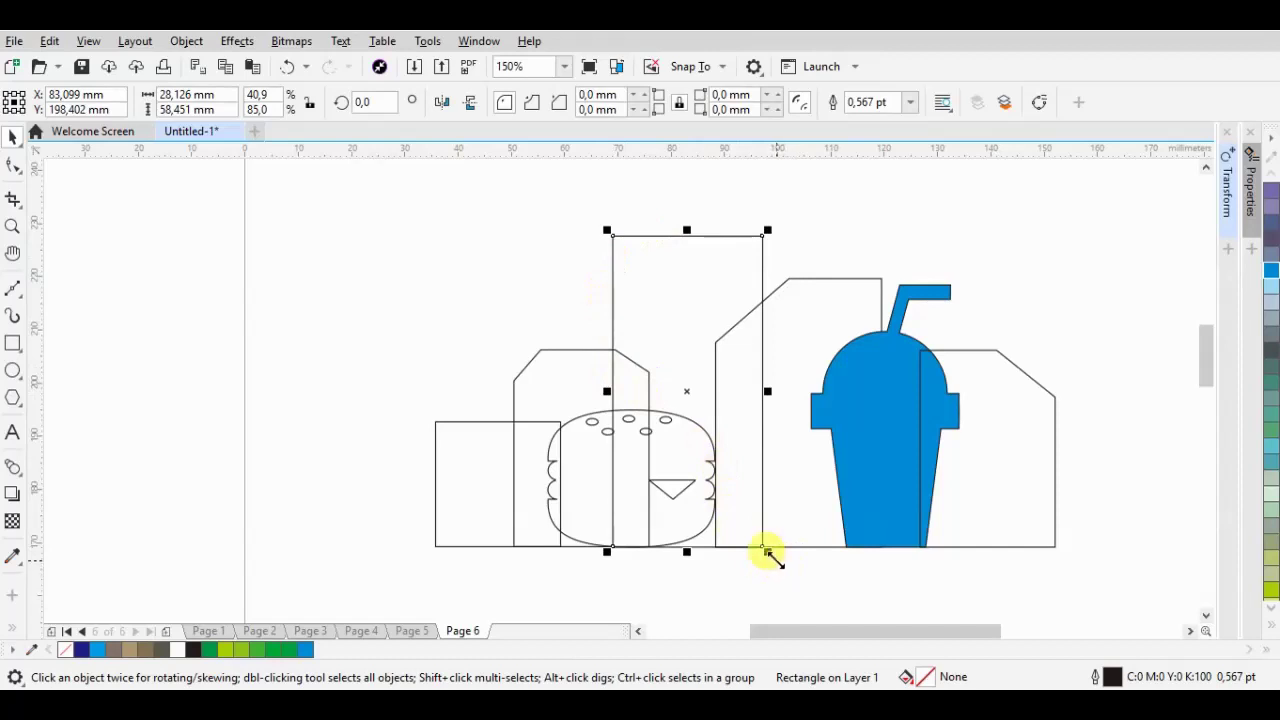
{"action": "left_click_drag", "start_coordinate": [767, 551], "coordinate": [689, 449]}
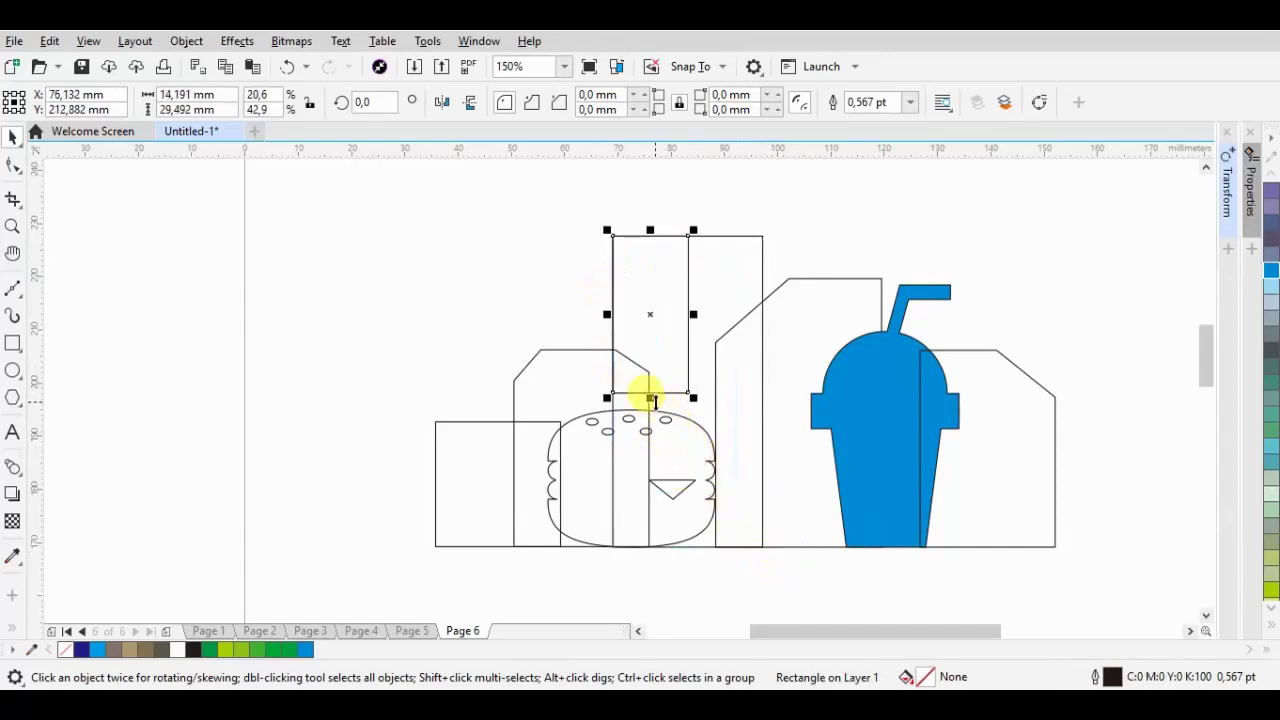
{"action": "left_click_drag", "start_coordinate": [650, 398], "coordinate": [650, 357]}
{"action": "mouse_move", "coordinate": [691, 289]}
{"action": "left_mouse_down"}
{"action": "mouse_move", "coordinate": [717, 289]}
{"action": "mouse_move", "coordinate": [686, 257]}
{"action": "left_mouse_up"}
{"action": "left_click", "coordinate": [612, 267], "text": "shift"}
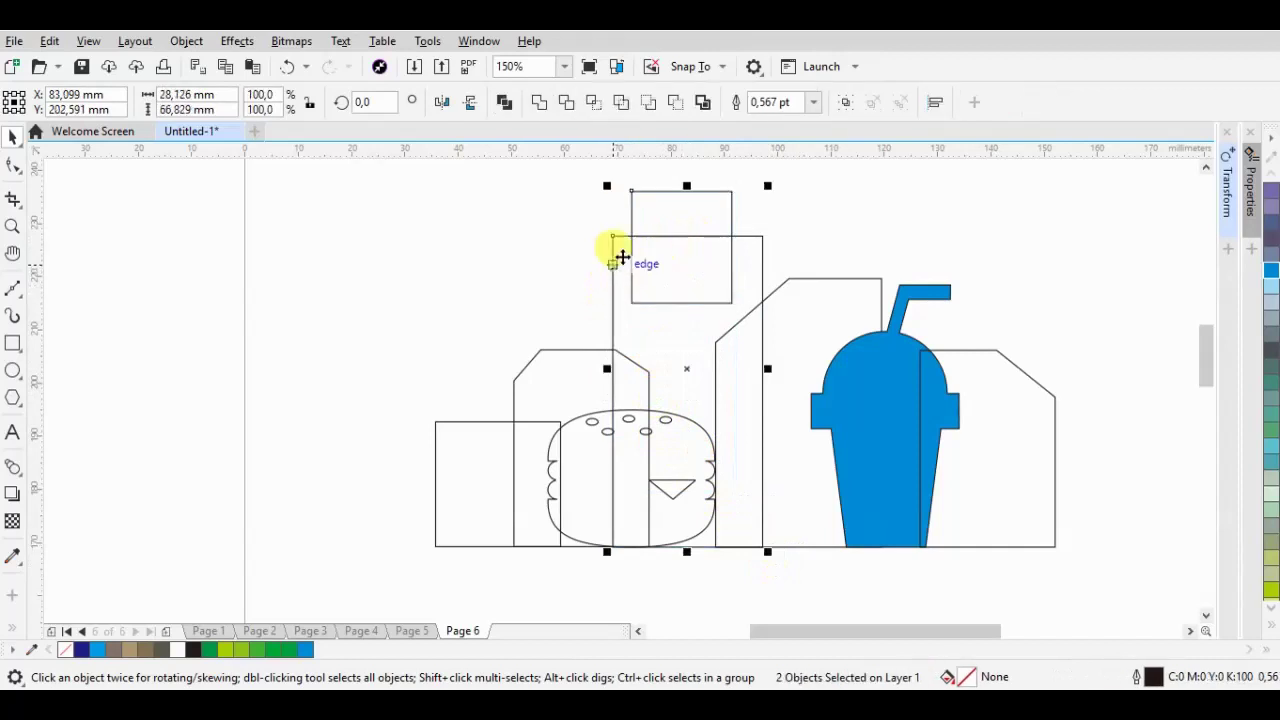
{"action": "left_click", "coordinate": [538, 101]}
{"action": "left_click_drag", "start_coordinate": [687, 182], "coordinate": [688, 225]}
- Flatten the shape between burger and cup into a peaked-roof building
{"action": "left_click", "coordinate": [831, 317]}
{"action": "mouse_move", "coordinate": [797, 275]}
{"action": "left_mouse_down"}
{"action": "mouse_move", "coordinate": [797, 411]}
{"action": "mouse_move", "coordinate": [819, 413]}
{"action": "mouse_move", "coordinate": [819, 438]}
{"action": "left_mouse_up"}
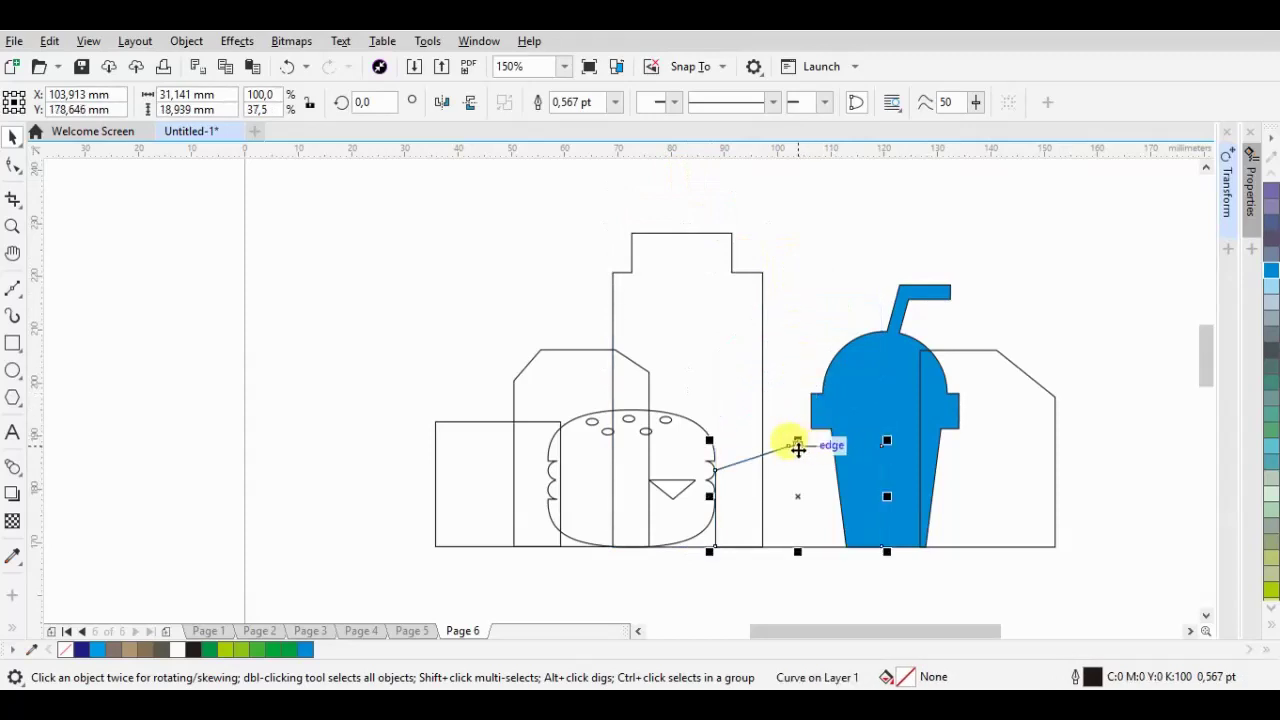
{"action": "double_click", "coordinate": [866, 462]}
{"action": "left_click_drag", "start_coordinate": [880, 448], "coordinate": [880, 496]}
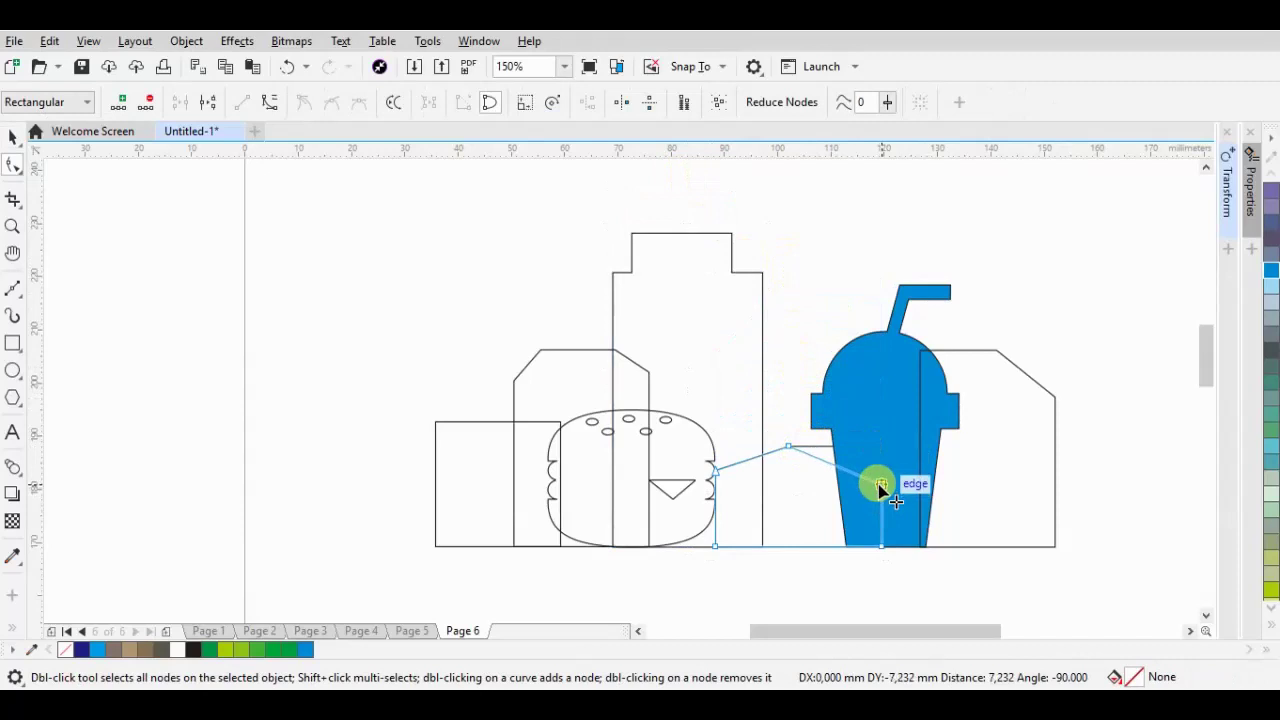
{"action": "left_click_drag", "start_coordinate": [720, 468], "coordinate": [720, 497]}
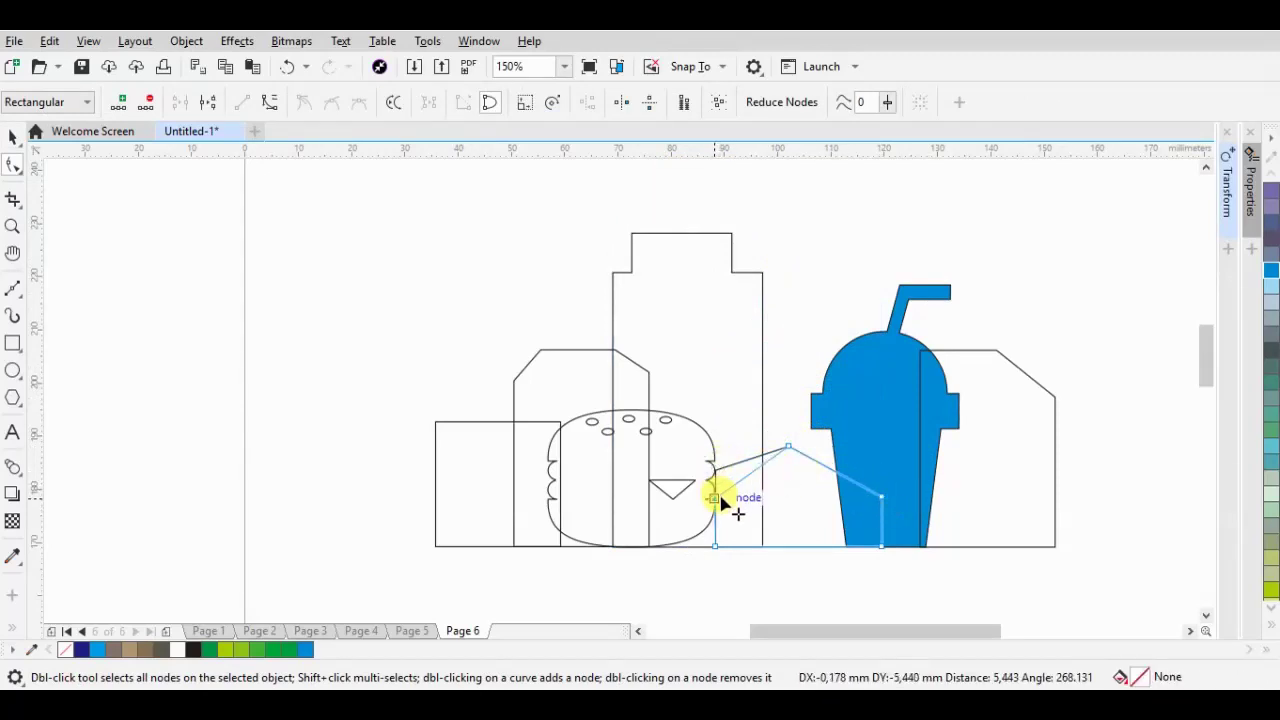
{"action": "left_click", "coordinate": [13, 136]}
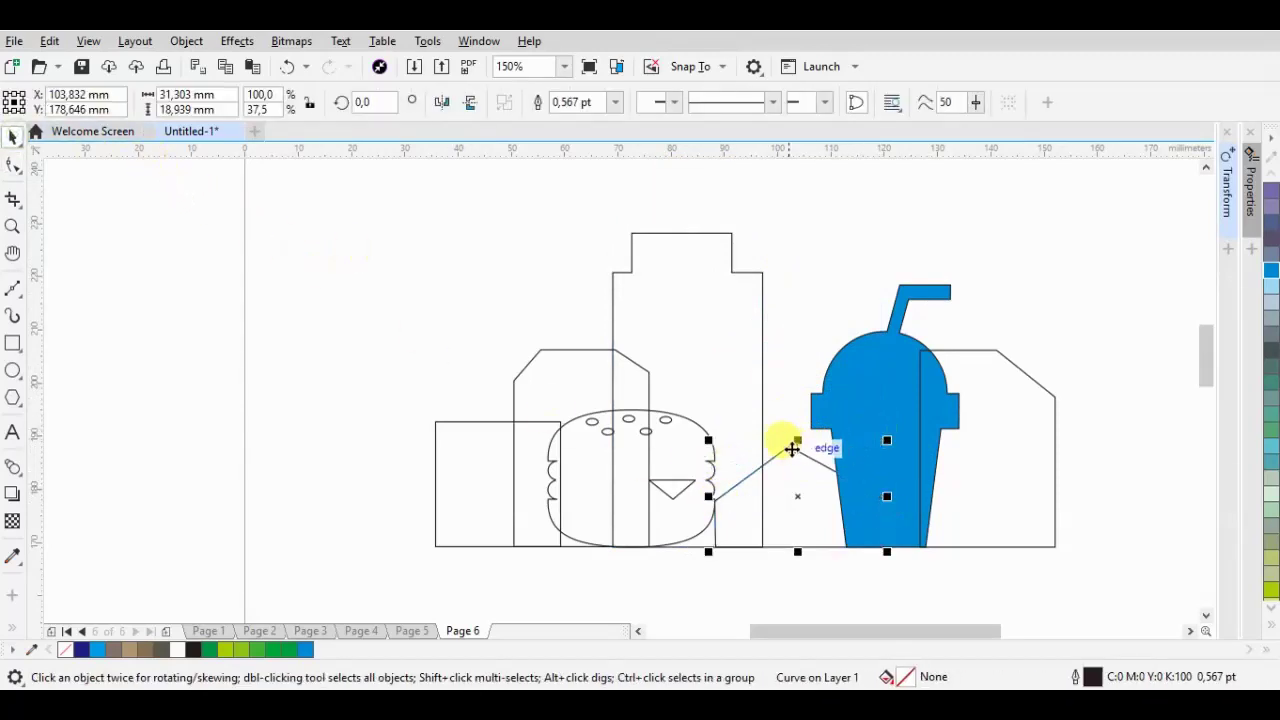
{"action": "left_click_drag", "start_coordinate": [800, 435], "coordinate": [797, 409]}
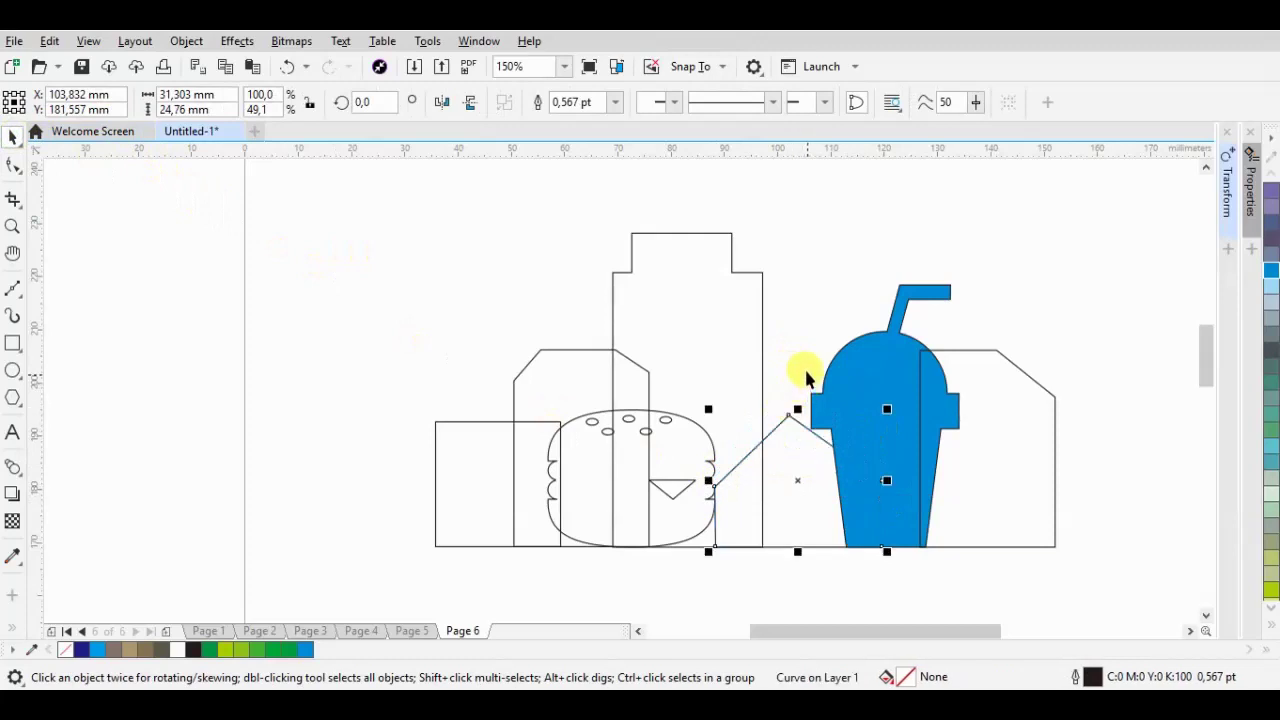
- Nudge the left house left, widen the tall building, and slant its top-right corner
{"action": "left_click", "coordinate": [548, 372]}
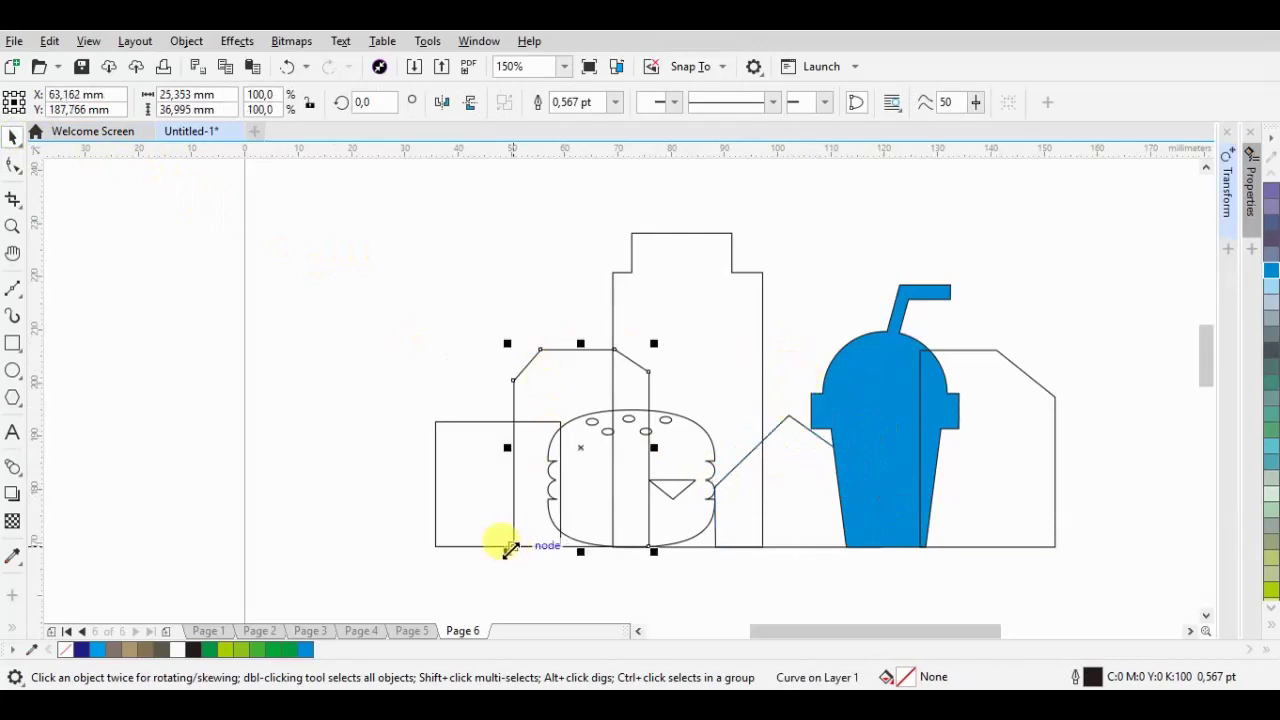
{"action": "left_click_drag", "start_coordinate": [517, 546], "coordinate": [496, 546]}
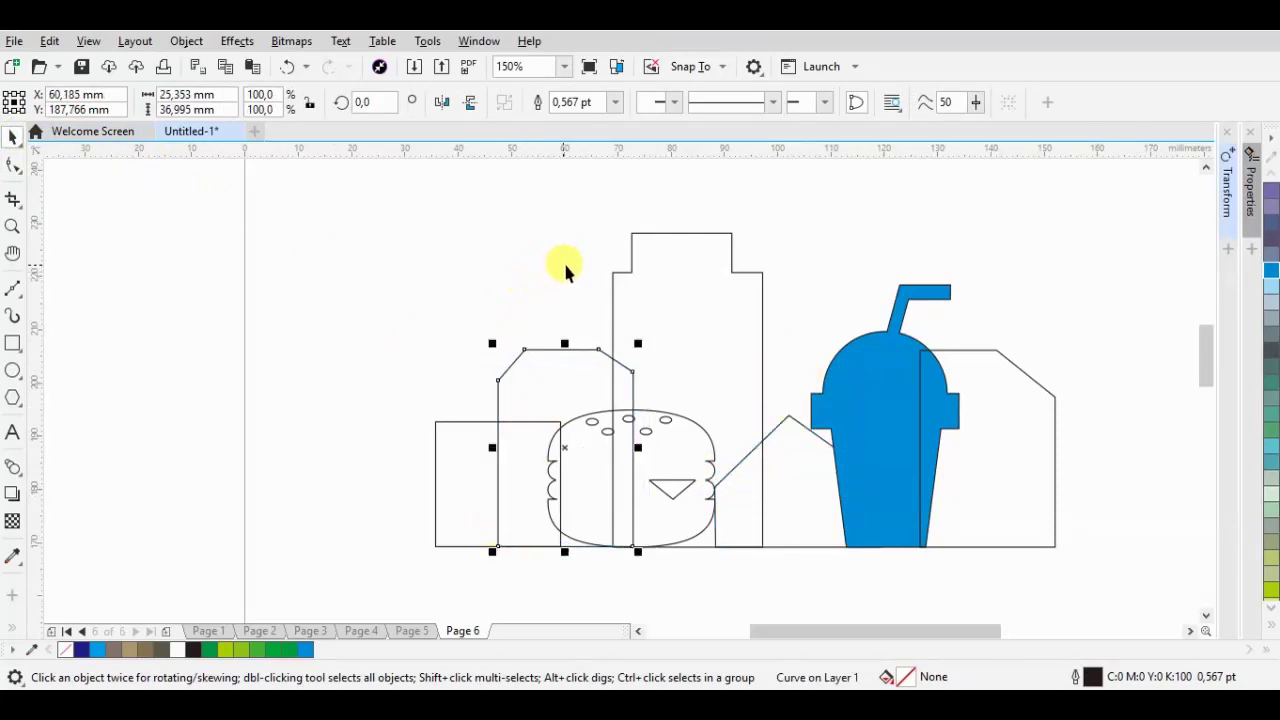
{"action": "left_click", "coordinate": [613, 278]}
{"action": "left_click_drag", "start_coordinate": [606, 390], "coordinate": [587, 389]}
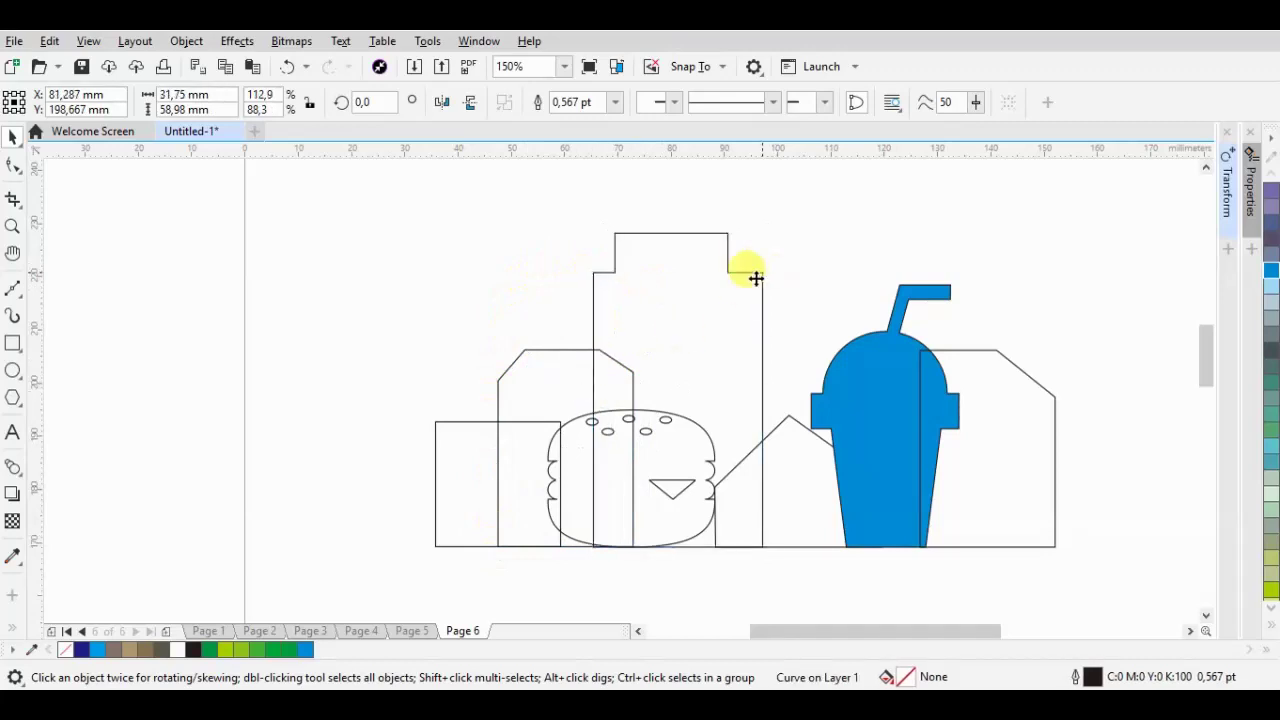
{"action": "key", "text": "F10"}
{"action": "left_click_drag", "start_coordinate": [727, 233], "coordinate": [700, 233]}
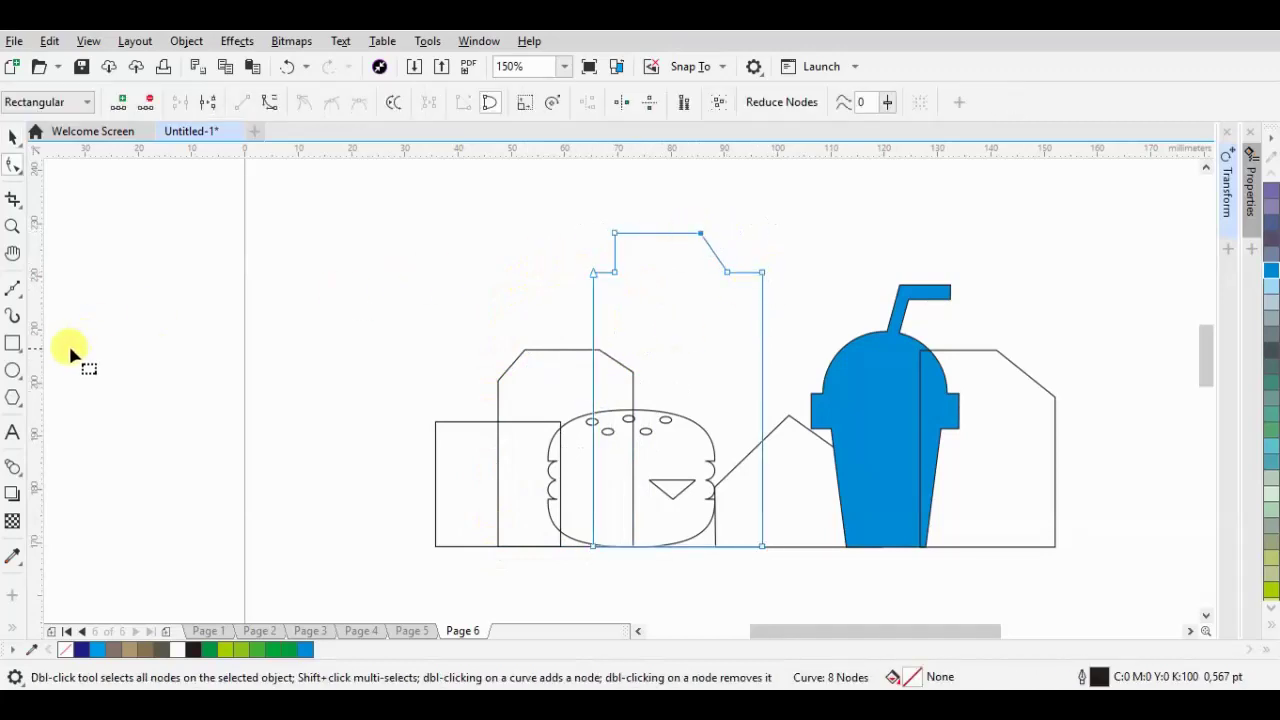
{"action": "left_click", "coordinate": [12, 345]}
- Draw small square windows and cut them into the tall building
{"action": "left_click_drag", "start_coordinate": [620, 297], "coordinate": [648, 324]}
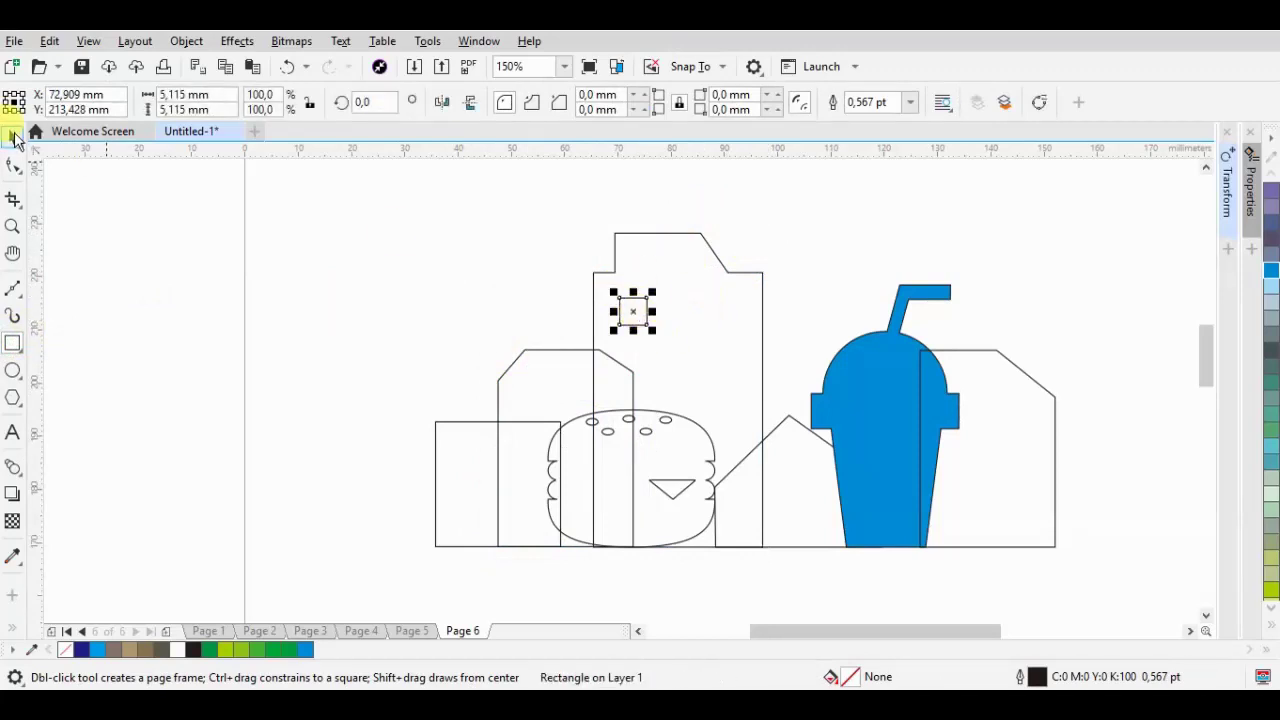
{"action": "left_click", "coordinate": [14, 140]}
{"action": "mouse_move", "coordinate": [1008, 430]}
{"action": "left_mouse_down"}
{"action": "mouse_move", "coordinate": [1022, 450]}
{"action": "mouse_move", "coordinate": [771, 347]}
{"action": "left_mouse_up"}
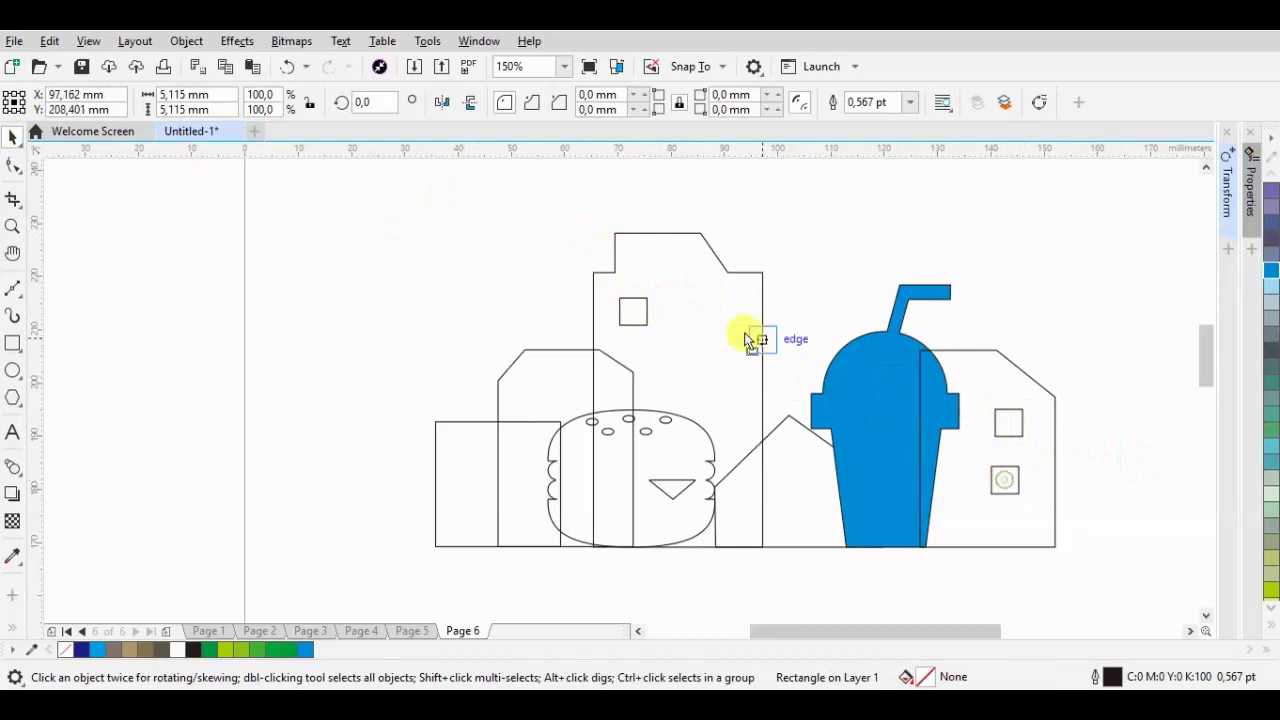
{"action": "left_click_drag", "start_coordinate": [719, 312], "coordinate": [666, 376]}
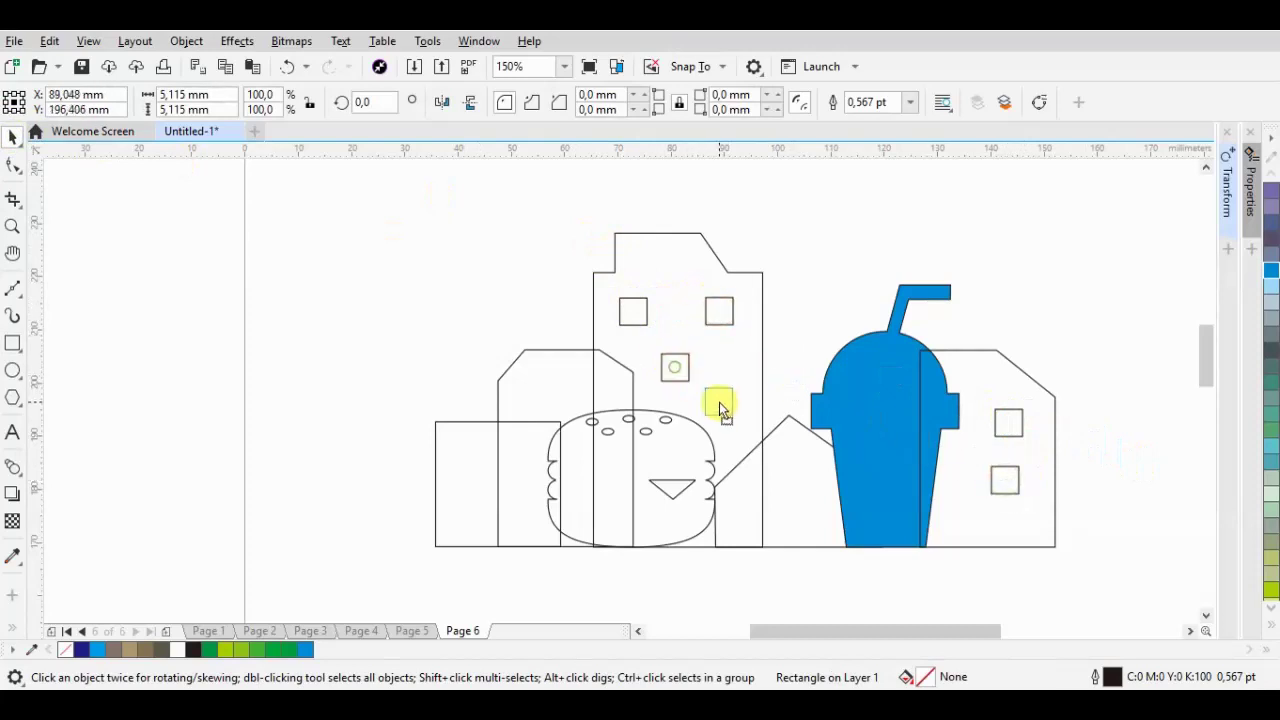
{"action": "left_click_drag", "start_coordinate": [723, 405], "coordinate": [720, 404]}
{"action": "left_click_drag", "start_coordinate": [803, 232], "coordinate": [697, 420]}
{"action": "left_click", "coordinate": [694, 252], "text": "shift"}
{"action": "left_click", "coordinate": [676, 102]}
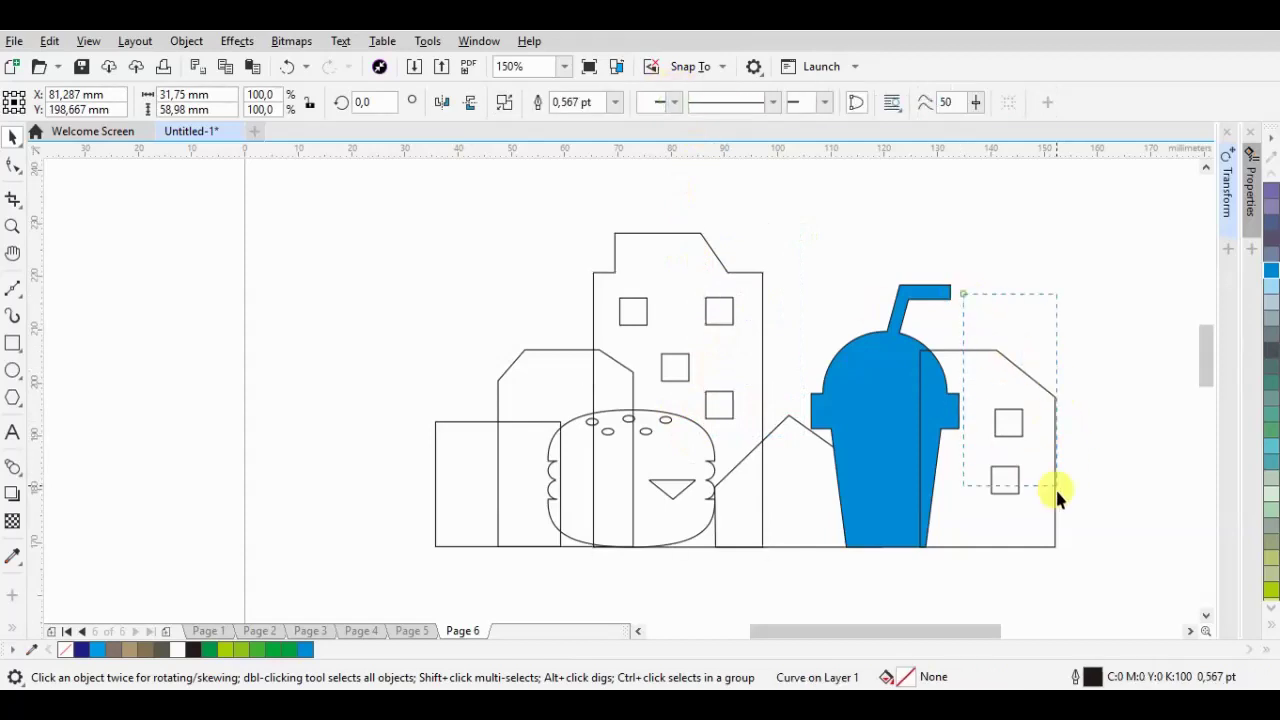
- Merge window squares into the right house and the small middle house
{"action": "left_click_drag", "start_coordinate": [1049, 464], "coordinate": [1018, 512]}
{"action": "left_click", "coordinate": [1020, 518], "text": "shift"}
{"action": "left_click", "coordinate": [675, 102]}
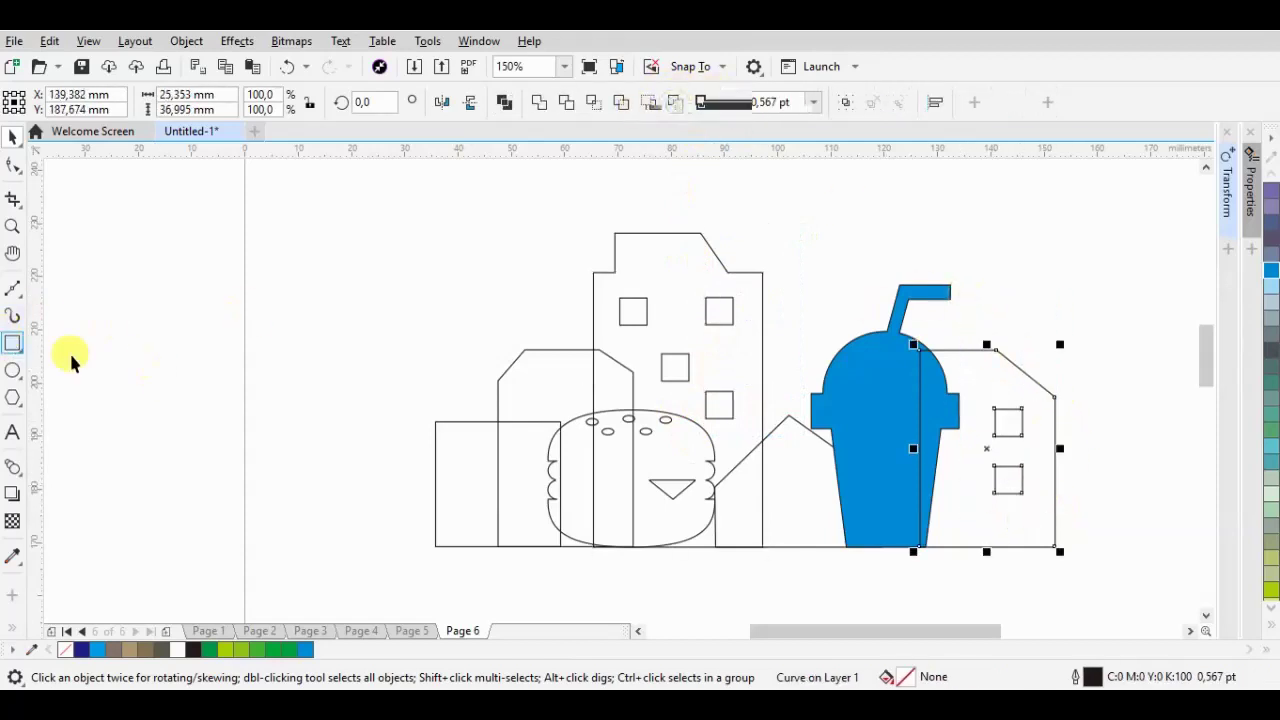
{"action": "mouse_move", "coordinate": [631, 314]}
{"action": "left_mouse_down"}
{"action": "mouse_move", "coordinate": [470, 473]}
{"action": "mouse_move", "coordinate": [551, 420]}
{"action": "mouse_move", "coordinate": [797, 520]}
{"action": "left_mouse_up"}
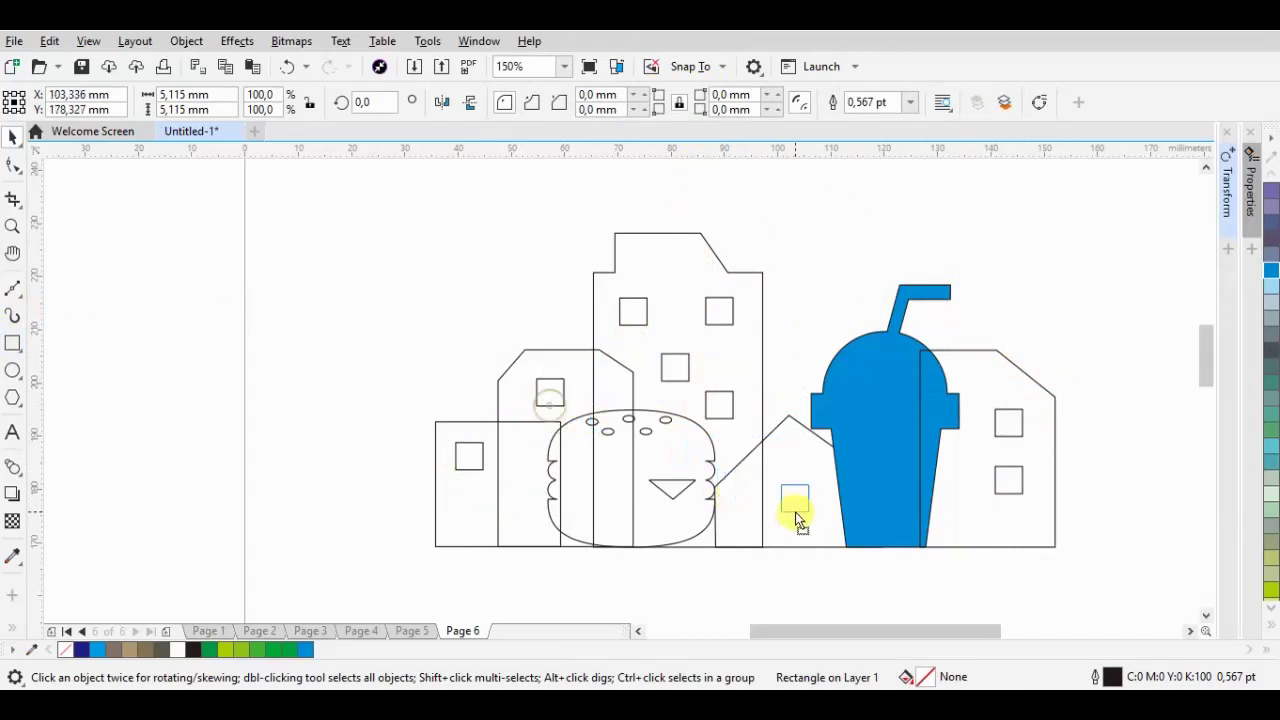
{"action": "left_click", "coordinate": [794, 438], "text": "shift"}
{"action": "left_click", "coordinate": [672, 102]}
- Merge window squares into the left house and the left box
{"action": "left_click", "coordinate": [540, 380]}
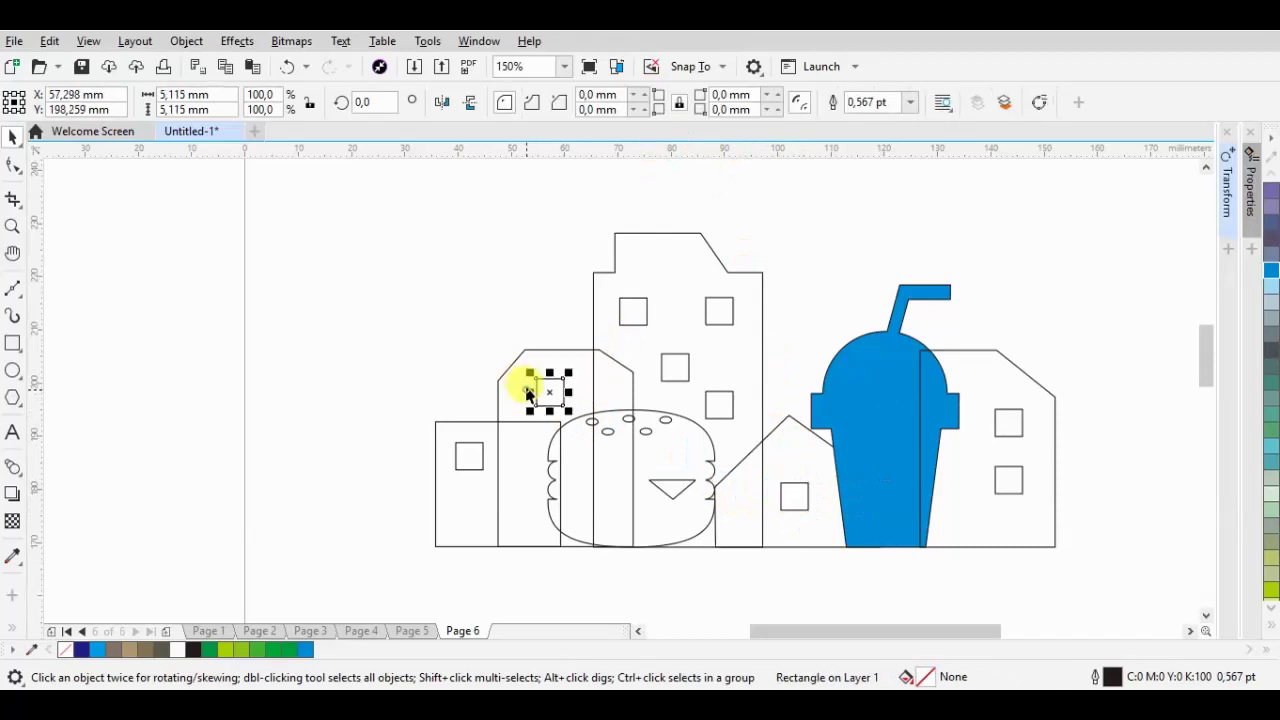
{"action": "left_click", "coordinate": [512, 364], "text": "shift"}
{"action": "left_click", "coordinate": [675, 102]}
{"action": "left_click", "coordinate": [471, 451]}
{"action": "left_click", "coordinate": [495, 422], "text": "shift"}
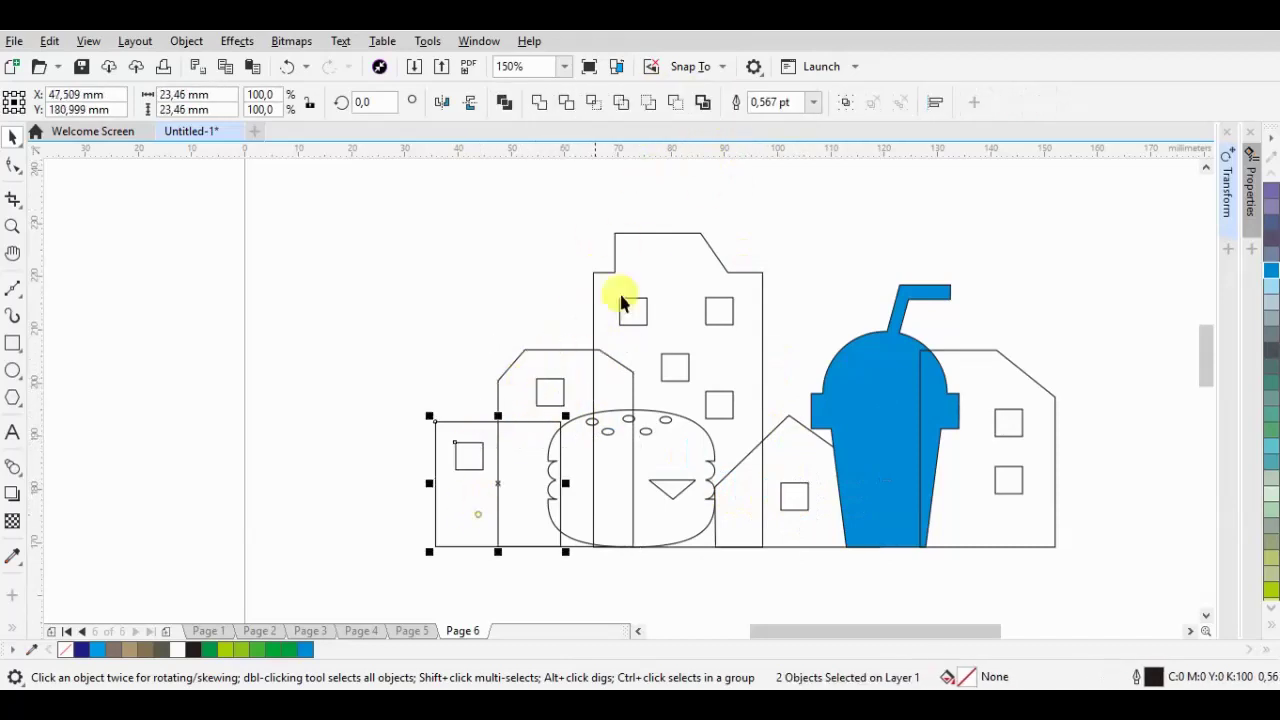
{"action": "left_click", "coordinate": [675, 103]}
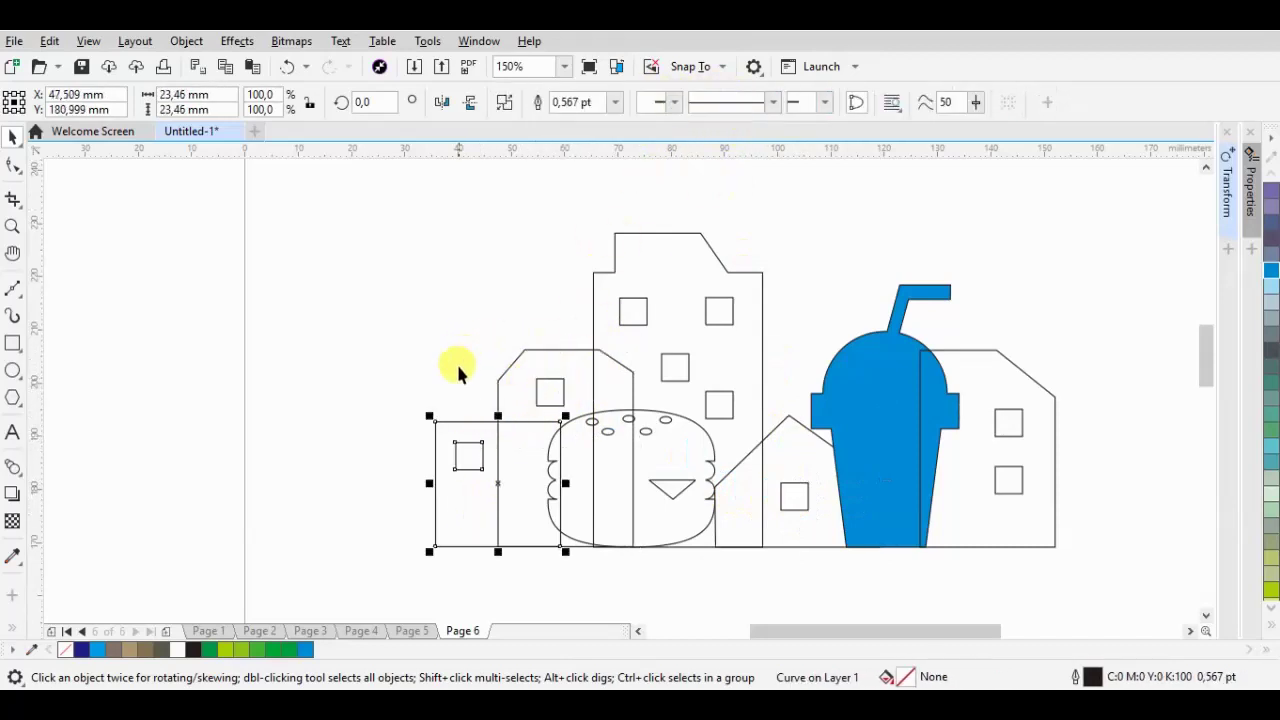
- Fill the left box yellow-green, the left house orange and the tall building red
{"action": "left_click", "coordinate": [1265, 621]}
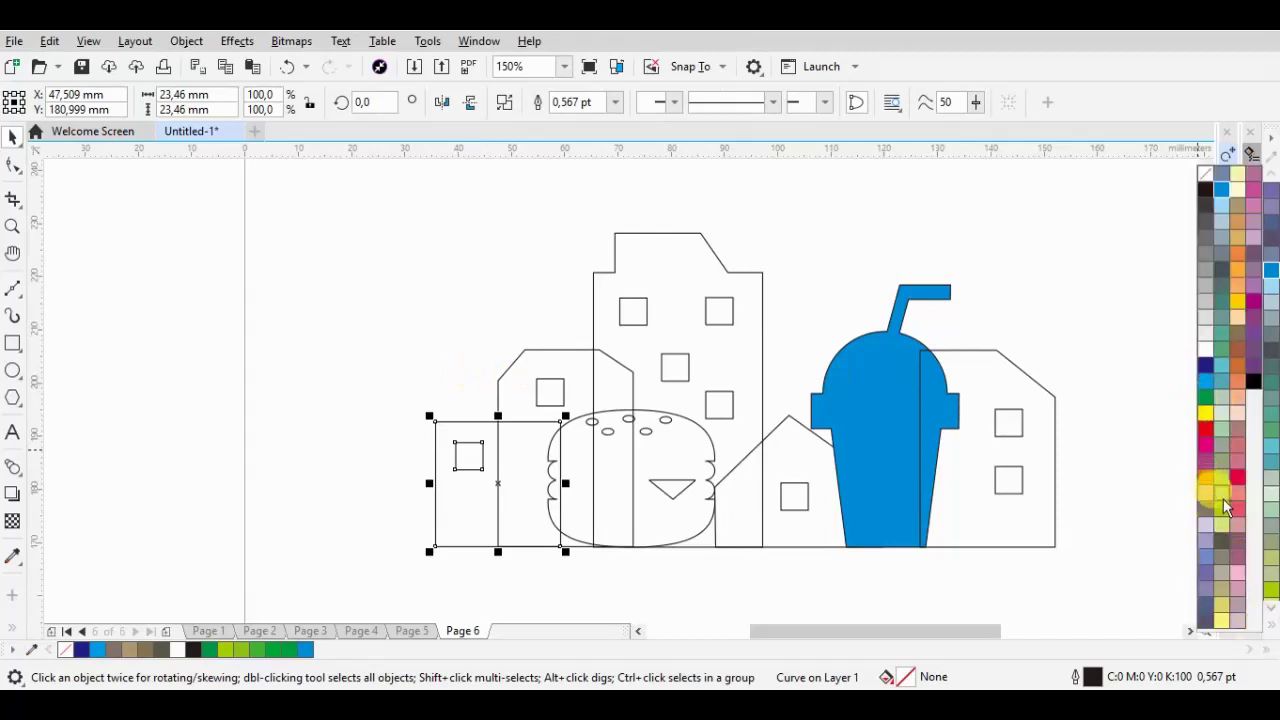
{"action": "left_click", "coordinate": [1224, 520]}
{"action": "left_click", "coordinate": [522, 356]}
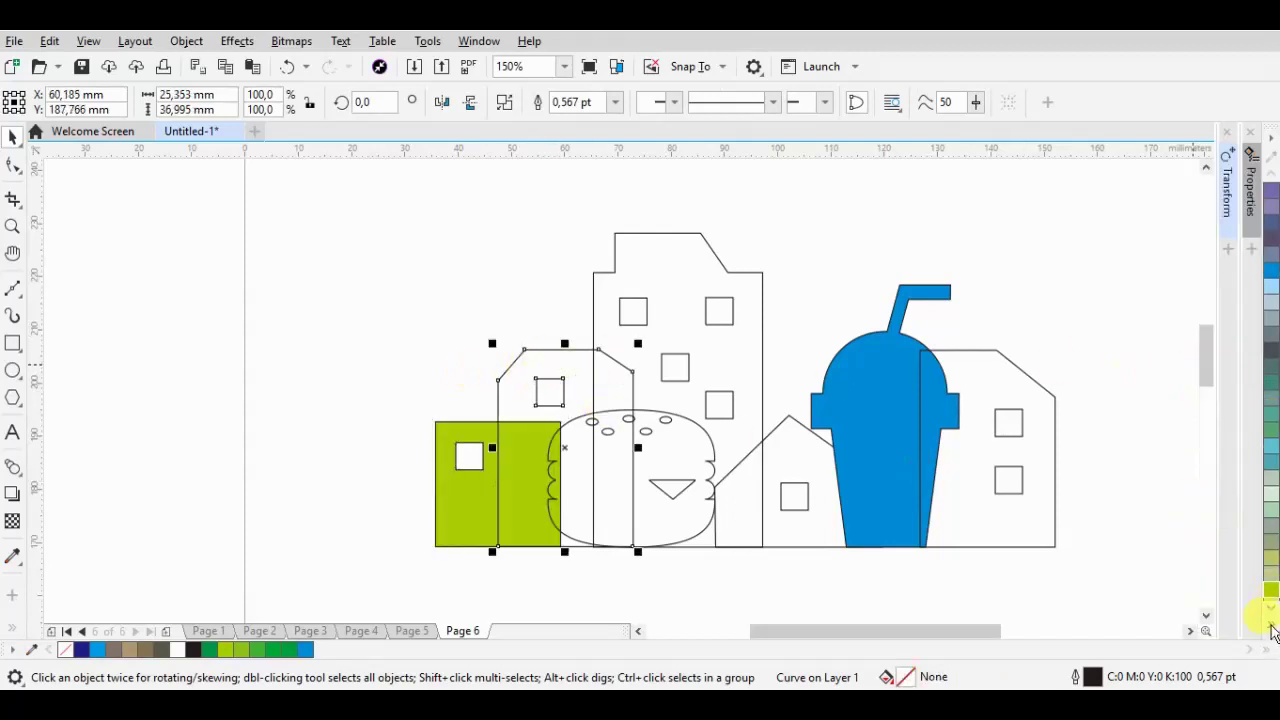
{"action": "left_click", "coordinate": [1268, 622]}
{"action": "left_click", "coordinate": [1211, 479]}
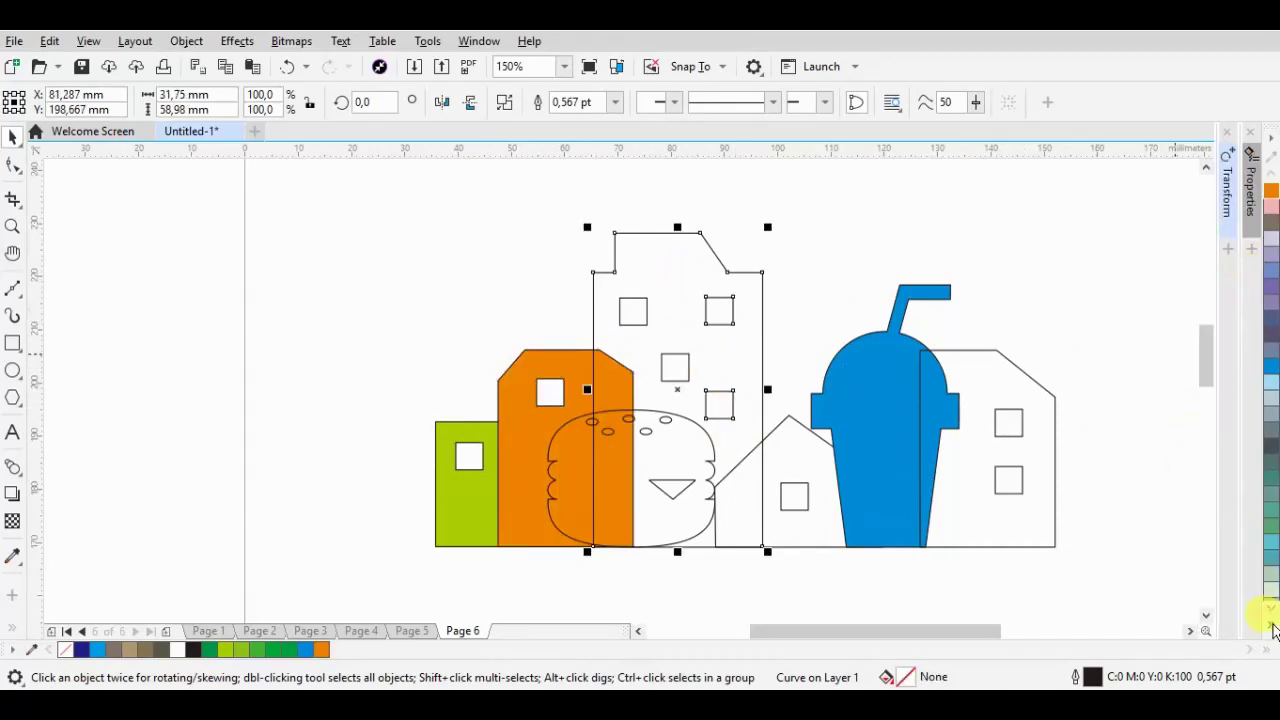
{"action": "left_click", "coordinate": [1270, 624]}
{"action": "left_click", "coordinate": [1205, 432]}
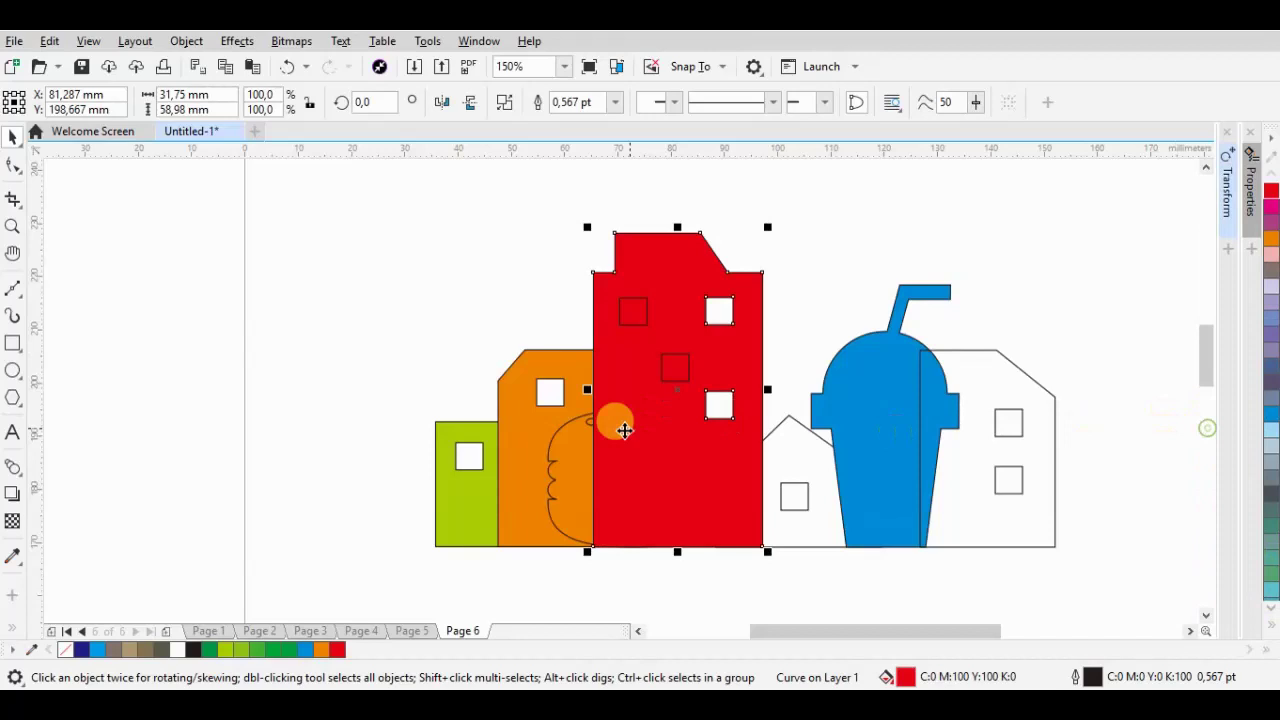
- Fill the burger body grey-brown and bring it in front of everything
{"action": "left_click", "coordinate": [561, 450]}
{"action": "left_click_drag", "start_coordinate": [526, 571], "coordinate": [738, 377]}
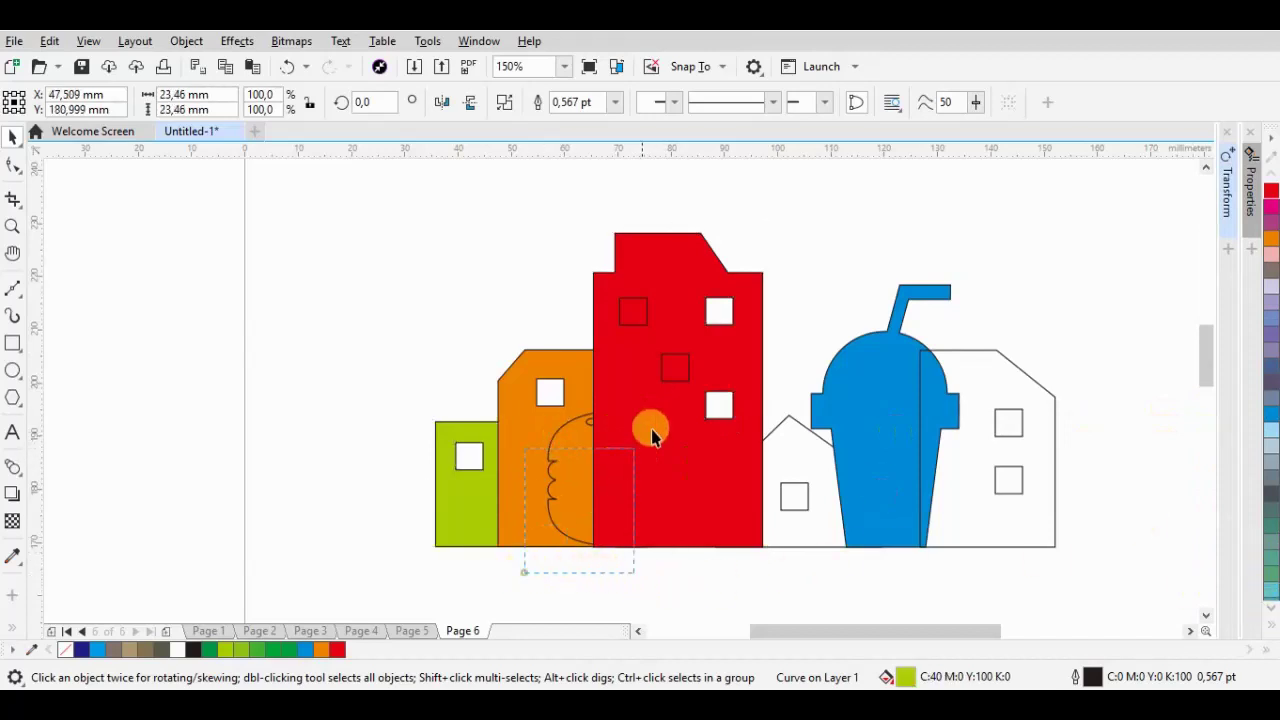
{"action": "left_click", "coordinate": [1270, 266]}
{"action": "key", "text": "ctrl+Home"}
- Fill the small middle house dark navy and the right house green
{"action": "left_click", "coordinate": [806, 432]}
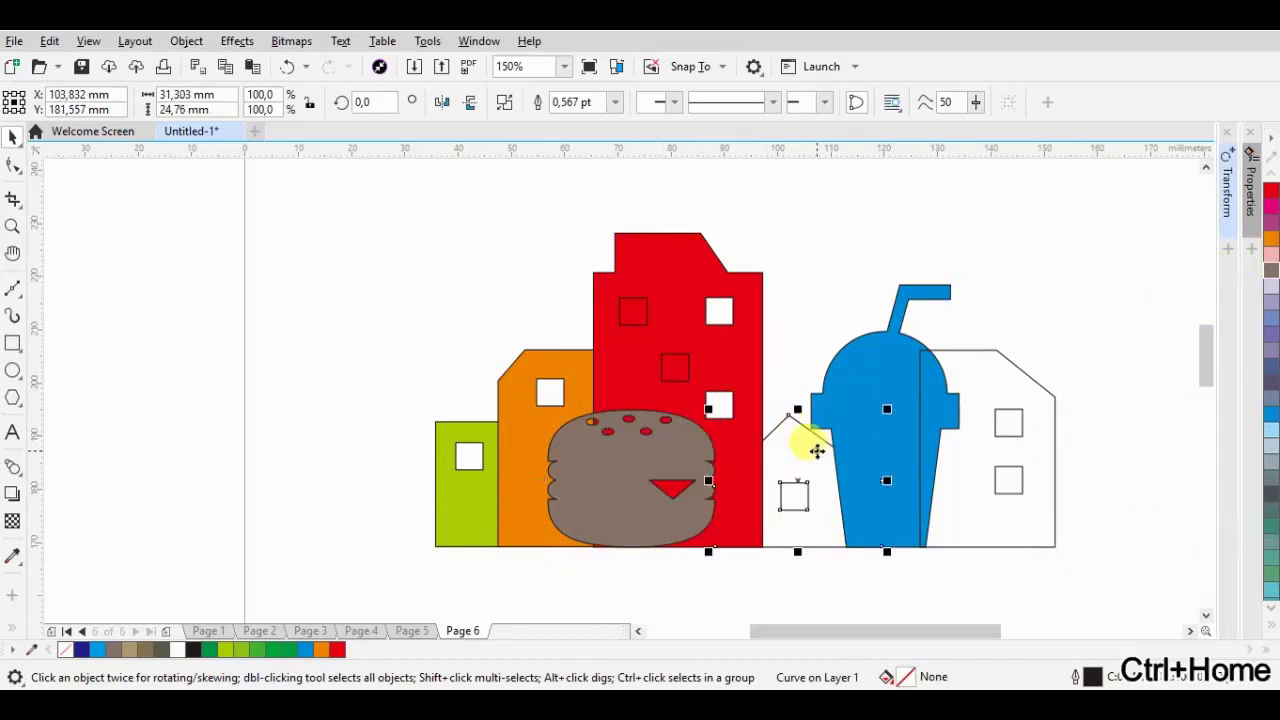
{"action": "left_click", "coordinate": [1273, 622]}
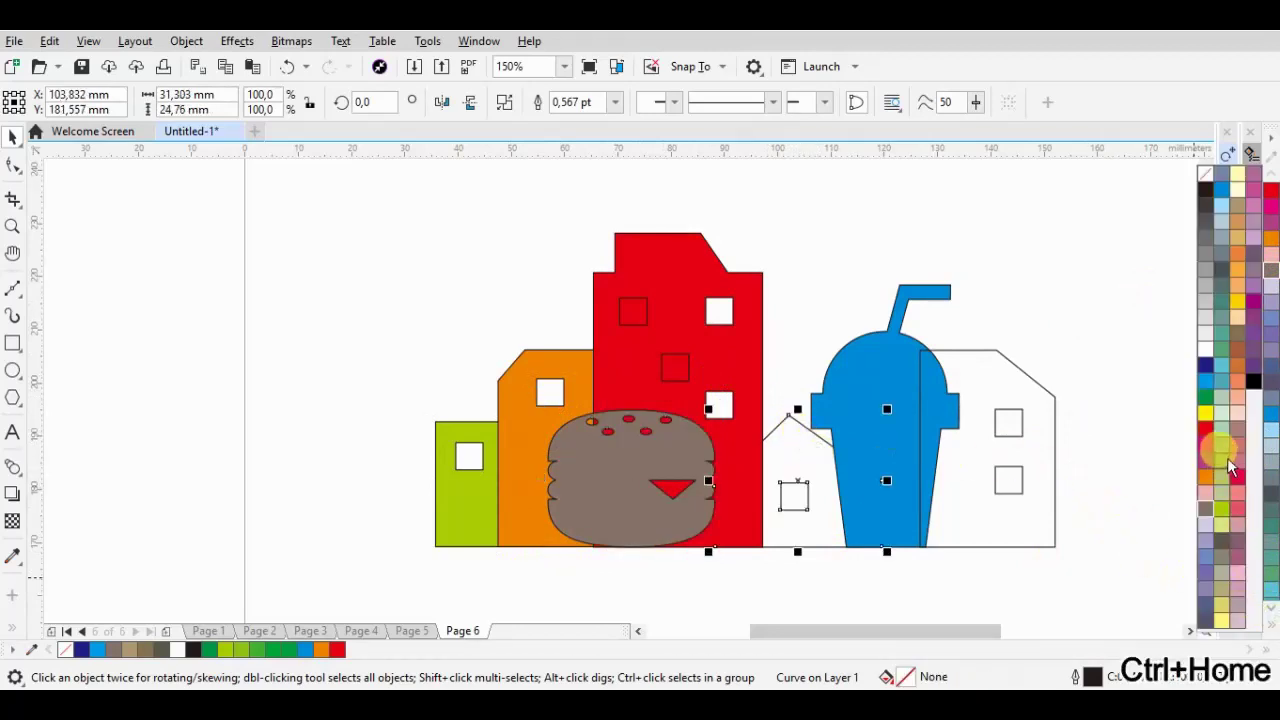
{"action": "left_click", "coordinate": [1207, 374]}
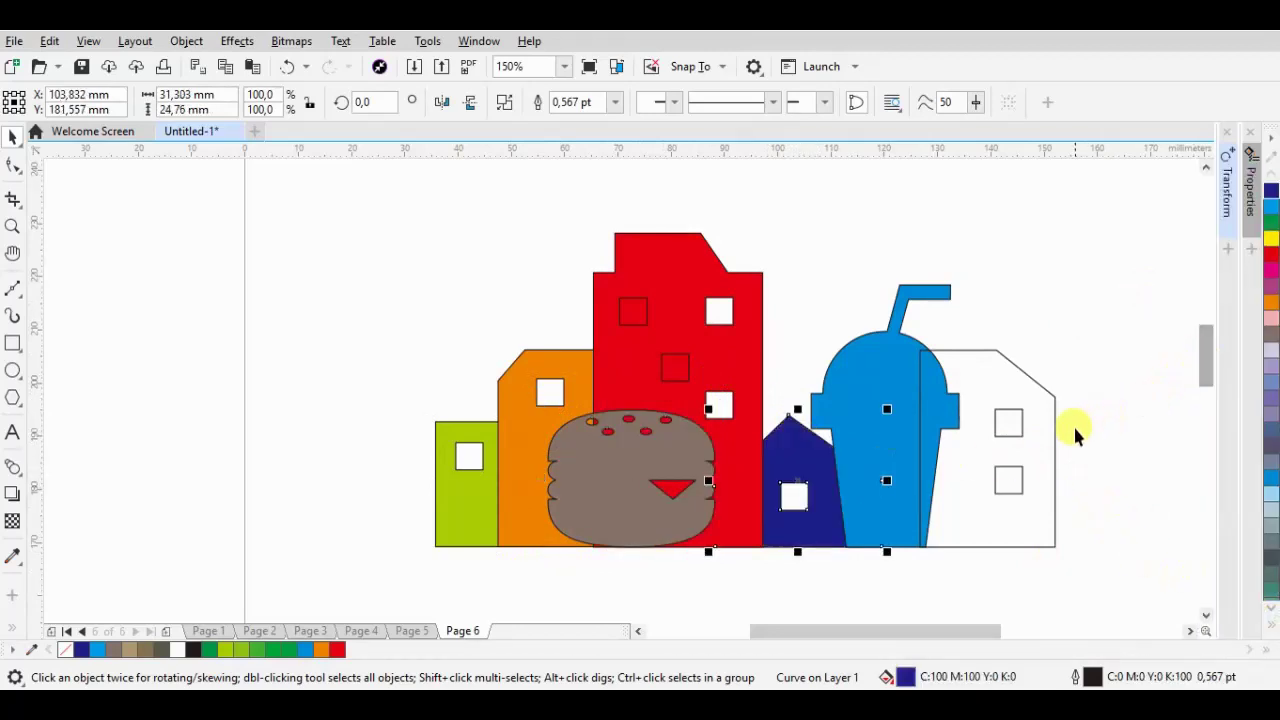
{"action": "left_click", "coordinate": [1020, 392]}
{"action": "left_click", "coordinate": [1268, 622]}
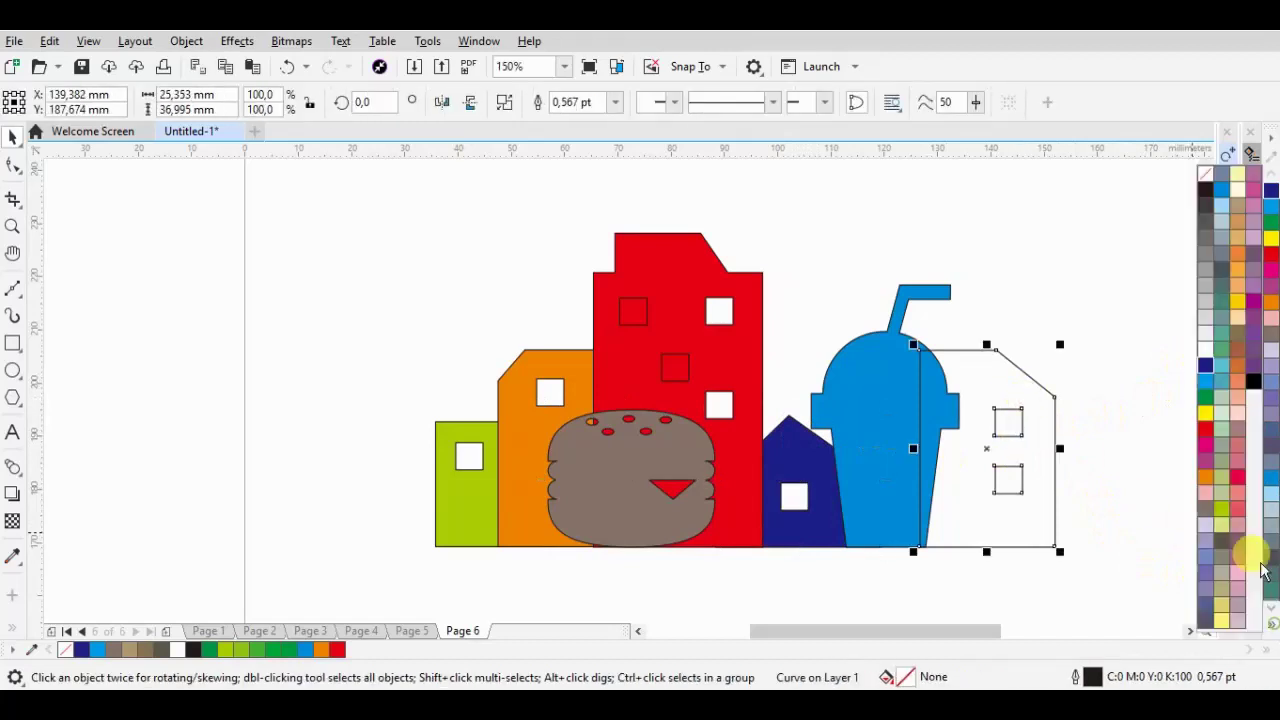
{"action": "left_click", "coordinate": [1200, 382]}
{"action": "left_click", "coordinate": [883, 250]}
- Bring the blue cup to the front and delete the orange house
{"action": "left_click", "coordinate": [657, 423]}
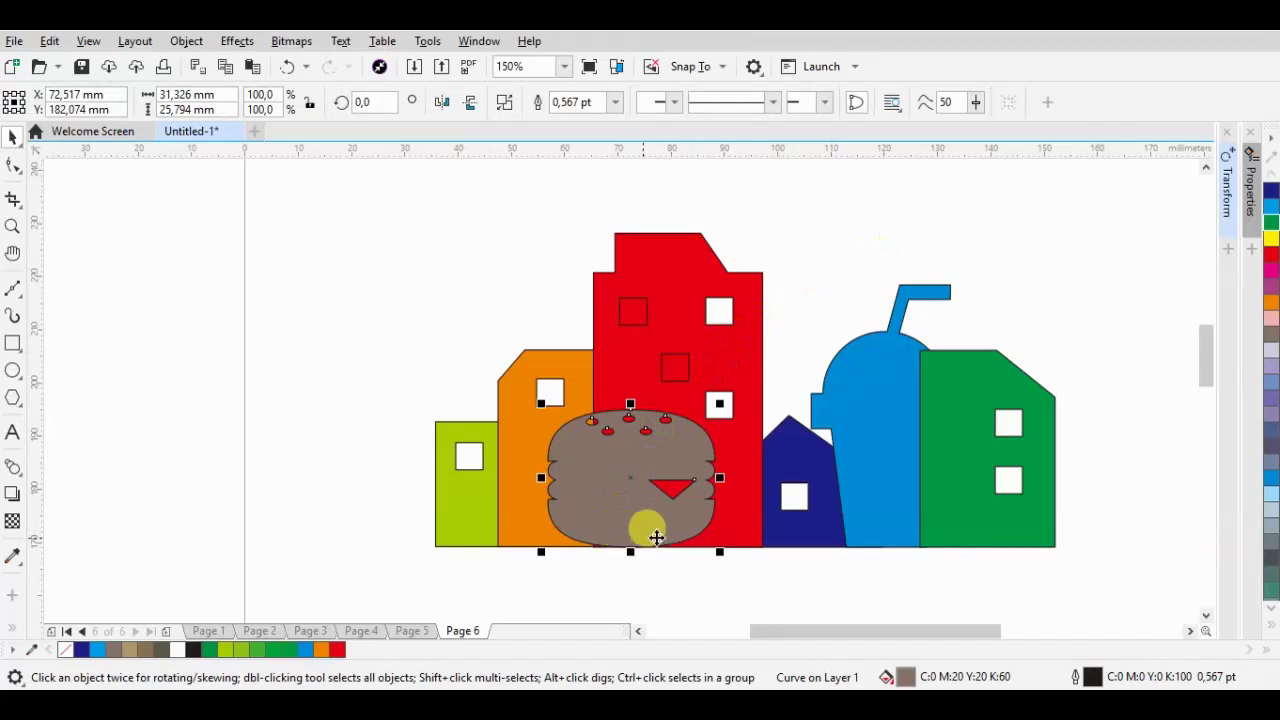
{"action": "left_click", "coordinate": [866, 463]}
{"action": "key", "text": "ctrl+Home"}
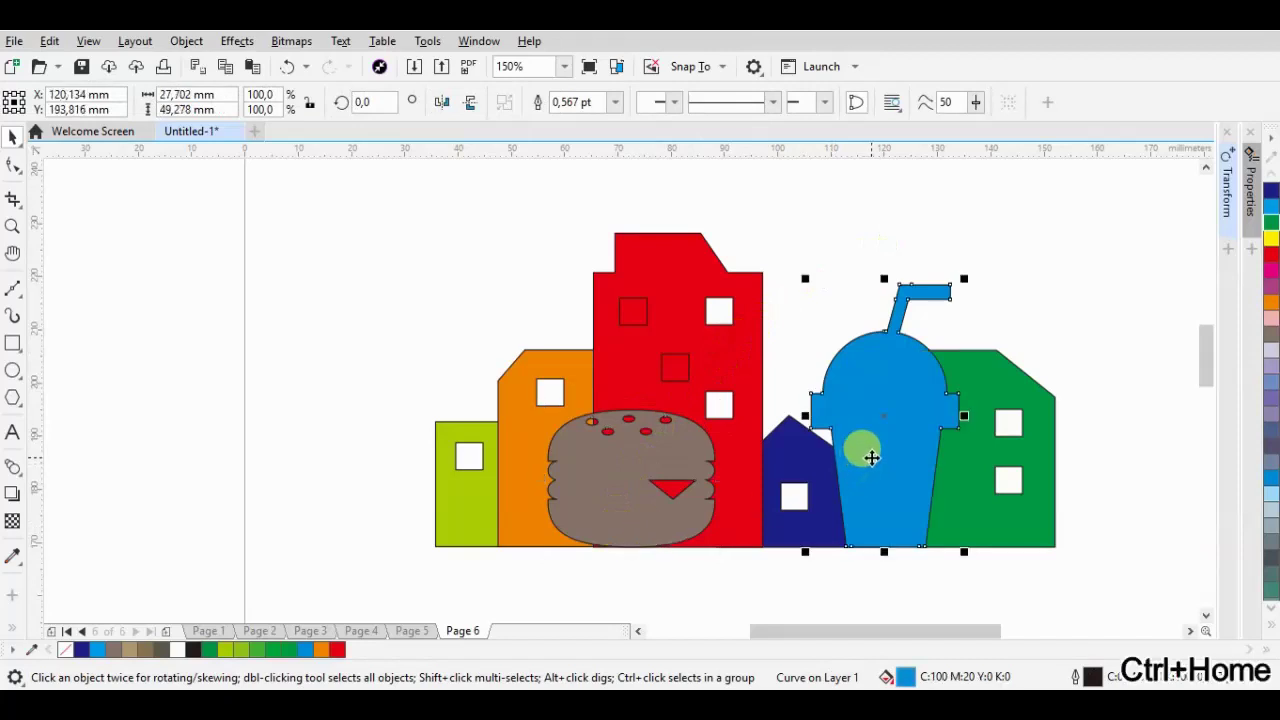
{"action": "left_click", "coordinate": [550, 360]}
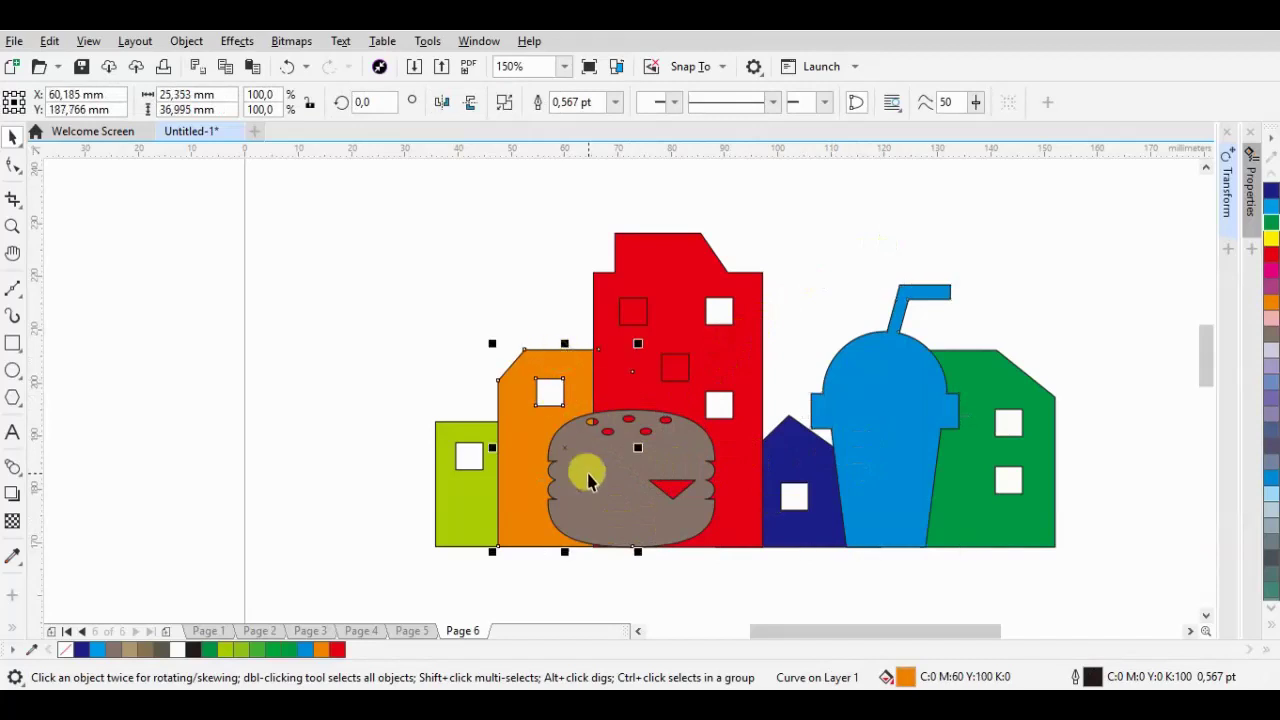
{"action": "key", "text": "Delete"}
{"action": "left_click", "coordinate": [586, 520]}
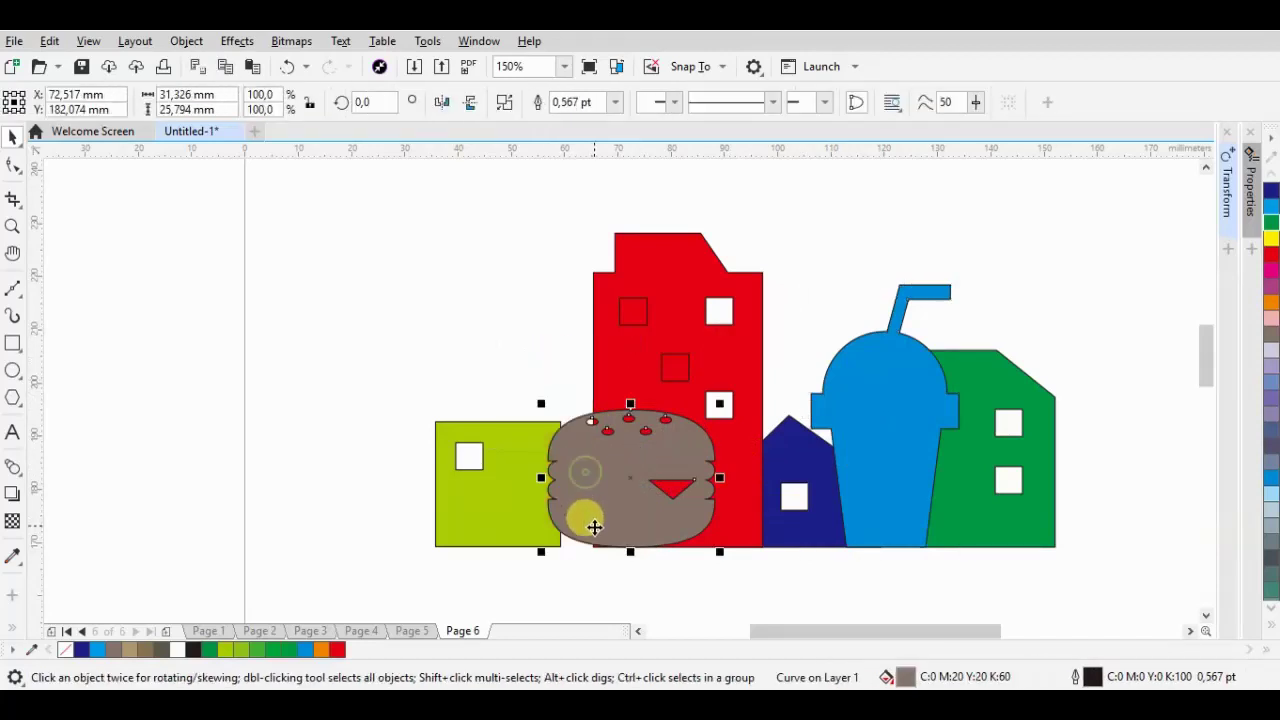
- Restore the orange house, nudge the red tower right, and cut two windows into it
{"action": "left_click", "coordinate": [289, 70]}
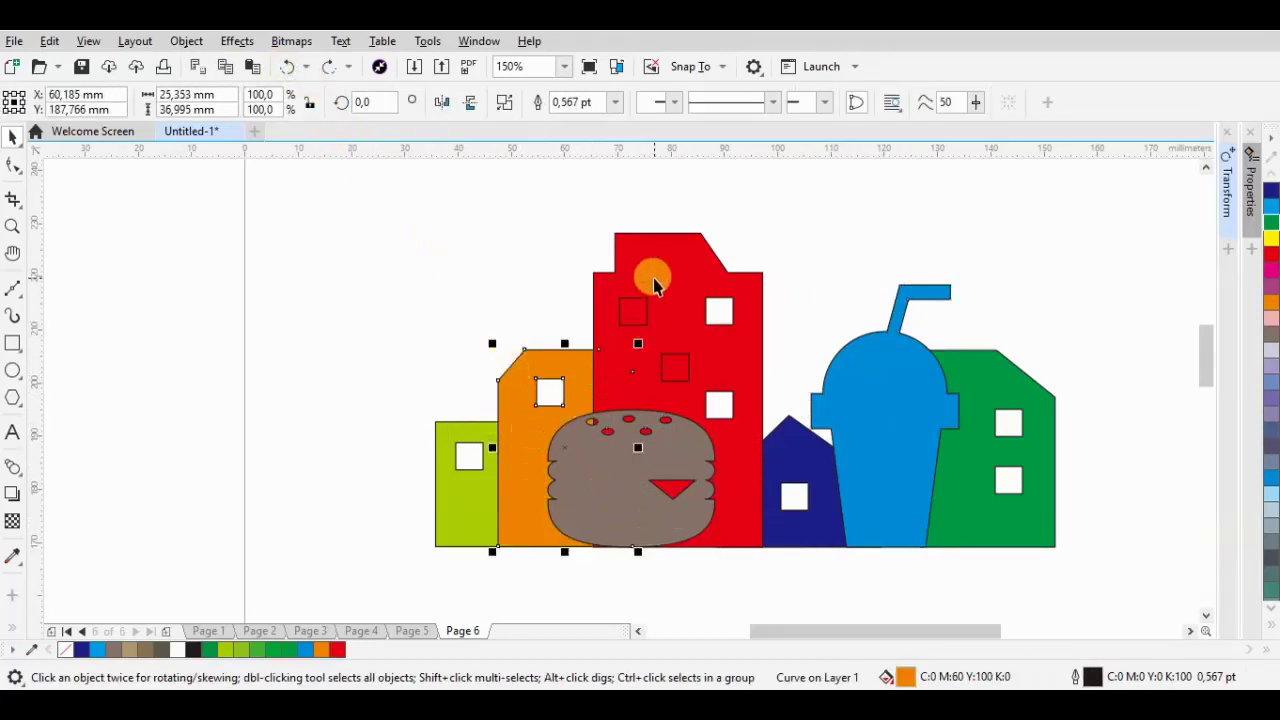
{"action": "left_click_drag", "start_coordinate": [655, 287], "coordinate": [679, 283]}
{"action": "mouse_move", "coordinate": [620, 322]}
{"action": "left_mouse_down"}
{"action": "mouse_move", "coordinate": [698, 388]}
{"action": "mouse_move", "coordinate": [686, 349]}
{"action": "left_mouse_up"}
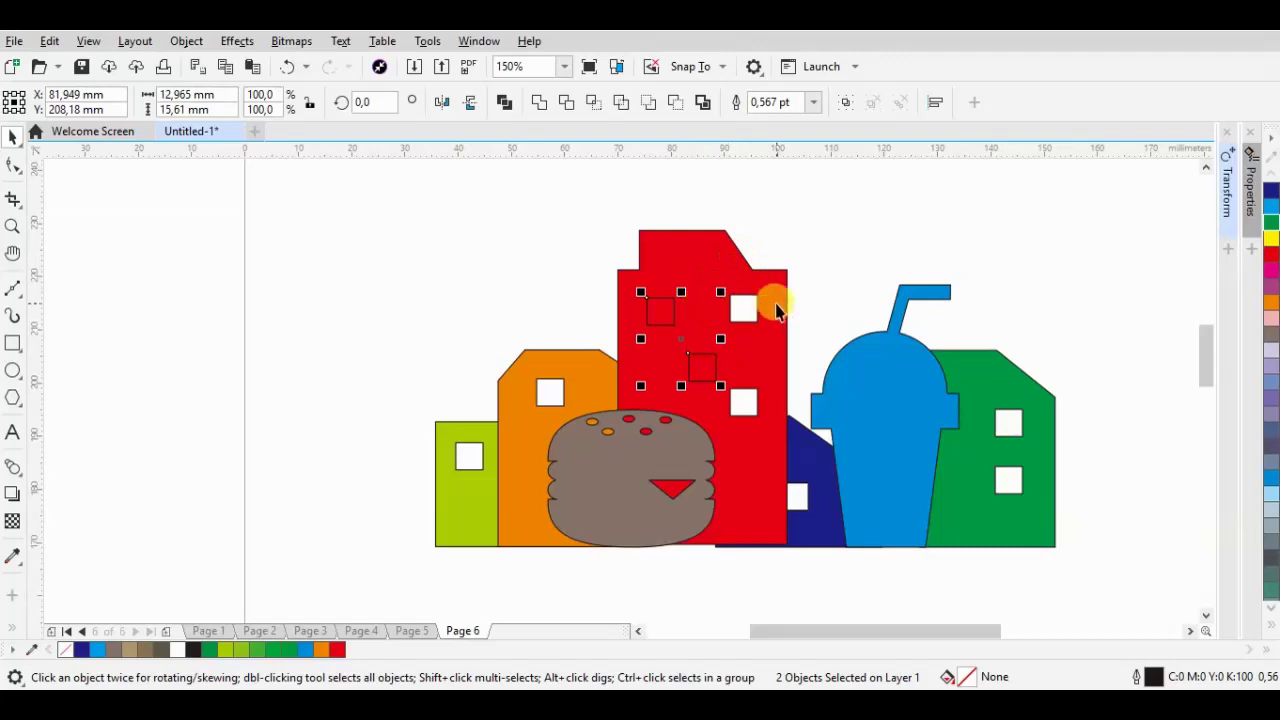
{"action": "left_click", "coordinate": [778, 291], "text": "shift"}
{"action": "left_click", "coordinate": [676, 103]}
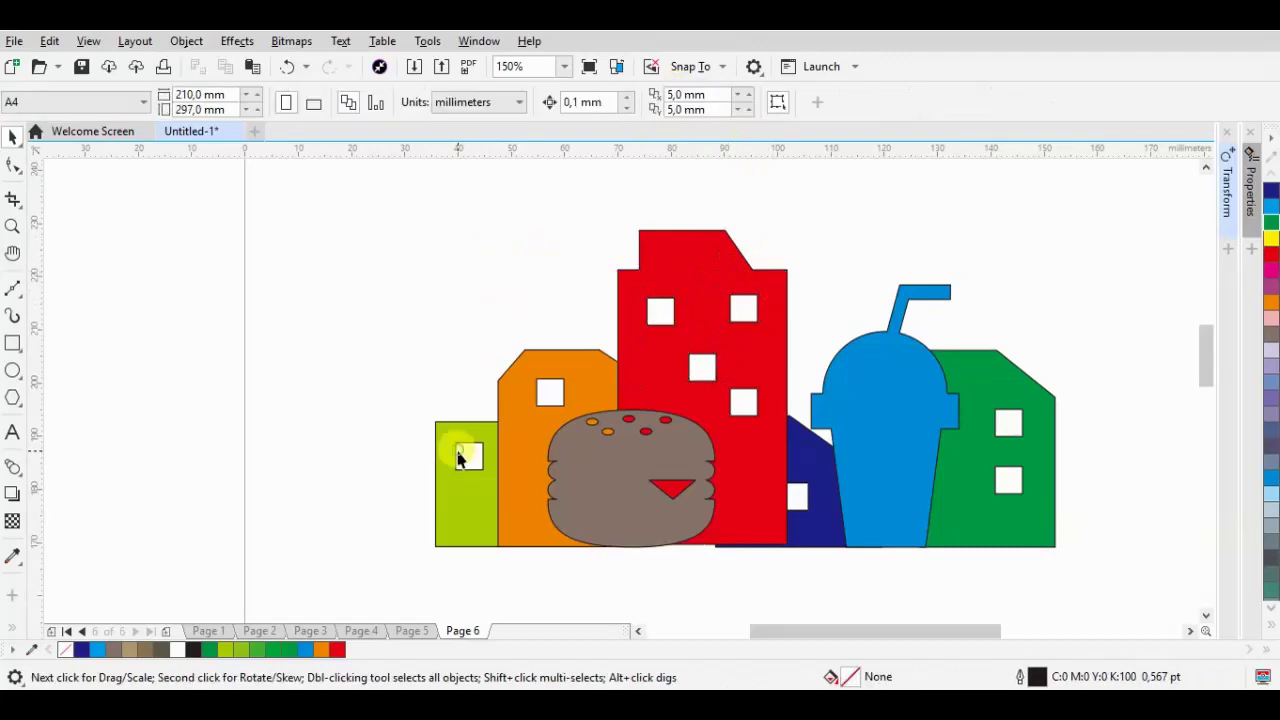
- Delete the lime left box and marquee-select the skyline shapes
{"action": "left_click", "coordinate": [468, 440]}
{"action": "key", "text": "Delete"}
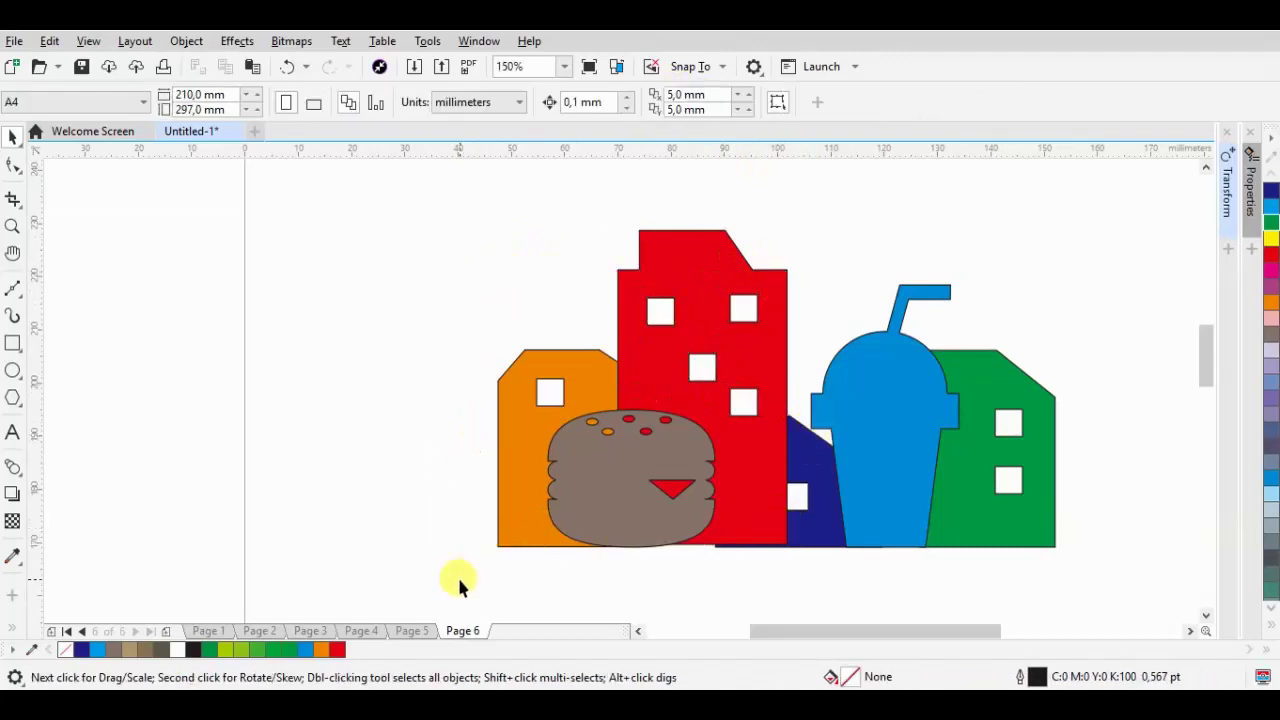
{"action": "left_click_drag", "start_coordinate": [1089, 209], "coordinate": [1089, 208]}
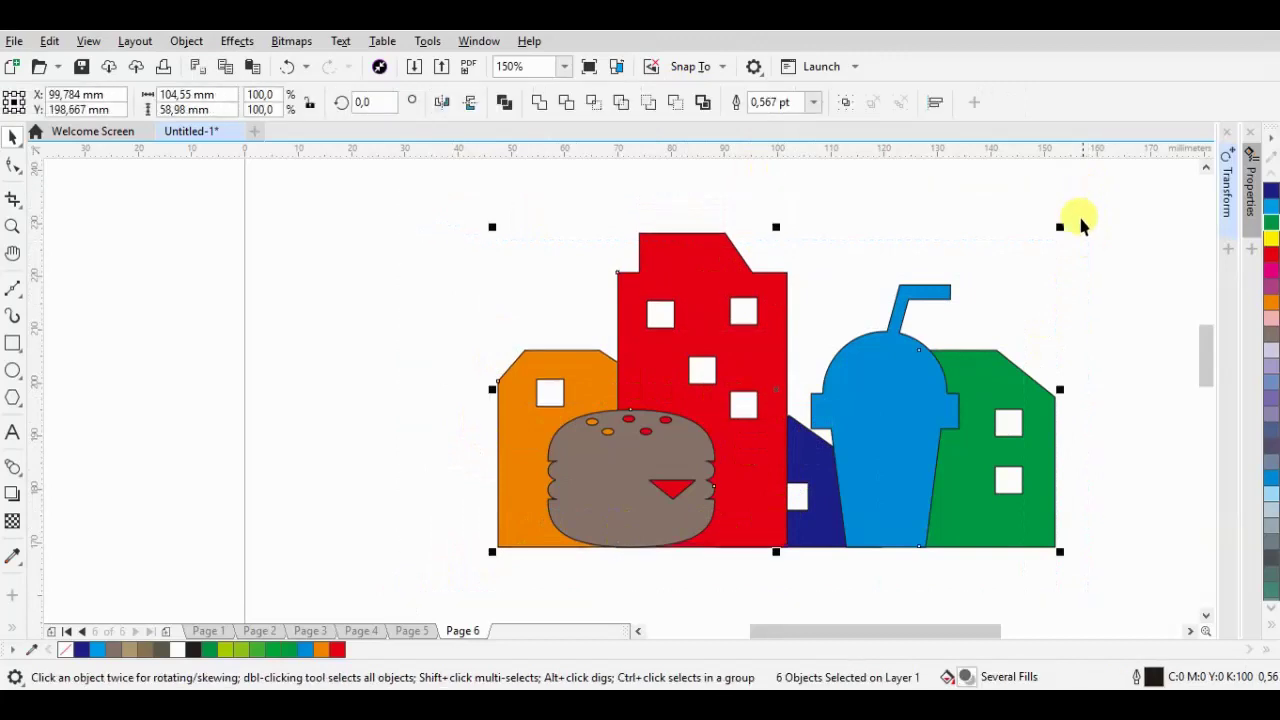
{"action": "left_click", "coordinate": [837, 217]}
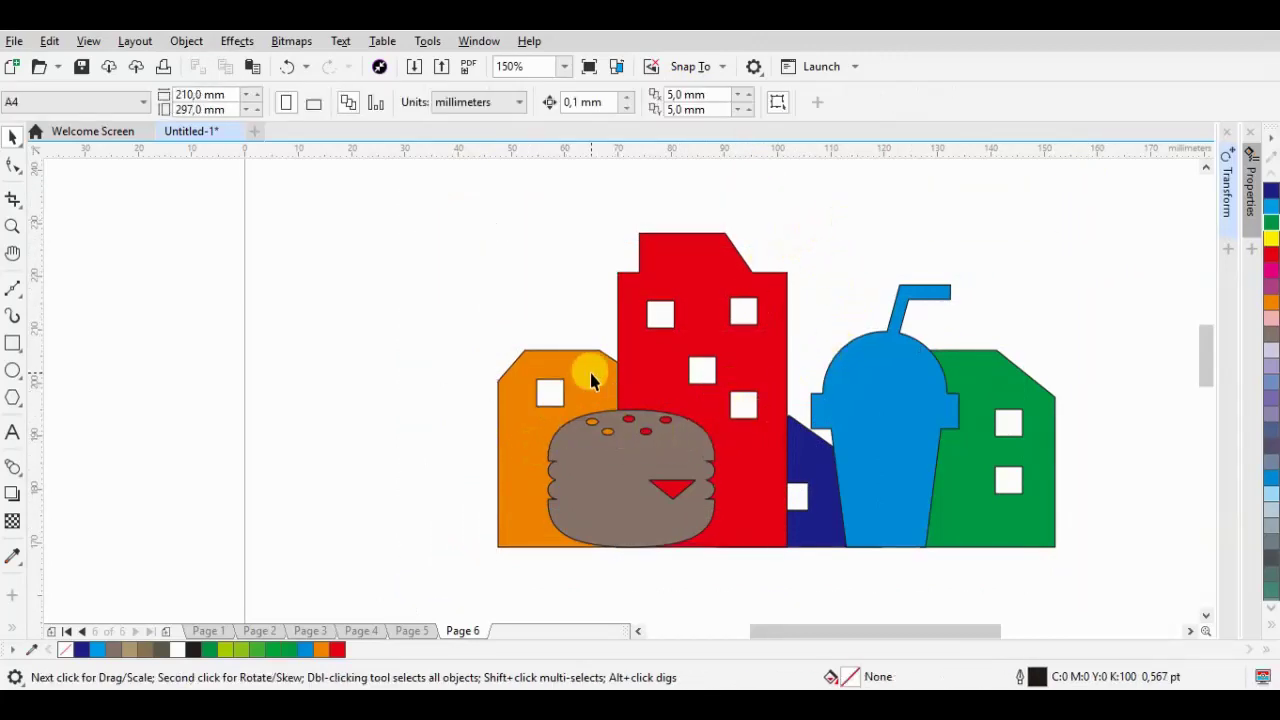
- Recolour the burger orange, the left building green and the tall tower magenta
{"action": "left_click", "coordinate": [737, 374]}
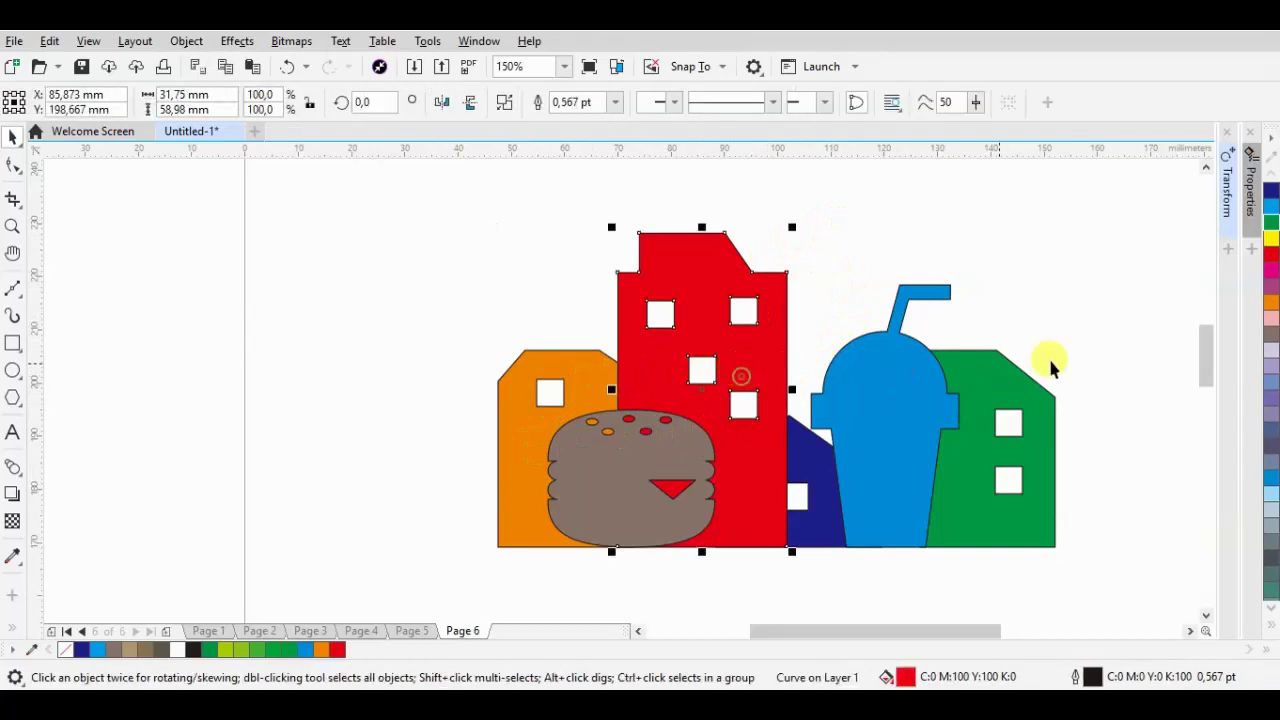
{"action": "left_click", "coordinate": [1271, 302]}
{"action": "left_click", "coordinate": [566, 436]}
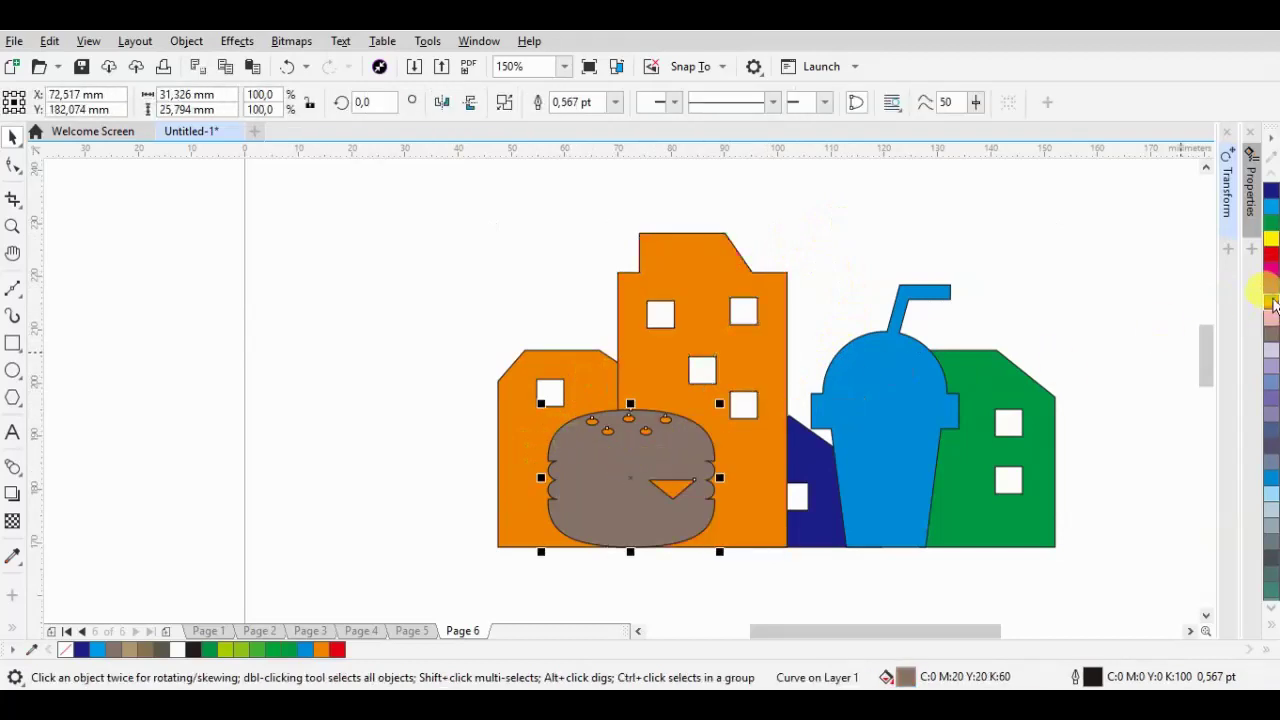
{"action": "left_click", "coordinate": [1271, 302]}
{"action": "left_click", "coordinate": [550, 368]}
{"action": "left_click", "coordinate": [1273, 233]}
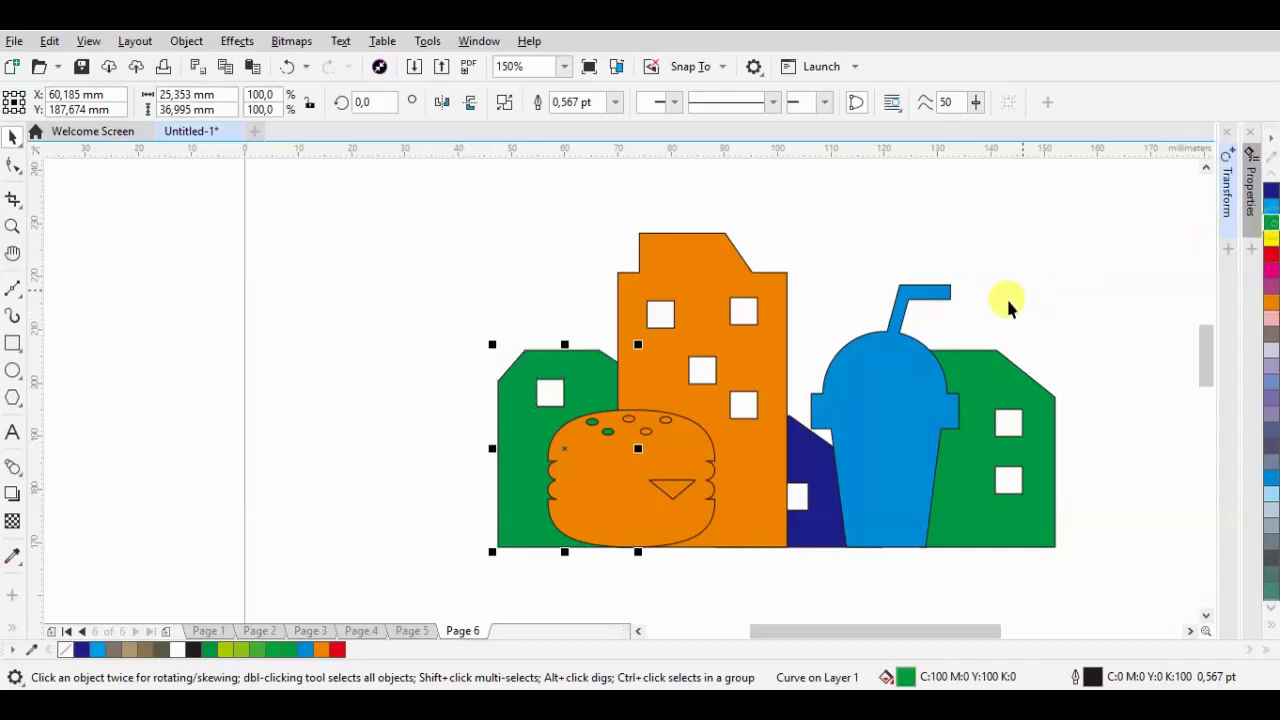
{"action": "left_click", "coordinate": [766, 398]}
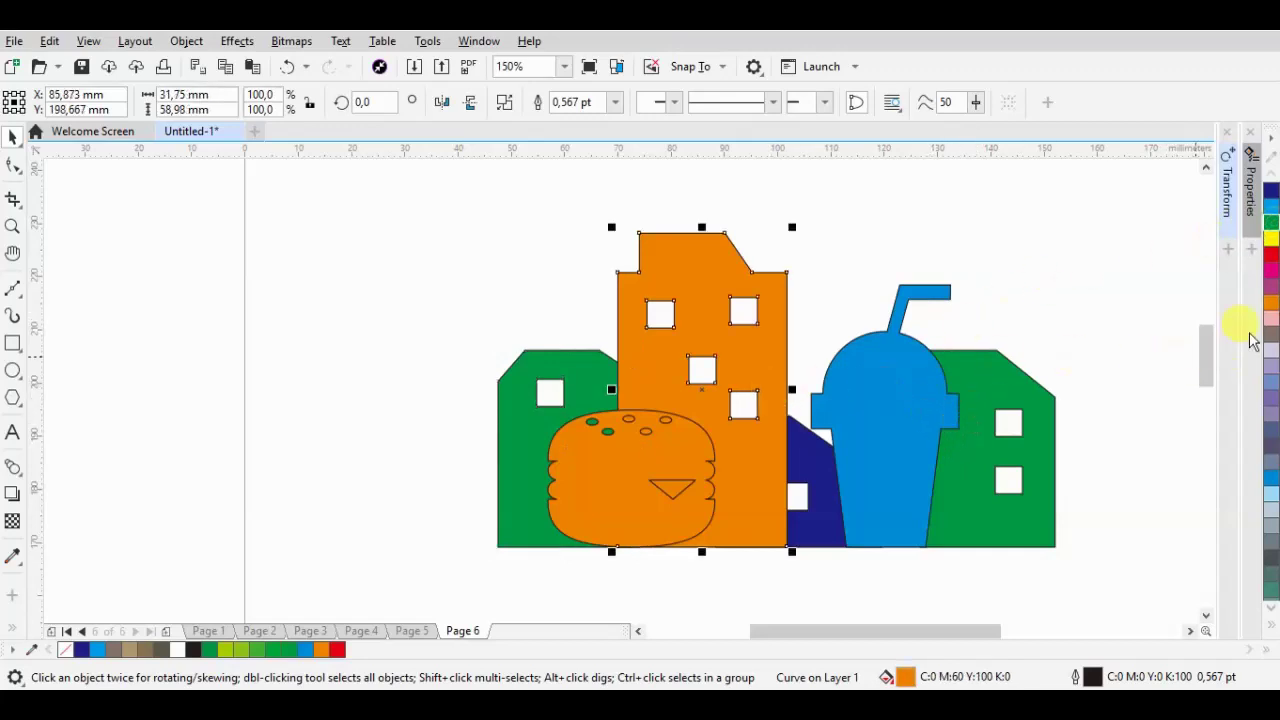
{"action": "left_click", "coordinate": [1271, 262]}
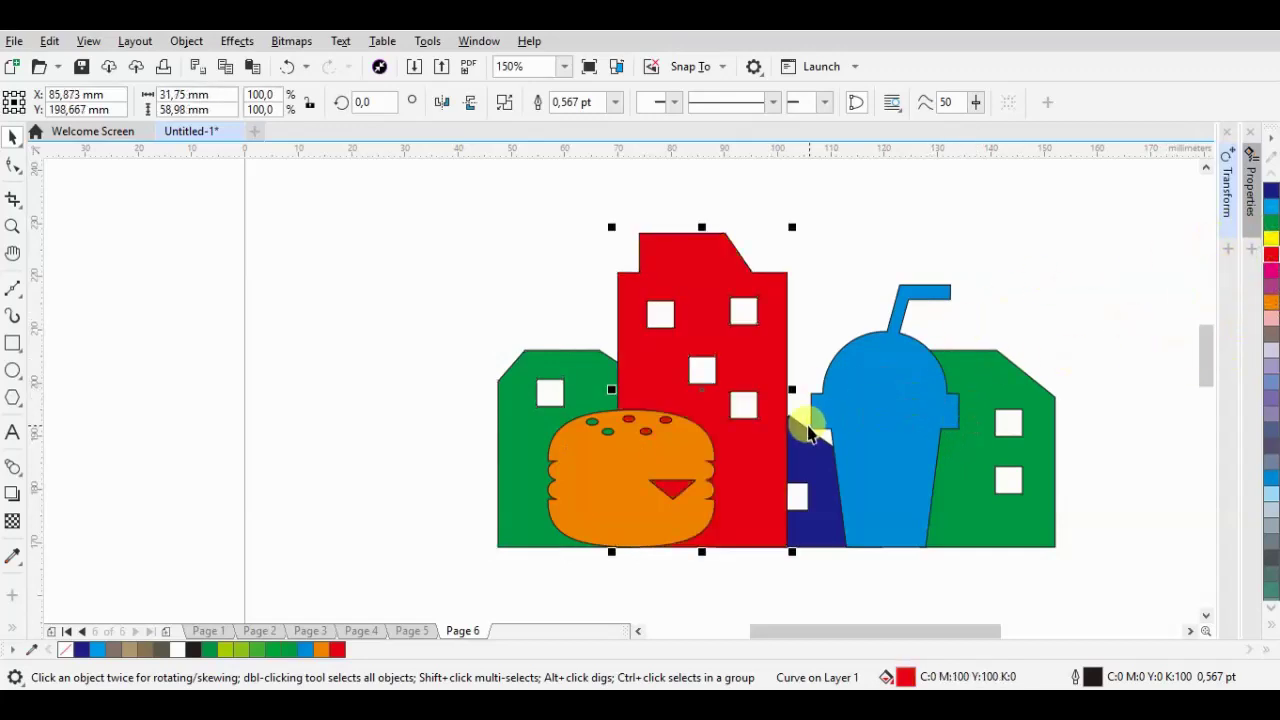
{"action": "left_click", "coordinate": [1274, 278]}
- Bring the dark-blue house to the front and resize the cup from its bottom edge
{"action": "left_click", "coordinate": [821, 465]}
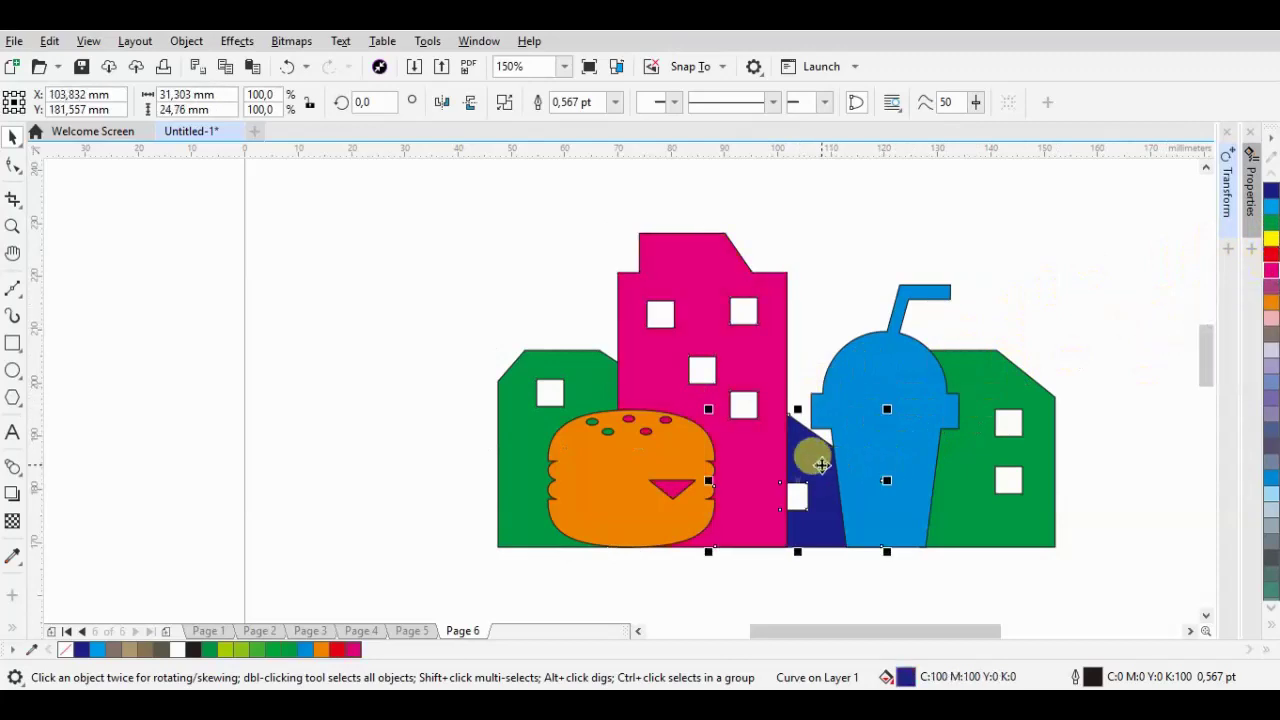
{"action": "key", "text": "ctrl+Home"}
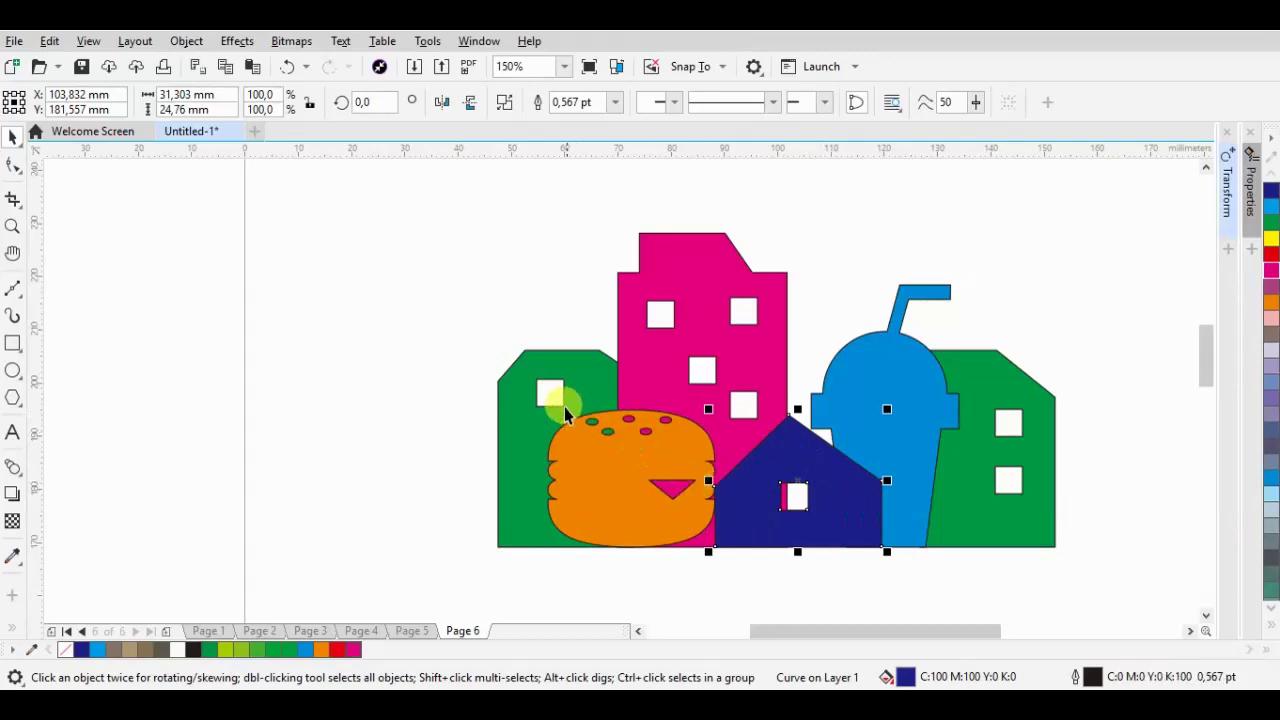
{"action": "left_click", "coordinate": [914, 378]}
{"action": "left_click_drag", "start_coordinate": [884, 551], "coordinate": [900, 550]}
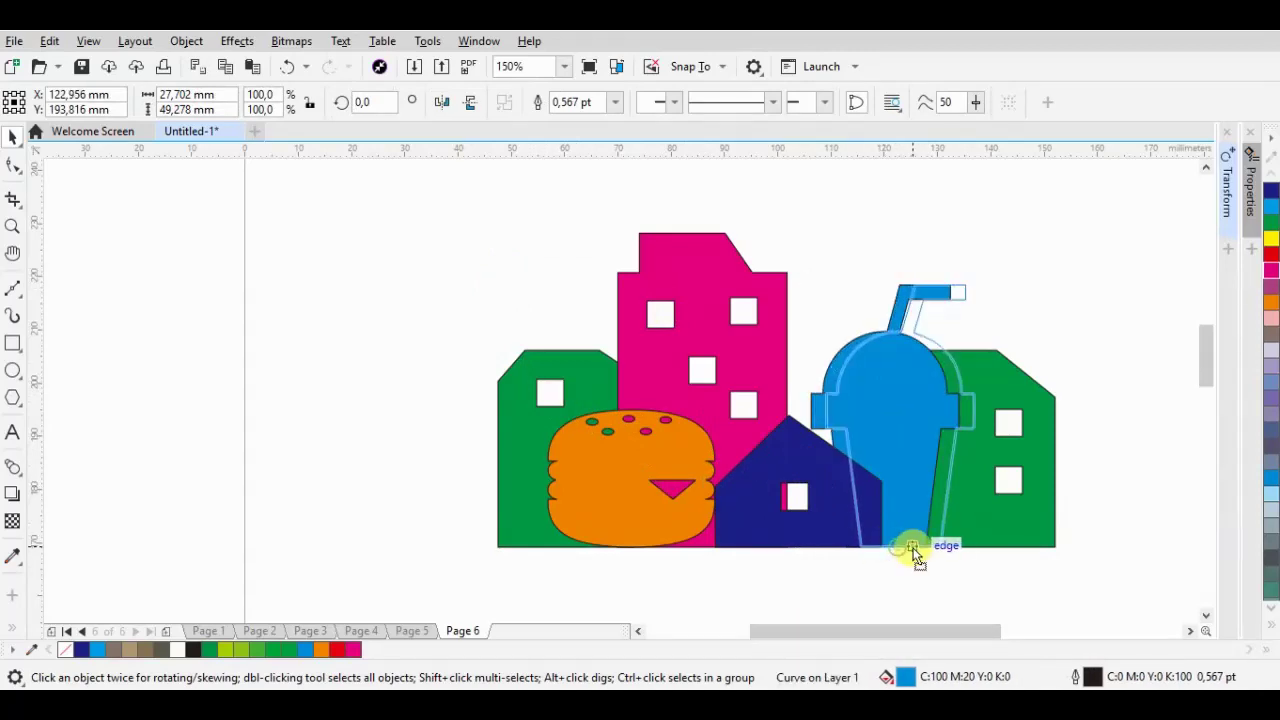
- Give all six skyline shapes a uniform 50% transparency
{"action": "left_click", "coordinate": [1049, 320]}
{"action": "scroll", "coordinate": [687, 353], "scroll_direction": "down", "scroll_amount": 2}
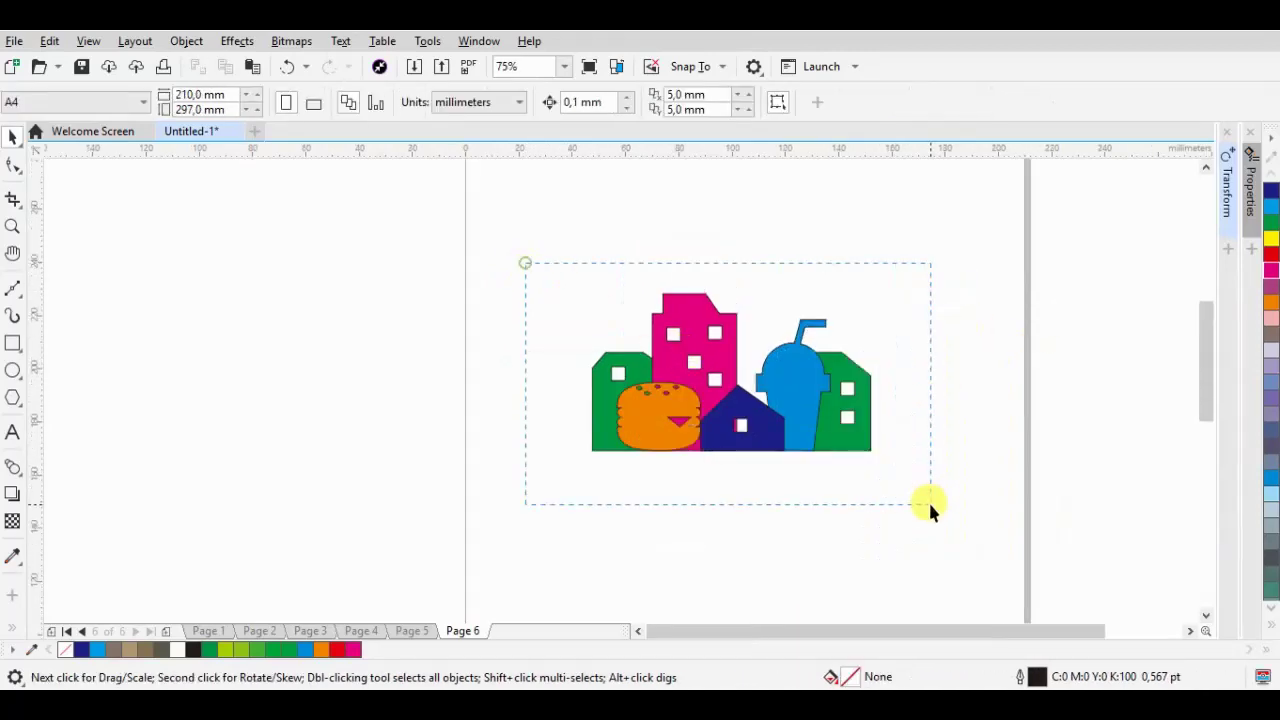
{"action": "left_click_drag", "start_coordinate": [929, 505], "coordinate": [929, 505]}
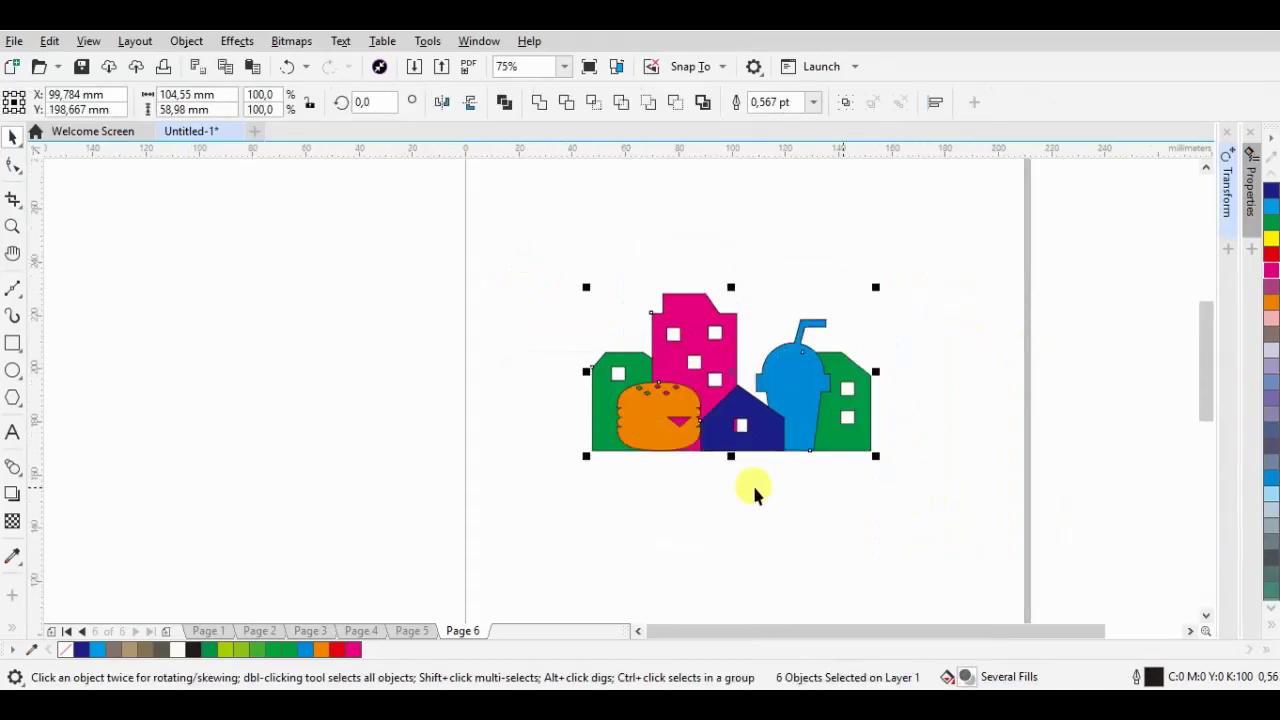
{"action": "left_click", "coordinate": [12, 521]}
{"action": "left_click", "coordinate": [42, 101]}
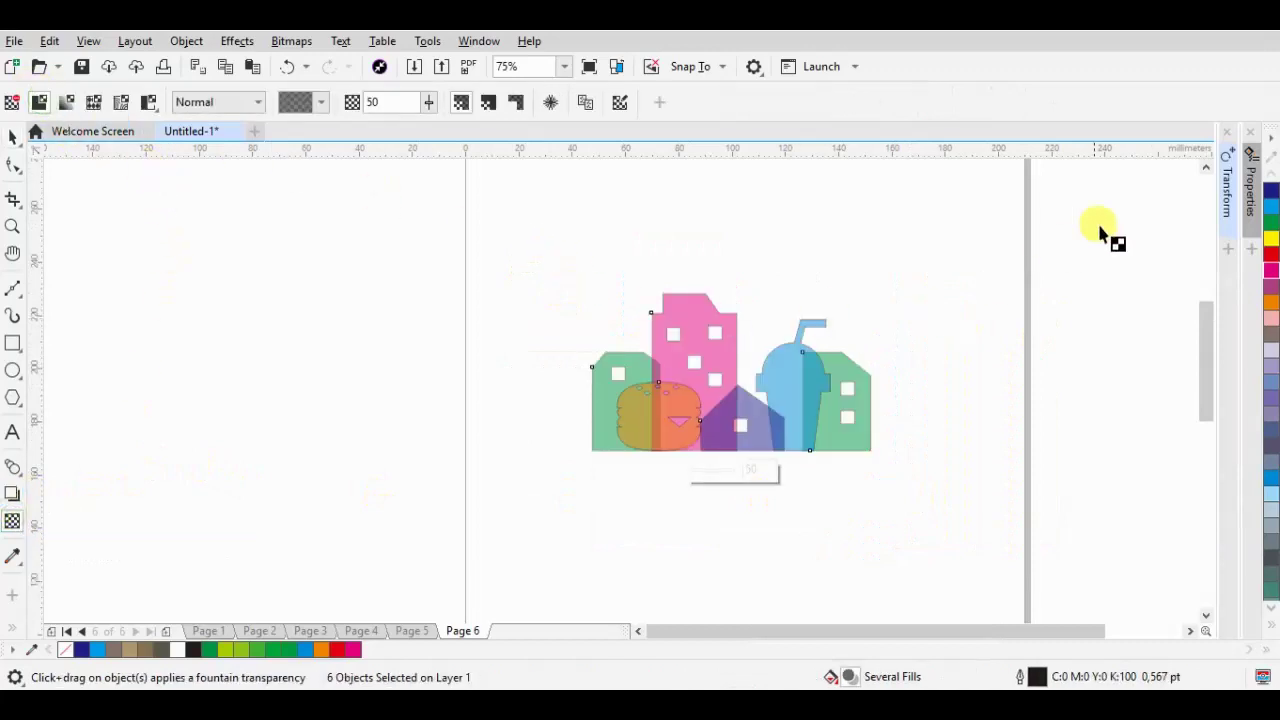
- Remove the outlines from the six skyline shapes with the No Color swatch
{"action": "left_click", "coordinate": [1272, 630]}
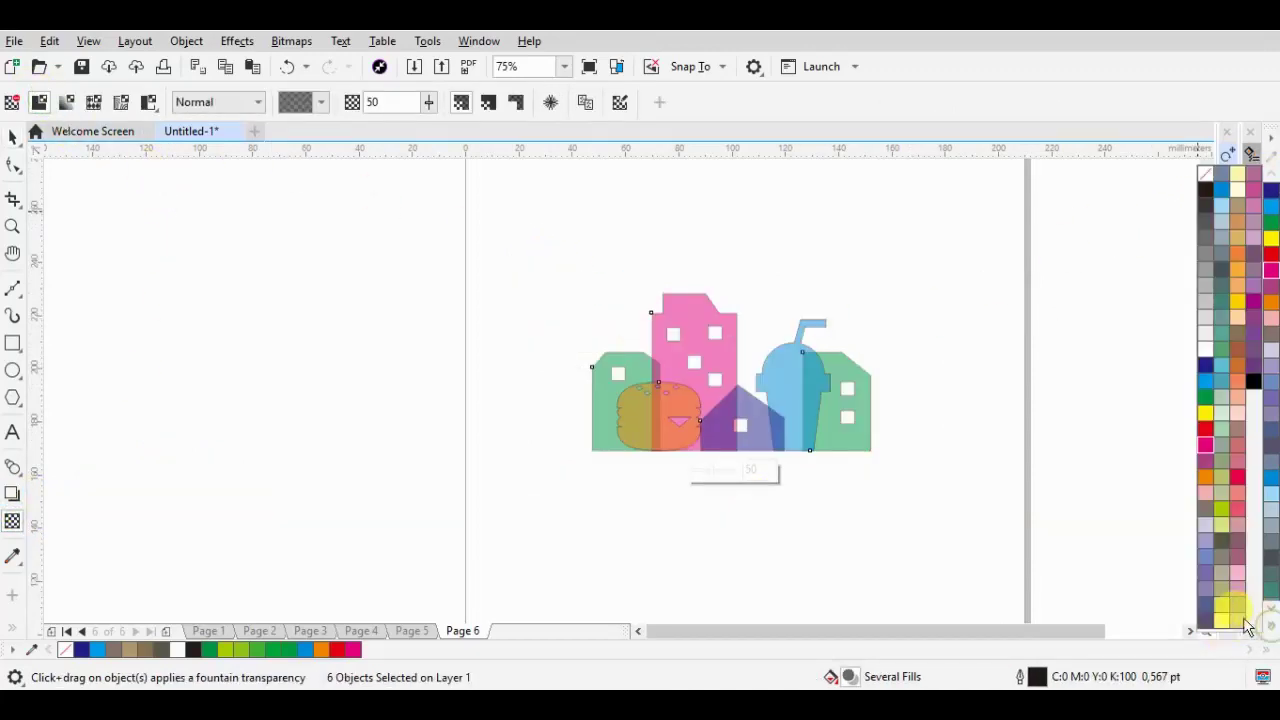
{"action": "right_click", "coordinate": [1207, 178]}
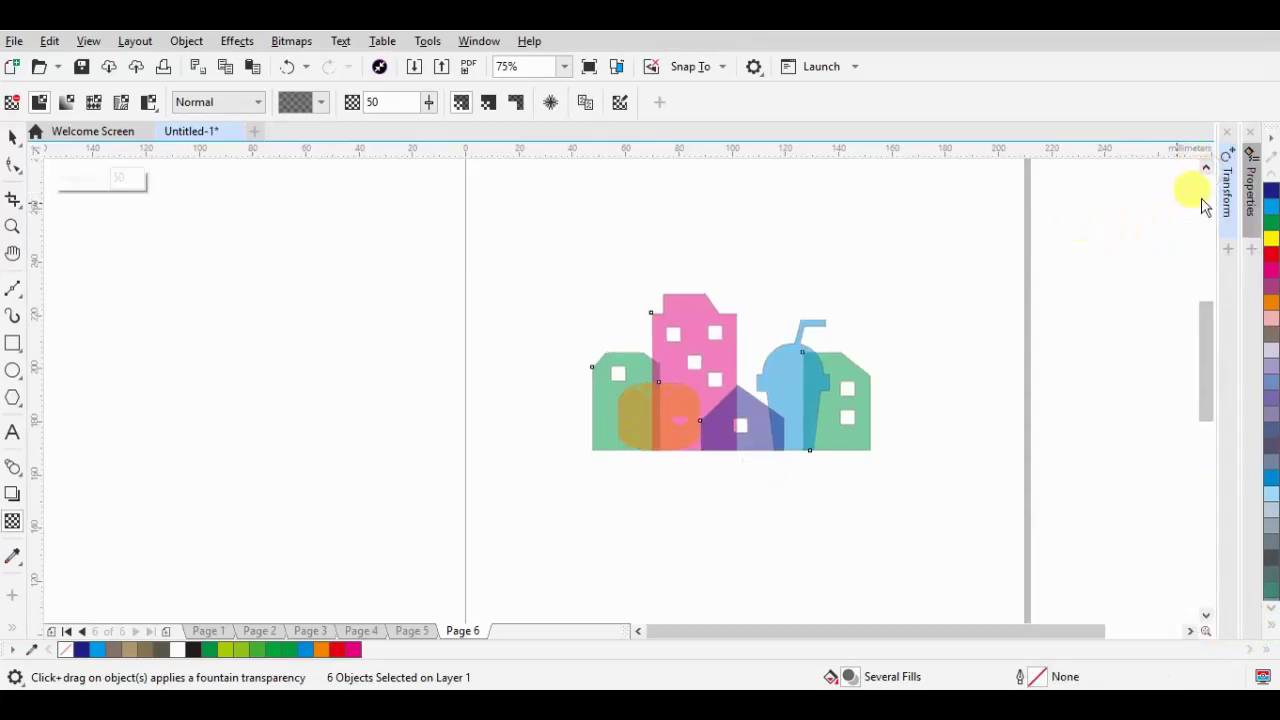
{"action": "left_click", "coordinate": [12, 136]}
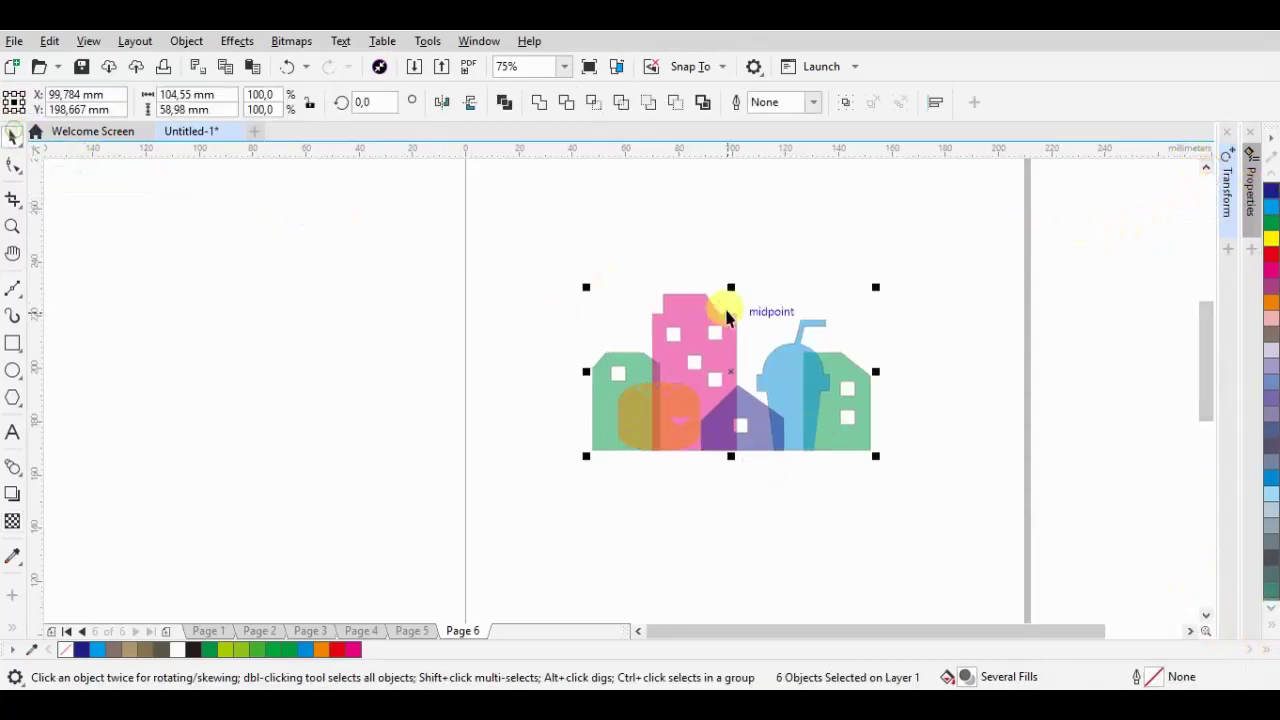
- Enlarge the left building to about 118% and shift it slightly right
{"action": "scroll", "coordinate": [785, 350], "scroll_direction": "up", "scroll_amount": 1}
{"action": "left_click", "coordinate": [699, 308]}
{"action": "left_click", "coordinate": [486, 390]}
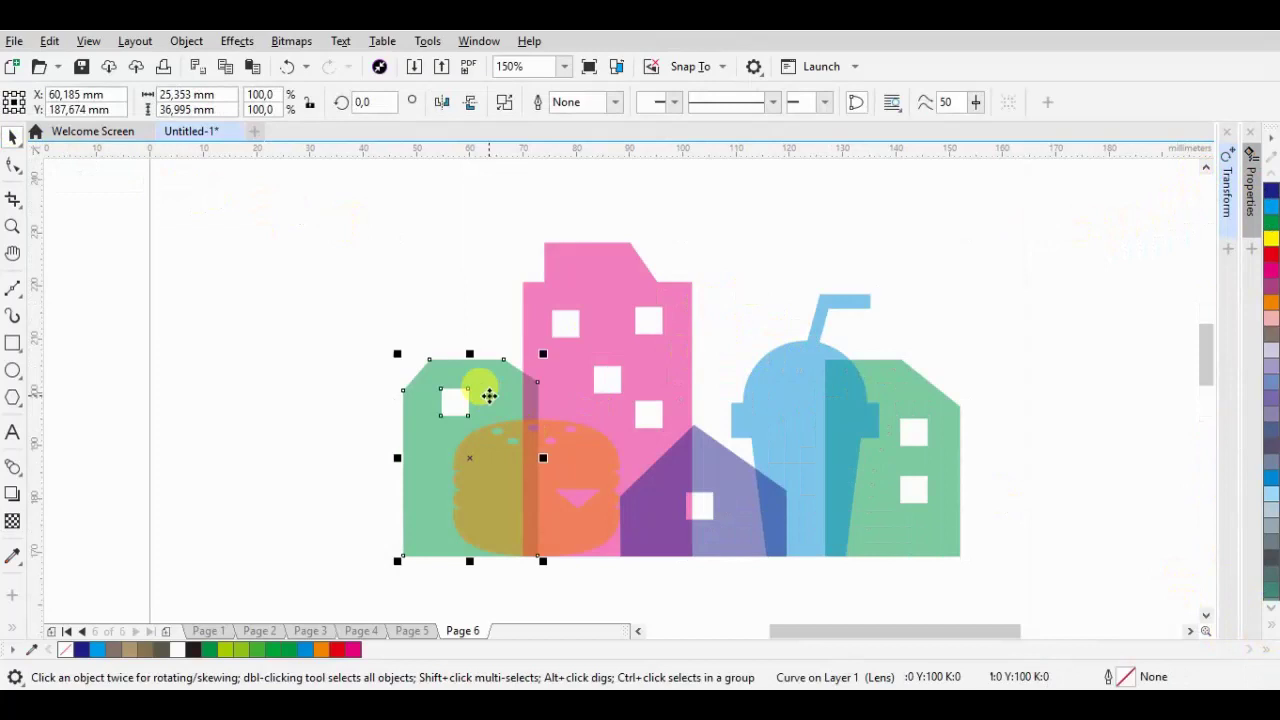
{"action": "left_click_drag", "start_coordinate": [543, 355], "coordinate": [567, 320]}
{"action": "left_click_drag", "start_coordinate": [518, 562], "coordinate": [536, 555]}
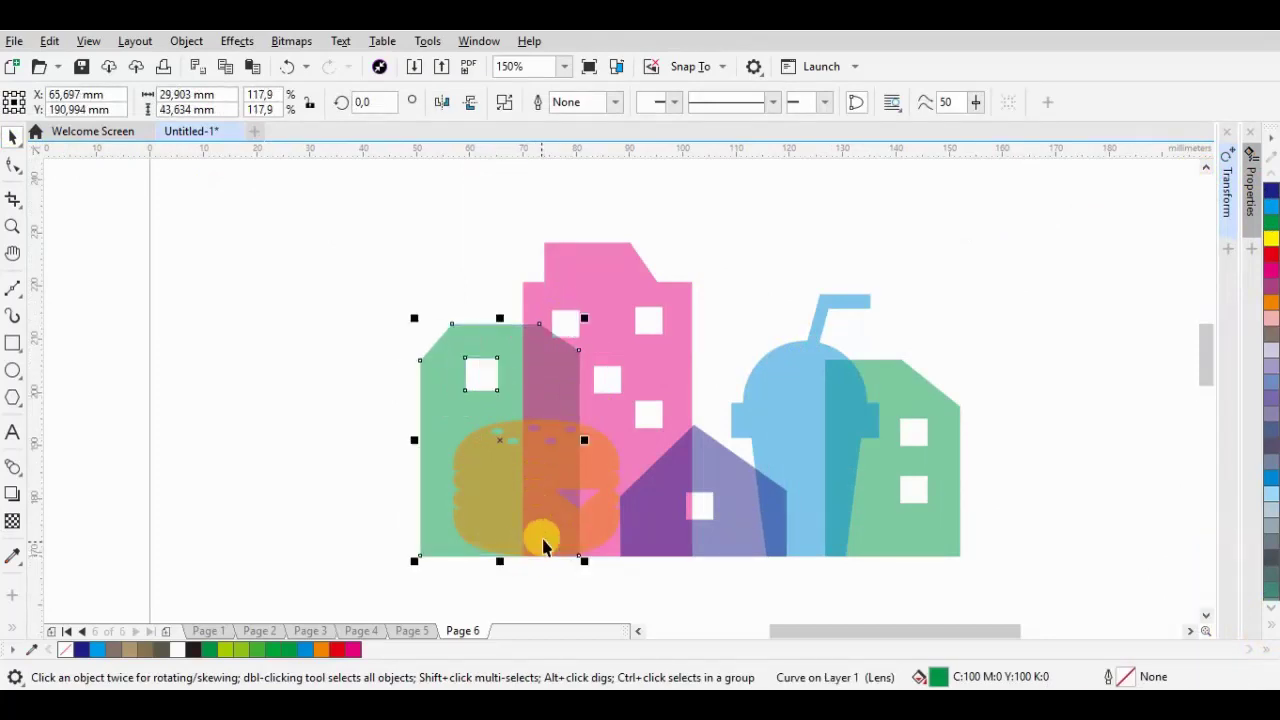
- Recolour the burger green and the left building orange
{"action": "left_click", "coordinate": [594, 457]}
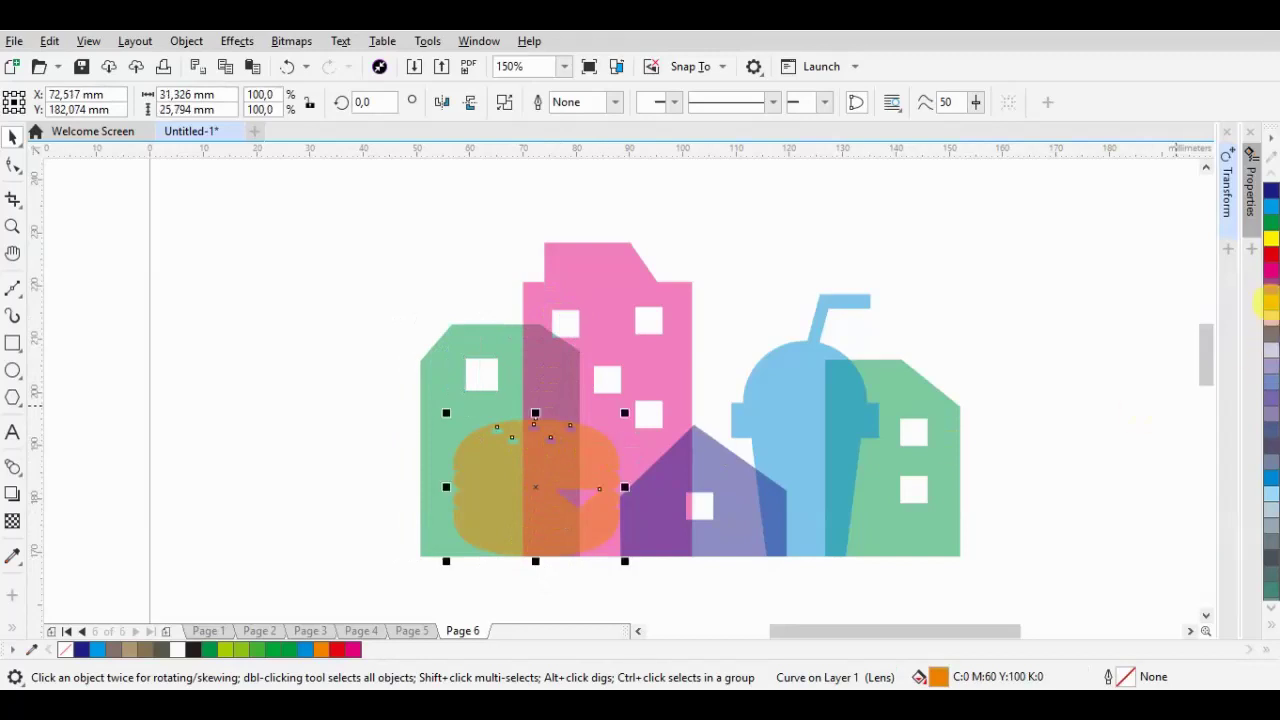
{"action": "left_click", "coordinate": [1271, 238]}
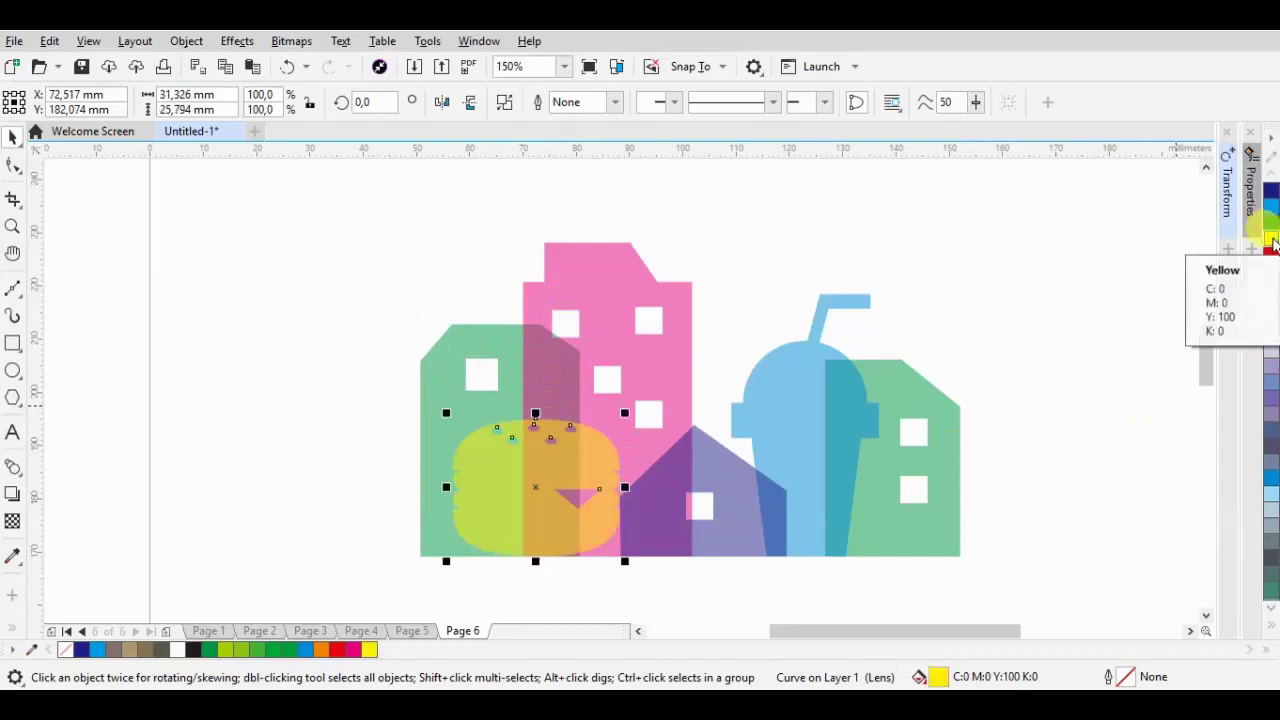
{"action": "left_click", "coordinate": [1271, 255]}
{"action": "left_click", "coordinate": [1271, 222]}
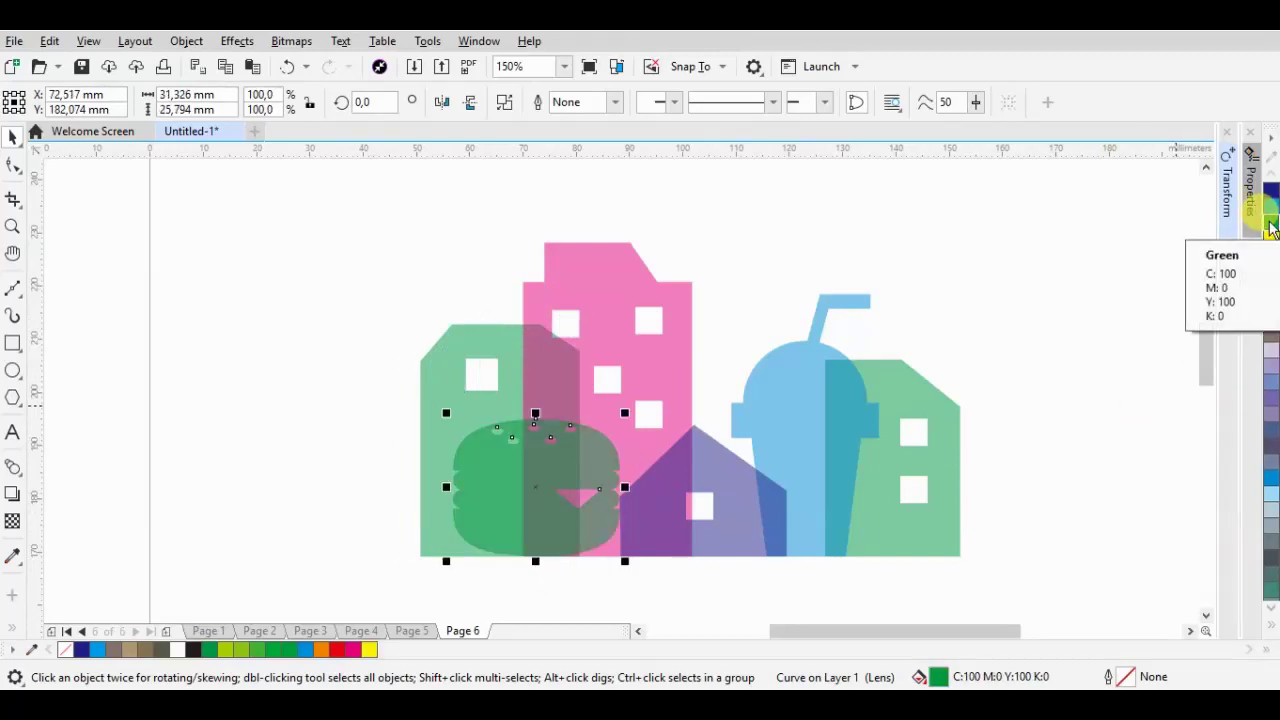
{"action": "left_click", "coordinate": [443, 371]}
{"action": "left_click", "coordinate": [1271, 300]}
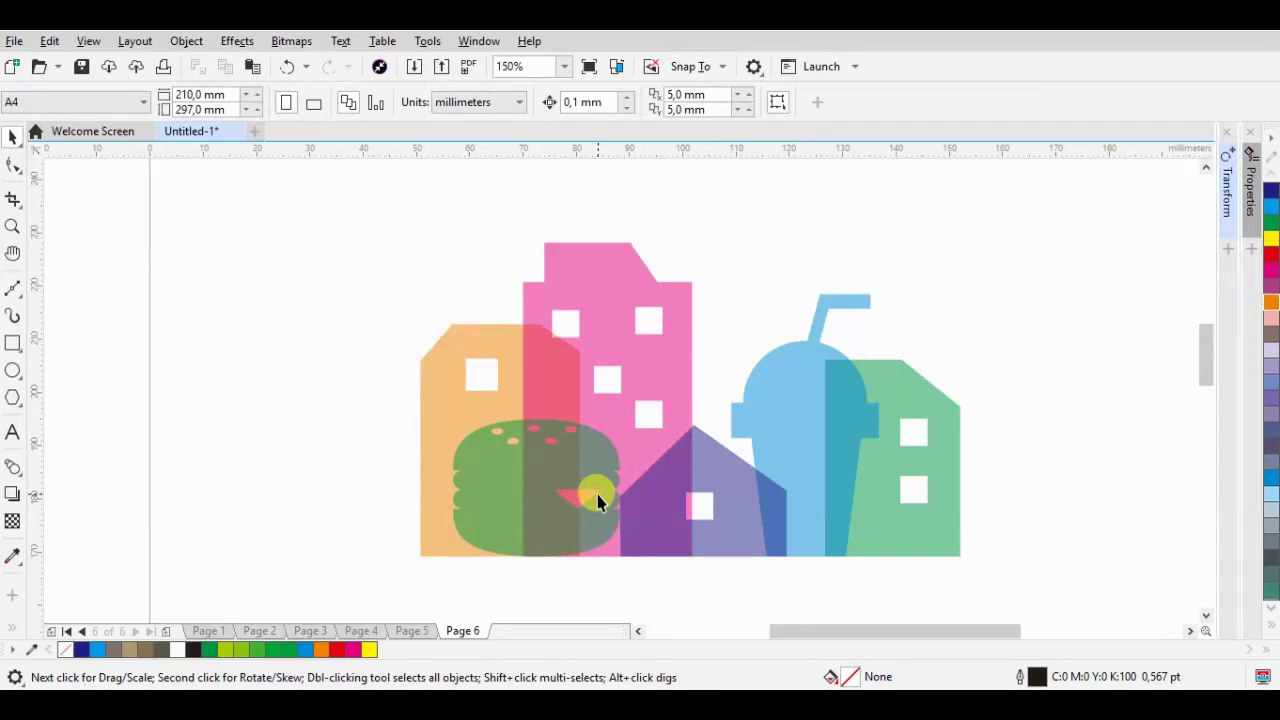
- Move the blue cup and the right green building further left so they overlap
{"action": "left_click", "coordinate": [705, 467]}
{"action": "left_click", "coordinate": [820, 366]}
{"action": "left_click_drag", "start_coordinate": [826, 560], "coordinate": [806, 566]}
{"action": "left_click", "coordinate": [905, 500]}
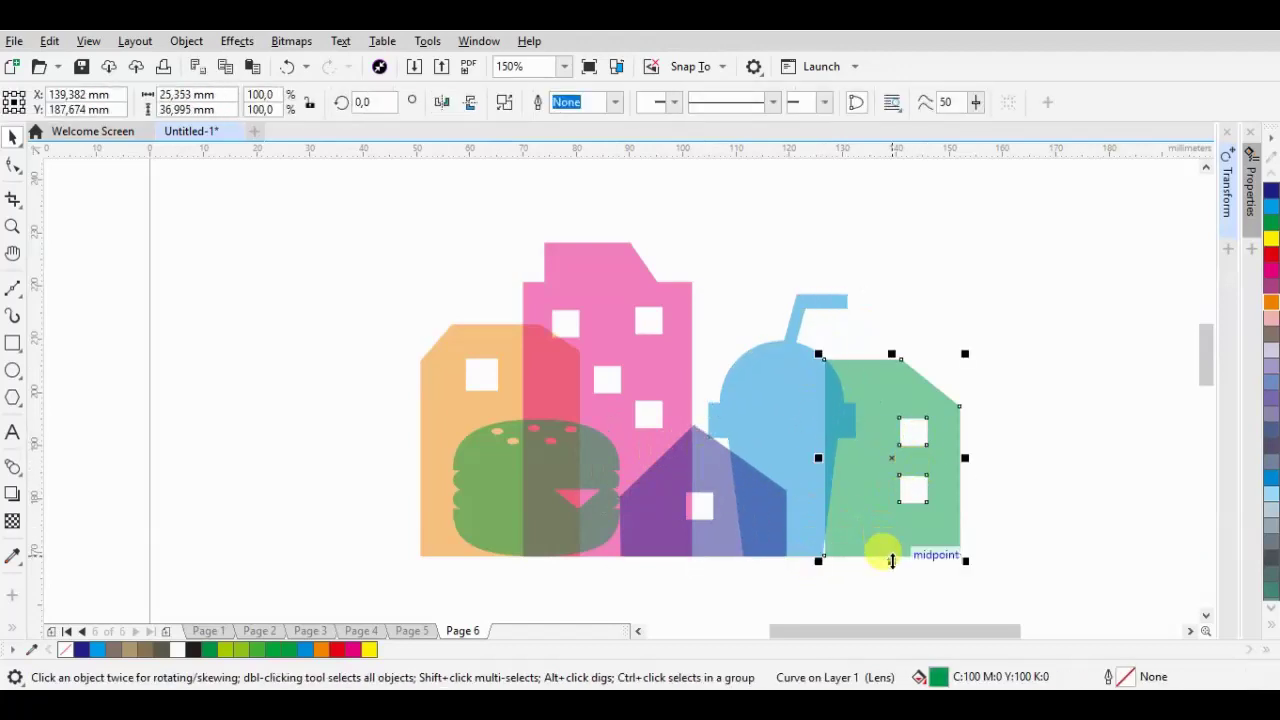
{"action": "left_click_drag", "start_coordinate": [893, 566], "coordinate": [865, 558]}
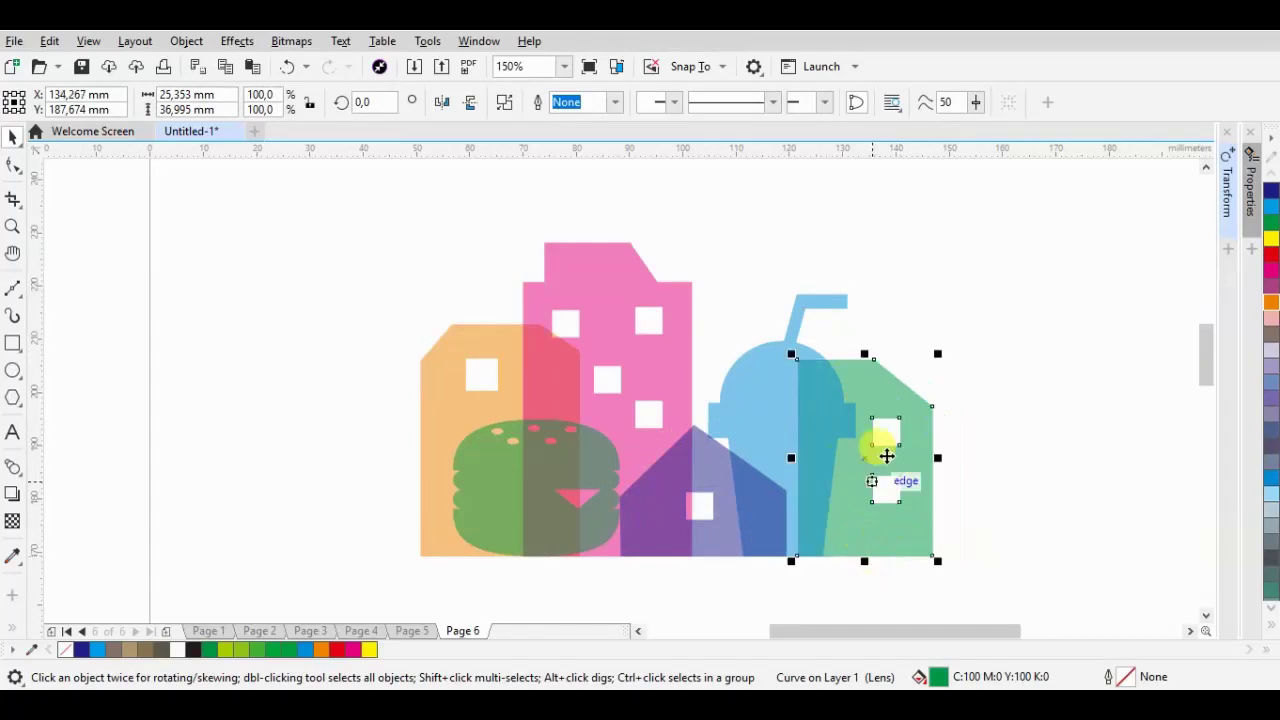
{"action": "left_click", "coordinate": [968, 298]}
{"action": "scroll", "coordinate": [601, 332], "scroll_direction": "down", "scroll_amount": 1}
{"action": "scroll", "coordinate": [623, 429], "scroll_direction": "up", "scroll_amount": 1}
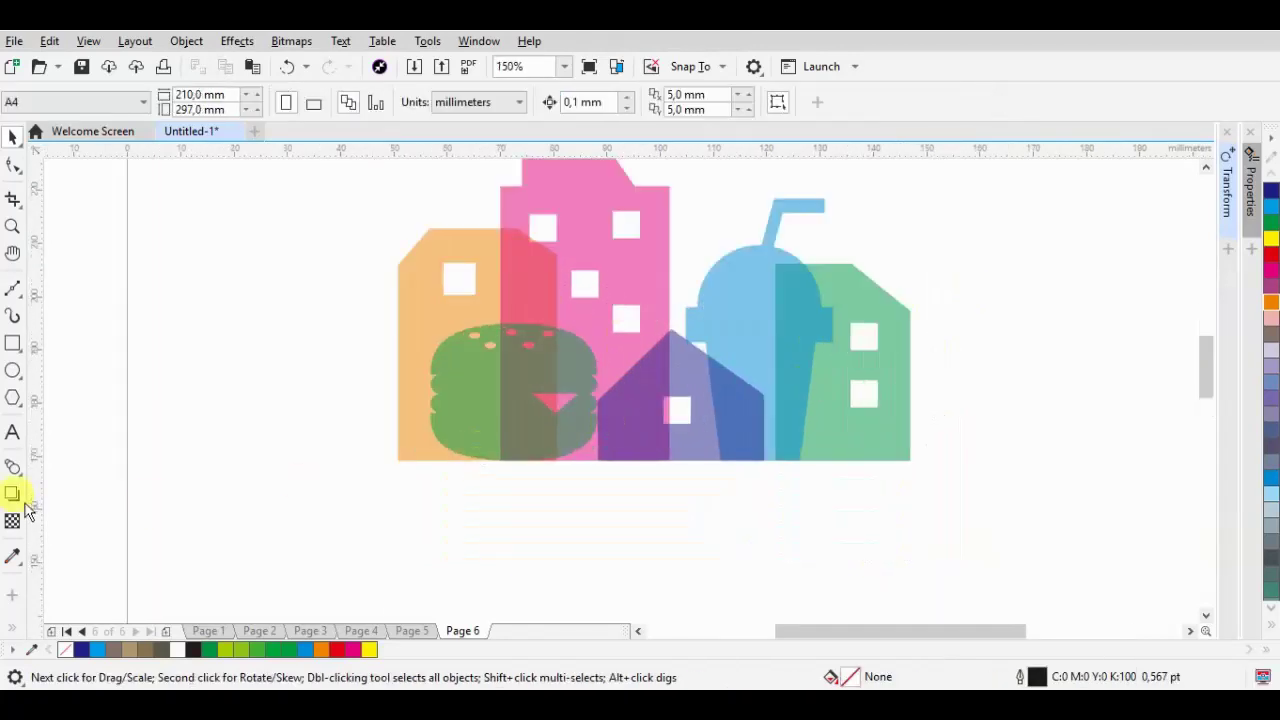
- Set the FOOD FESTIVAL text below the skyline in Nexa Heavy and enlarge it
{"action": "left_click", "coordinate": [432, 510]}
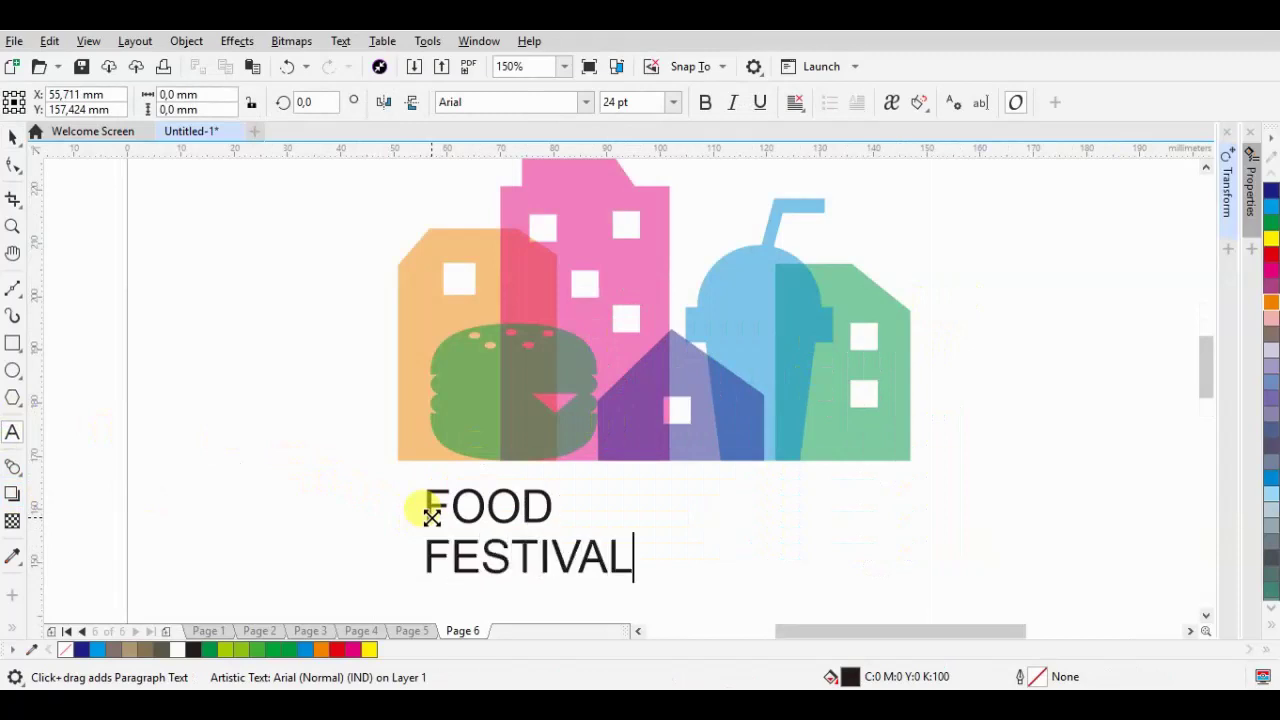
{"action": "key", "text": "ctrl+a"}
{"action": "left_click", "coordinate": [585, 102]}
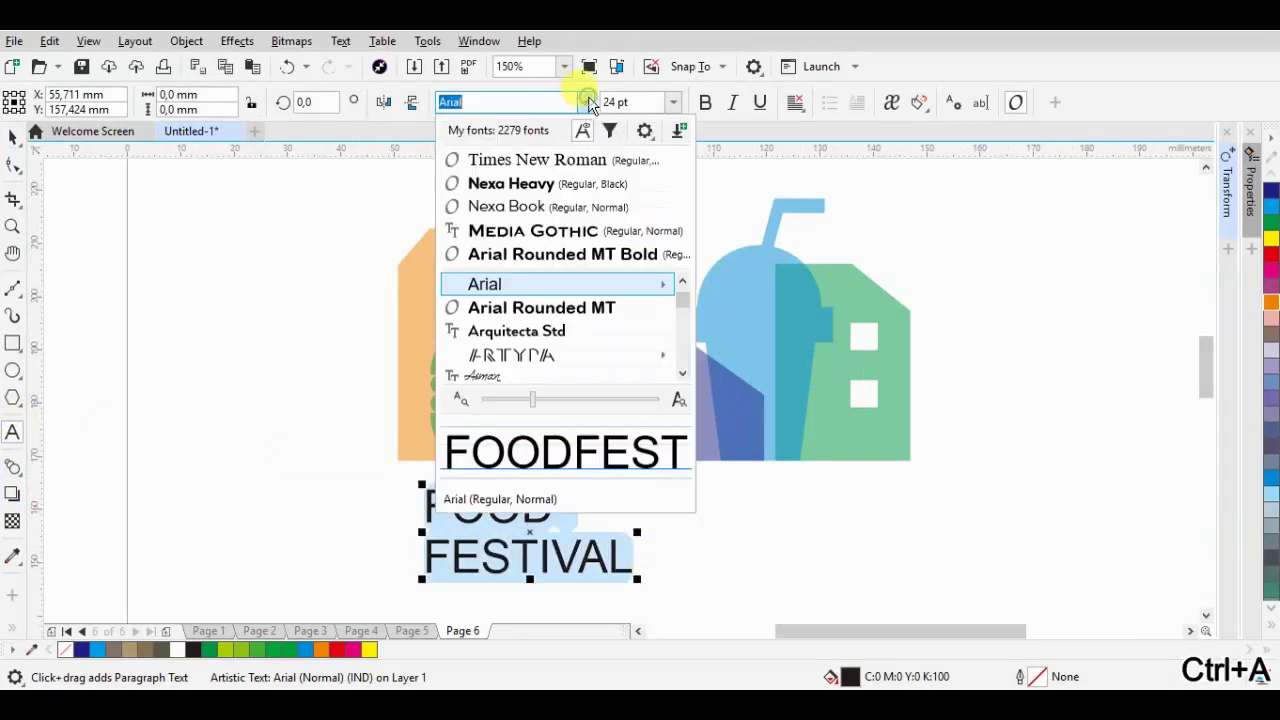
{"action": "left_click", "coordinate": [580, 181]}
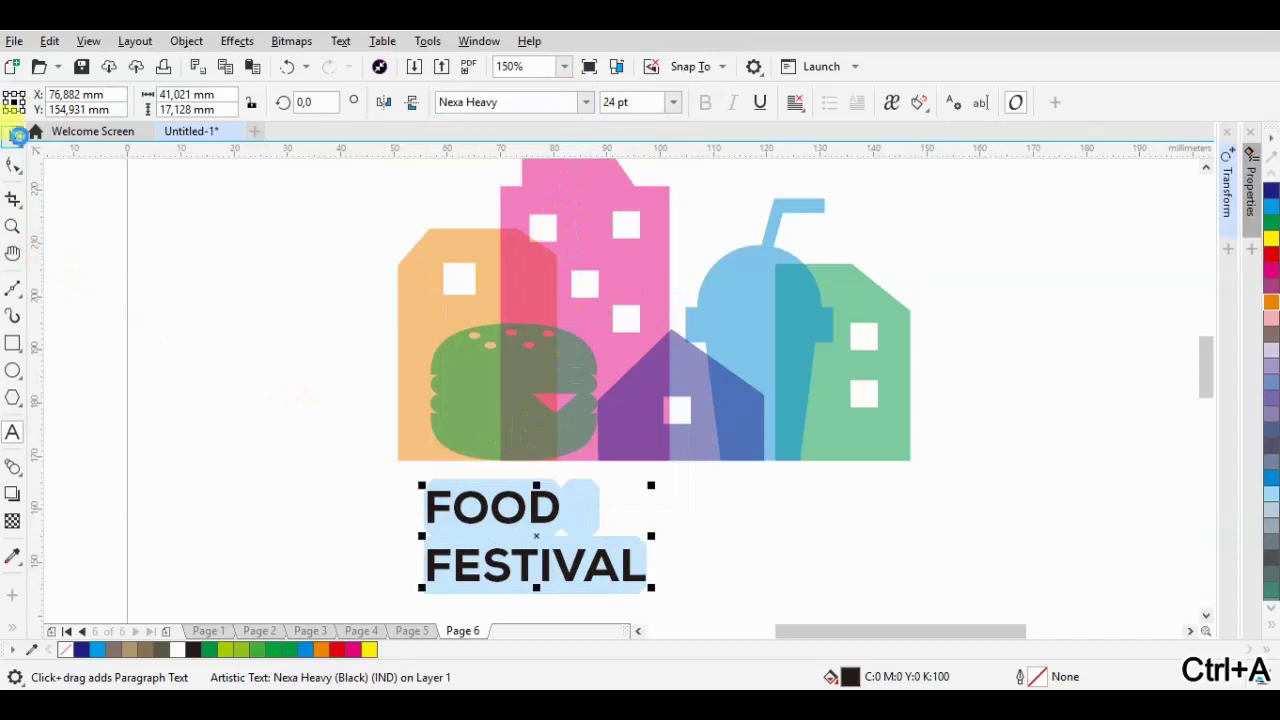
{"action": "left_click", "coordinate": [13, 137]}
{"action": "scroll", "coordinate": [490, 360], "scroll_direction": "down", "scroll_amount": 2}
{"action": "left_click_drag", "start_coordinate": [556, 458], "coordinate": [686, 497]}
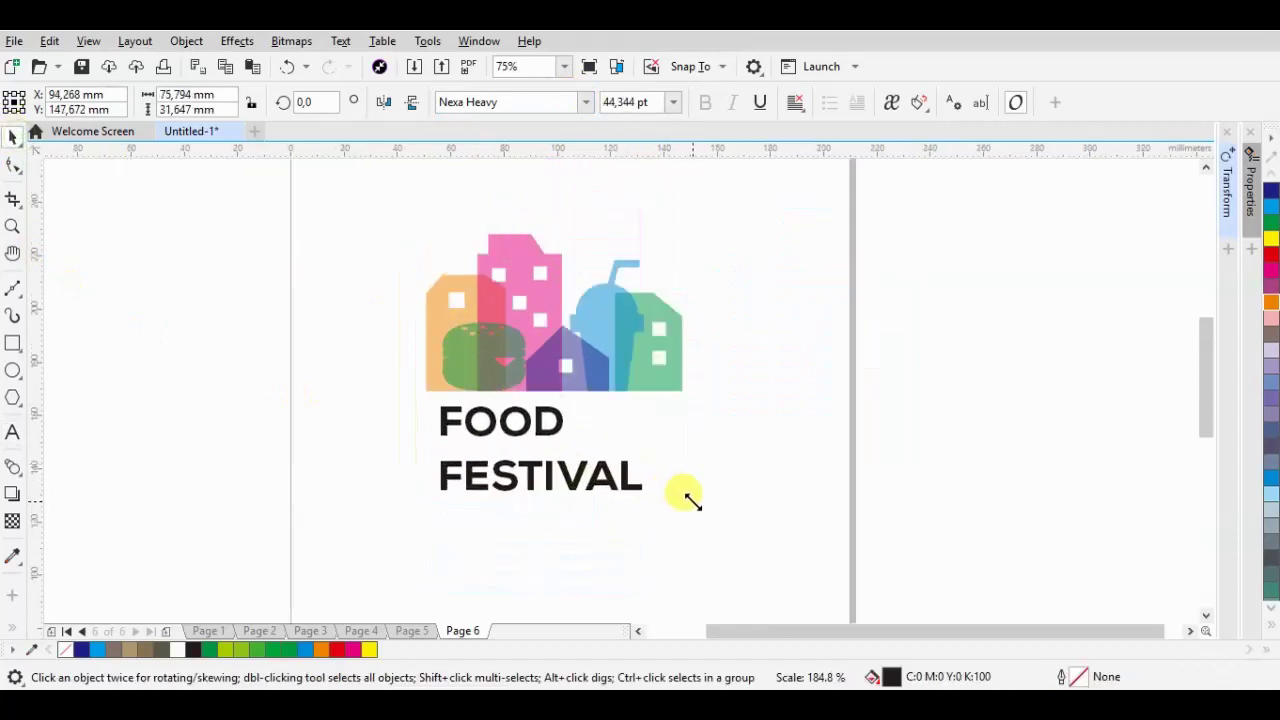
{"action": "scroll", "coordinate": [571, 451], "scroll_direction": "up", "scroll_amount": 2}
- Insert JUNK before FOOD, set the title in Arial Black, and break it apart
{"action": "double_click", "coordinate": [357, 414]}
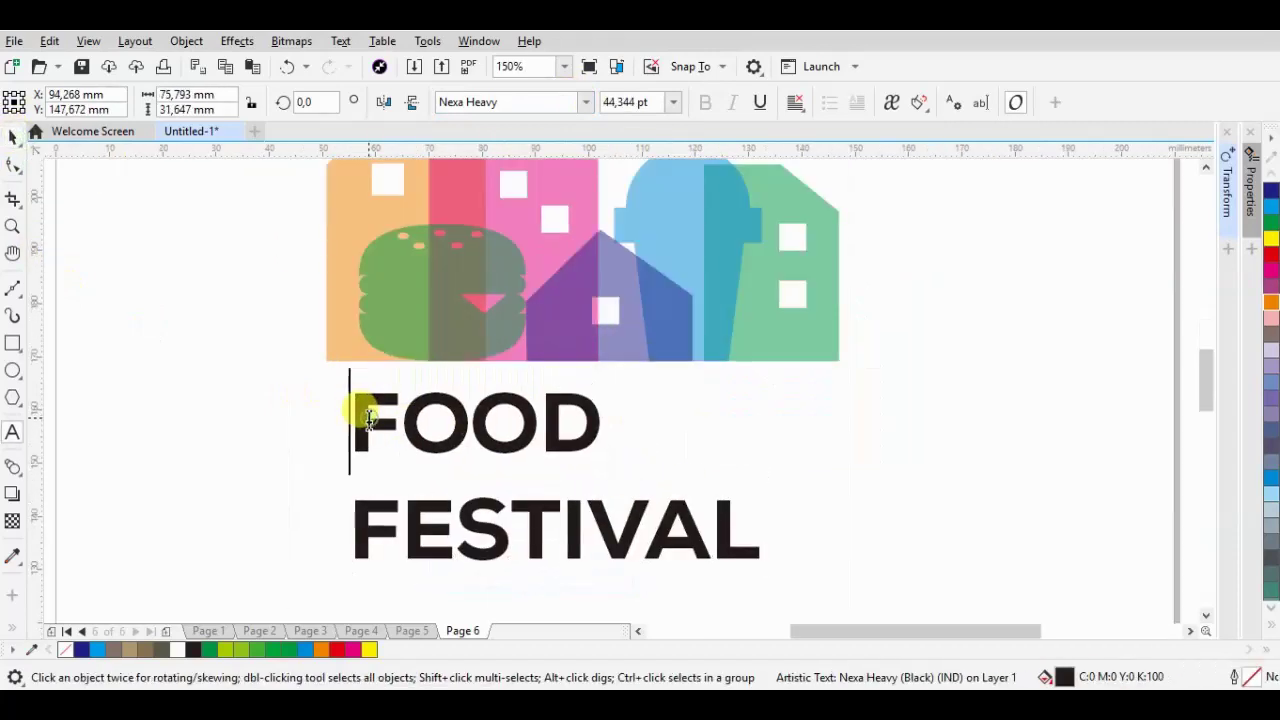
{"action": "type", "text": "JUNK"}
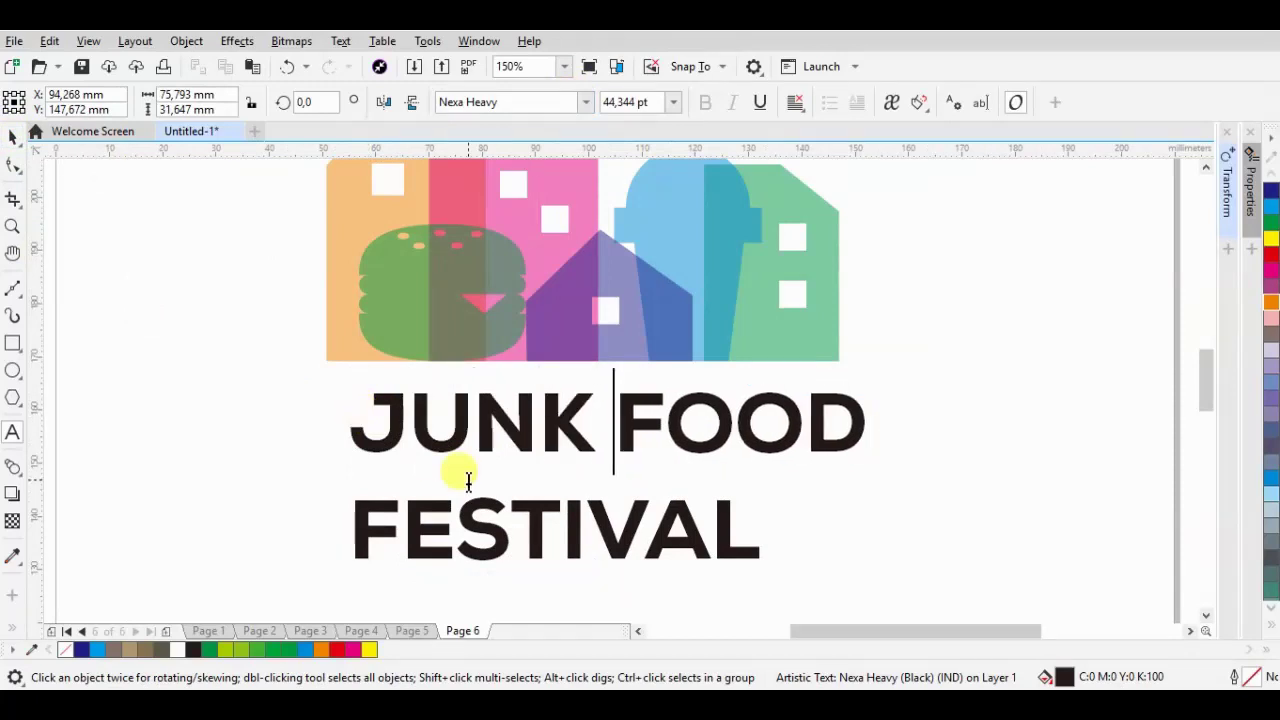
{"action": "left_click", "coordinate": [13, 138]}
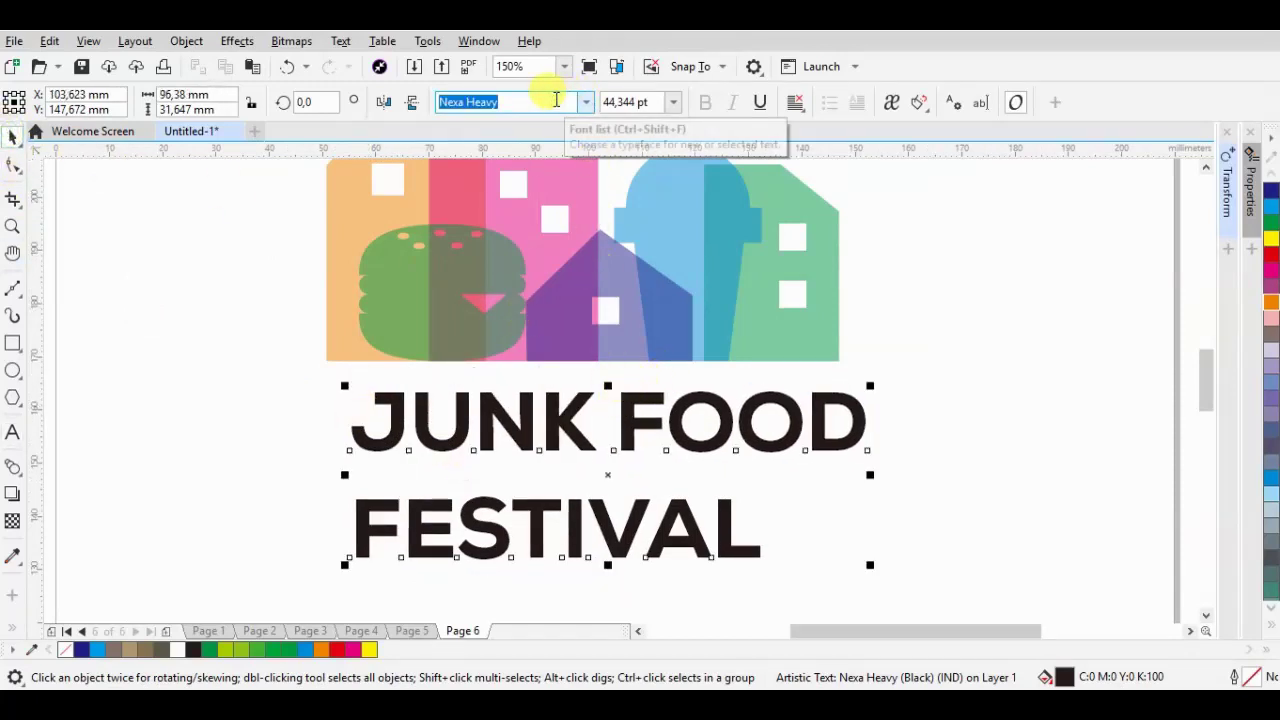
{"action": "type", "text": "Arial"}
{"action": "key", "text": "Return"}
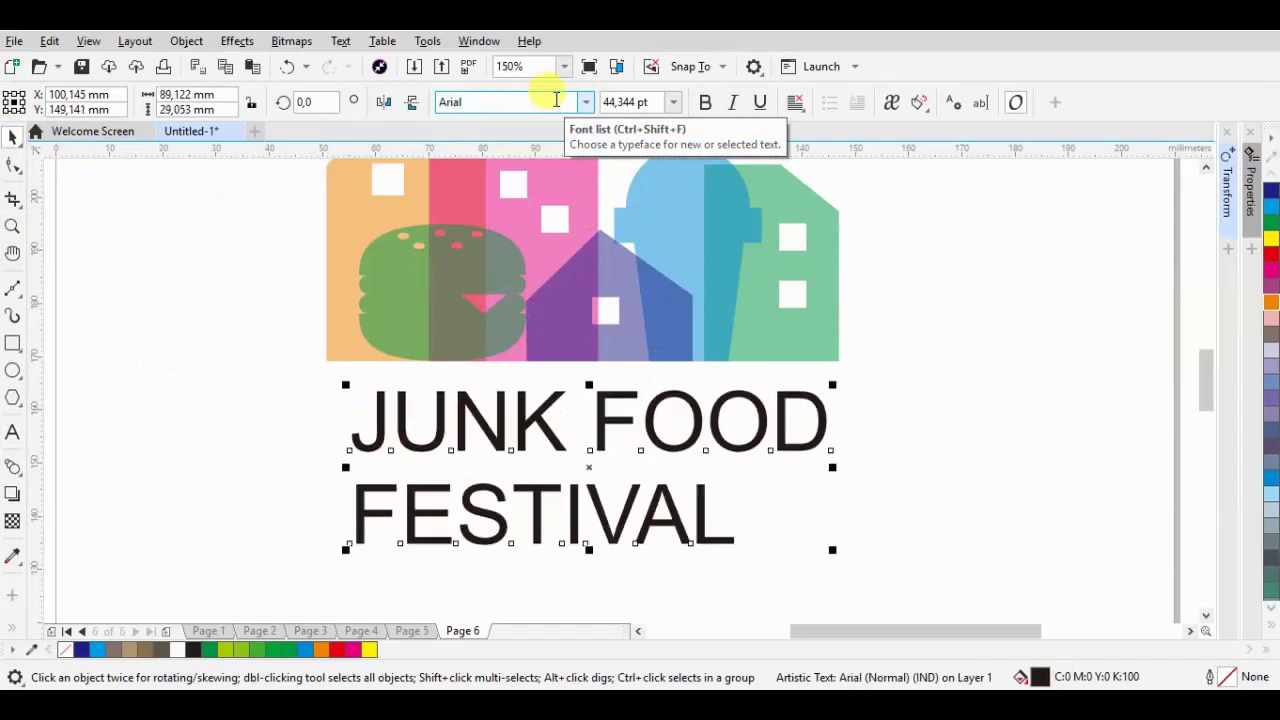
{"action": "left_click", "coordinate": [586, 103]}
{"action": "mouse_move", "coordinate": [560, 284]}
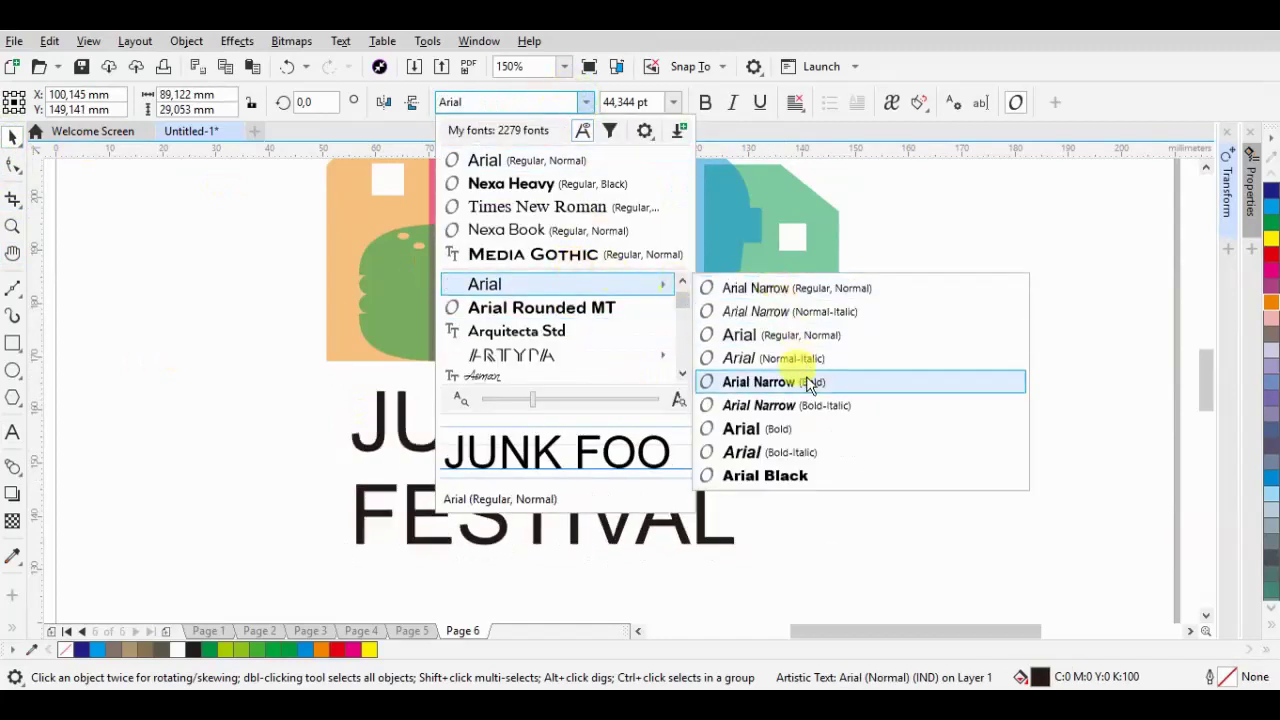
{"action": "left_click", "coordinate": [810, 477]}
{"action": "scroll", "coordinate": [800, 457], "scroll_direction": "down", "scroll_amount": 2}
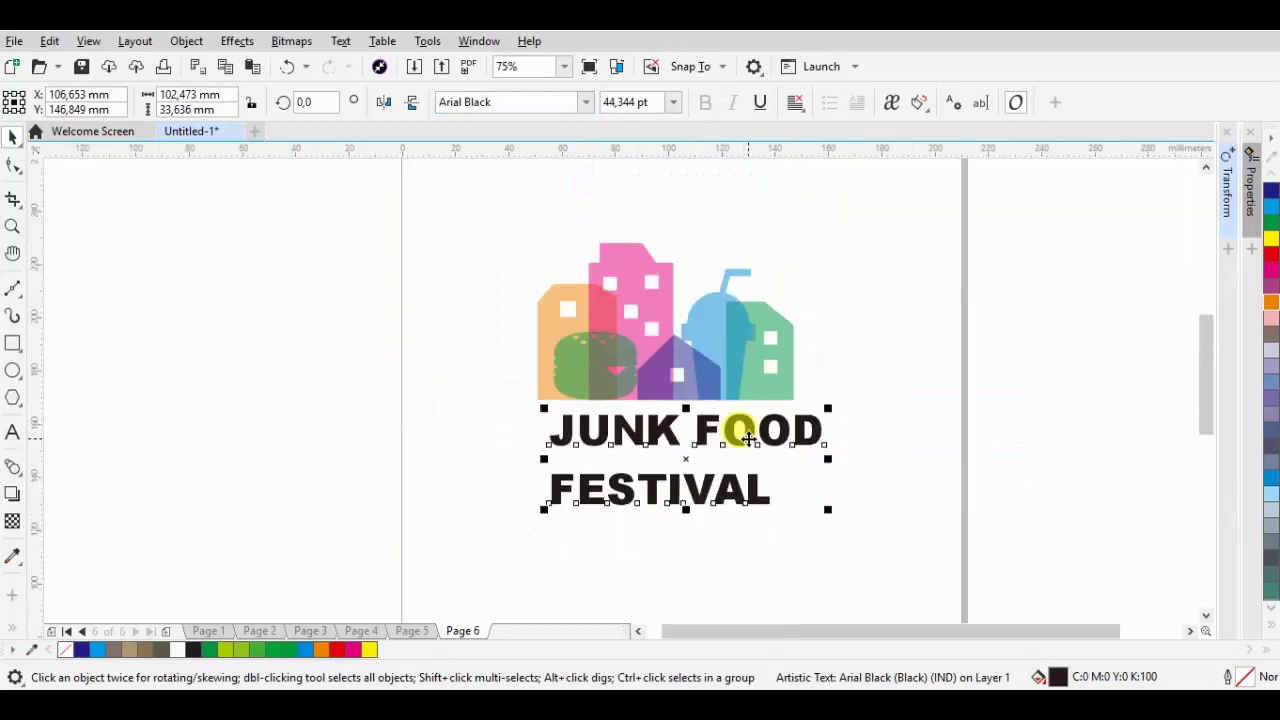
{"action": "scroll", "coordinate": [767, 476], "scroll_direction": "up", "scroll_amount": 2}
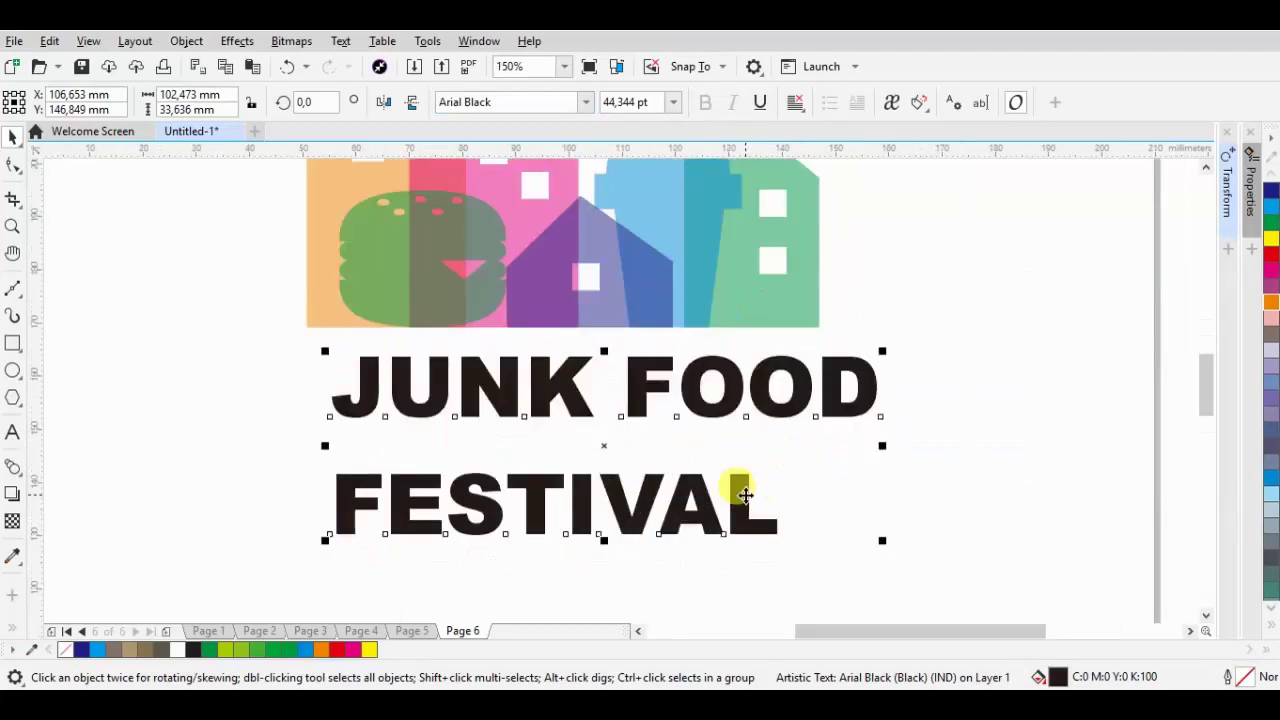
{"action": "key", "text": "ctrl+k"}
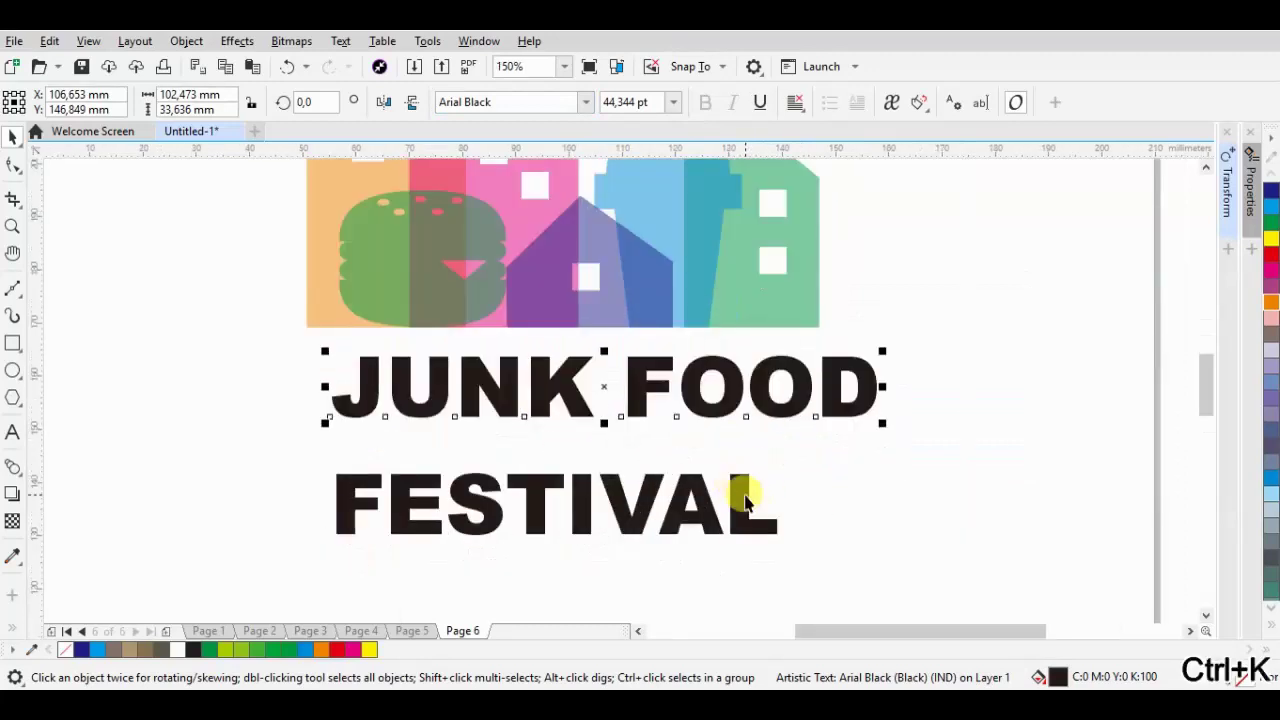
- Tighten the letter spacing of JUNK FOOD
{"action": "mouse_move", "coordinate": [880, 421]}
{"action": "left_mouse_down"}
{"action": "mouse_move", "coordinate": [782, 423]}
{"action": "mouse_move", "coordinate": [823, 417]}
{"action": "left_mouse_up"}
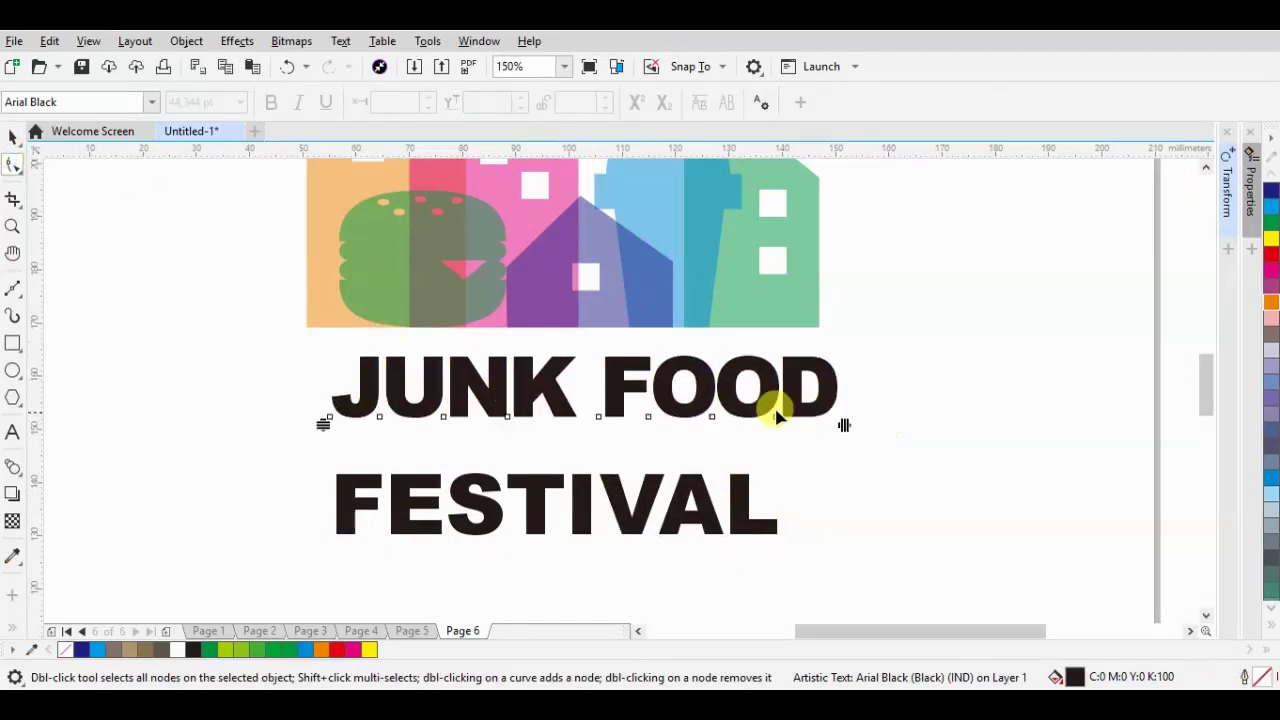
{"action": "key", "text": "space"}
{"action": "scroll", "coordinate": [626, 398], "scroll_direction": "down", "scroll_amount": 2}
{"action": "left_click_drag", "start_coordinate": [606, 391], "coordinate": [618, 402]}
- Shrink FESTIVAL to 20.238 pt, place it under JUNK FOOD, and fill it red
{"action": "left_click", "coordinate": [604, 440]}
{"action": "mouse_move", "coordinate": [708, 432]}
{"action": "left_mouse_down"}
{"action": "mouse_move", "coordinate": [618, 446]}
{"action": "mouse_move", "coordinate": [708, 476]}
{"action": "left_mouse_up"}
{"action": "left_click", "coordinate": [13, 164]}
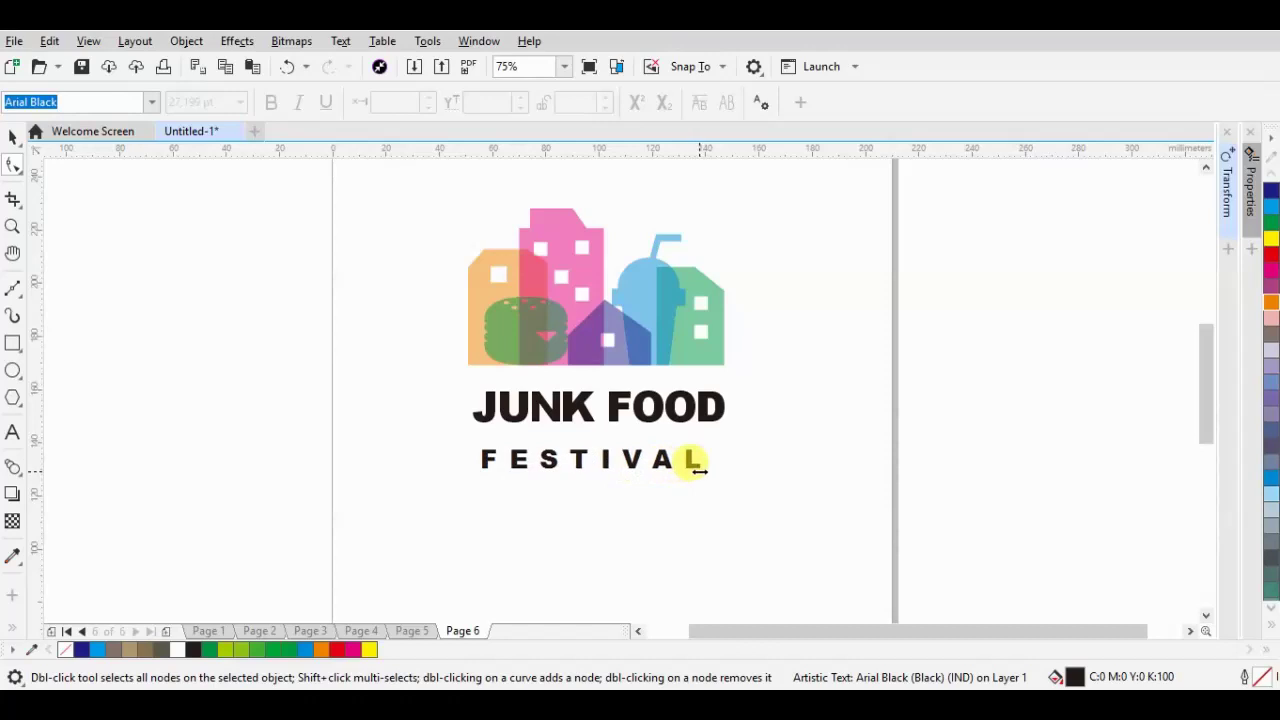
{"action": "left_click", "coordinate": [12, 140]}
{"action": "scroll", "coordinate": [608, 406], "scroll_direction": "up", "scroll_amount": 2}
{"action": "mouse_move", "coordinate": [347, 542]}
{"action": "left_mouse_down"}
{"action": "mouse_move", "coordinate": [398, 541]}
{"action": "mouse_move", "coordinate": [429, 523]}
{"action": "left_mouse_up"}
{"action": "left_click_drag", "start_coordinate": [551, 503], "coordinate": [525, 495]}
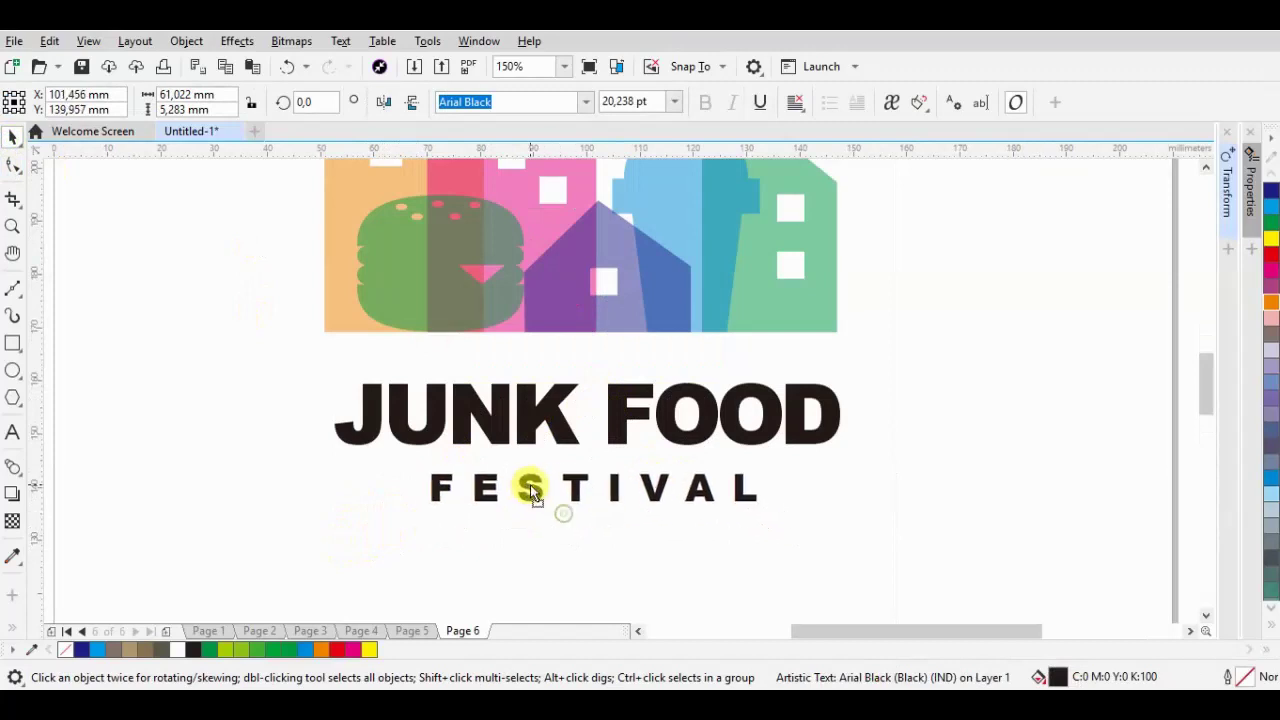
{"action": "left_click", "coordinate": [338, 650]}
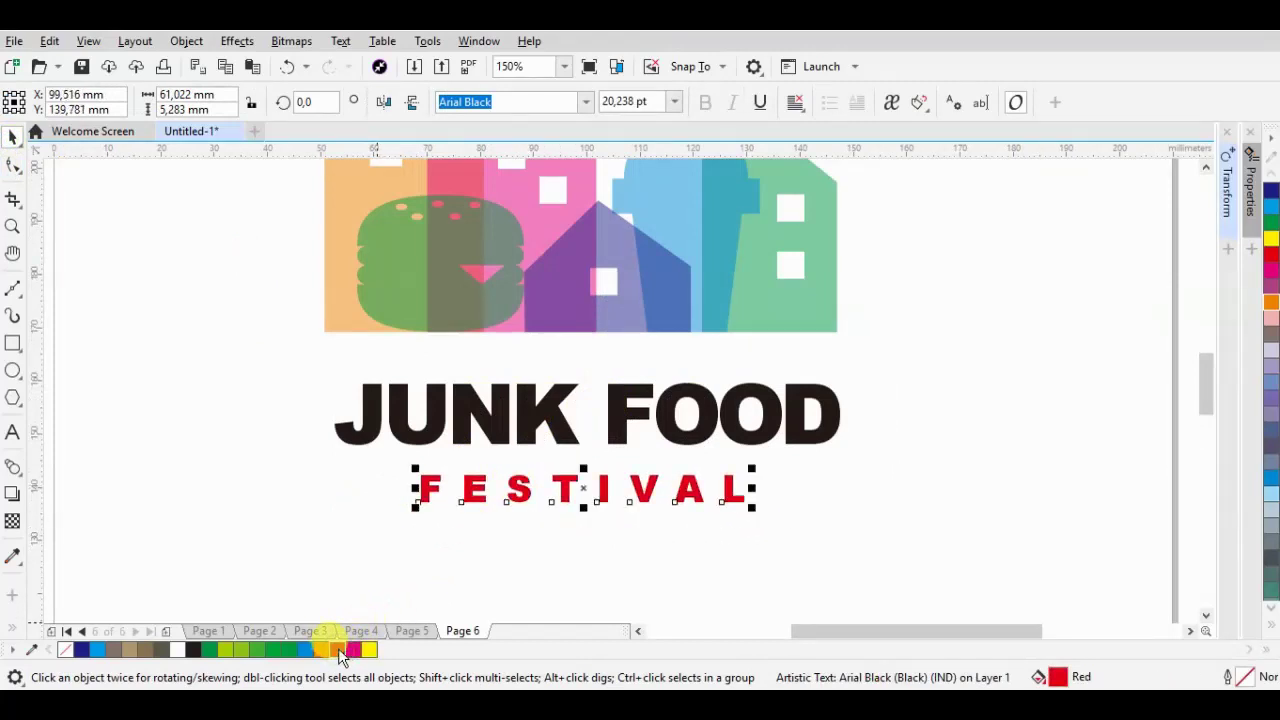
- Colour the F and E of FESTIVAL orange and the S magenta
{"action": "double_click", "coordinate": [471, 487]}
{"action": "left_click_drag", "start_coordinate": [505, 488], "coordinate": [391, 481]}
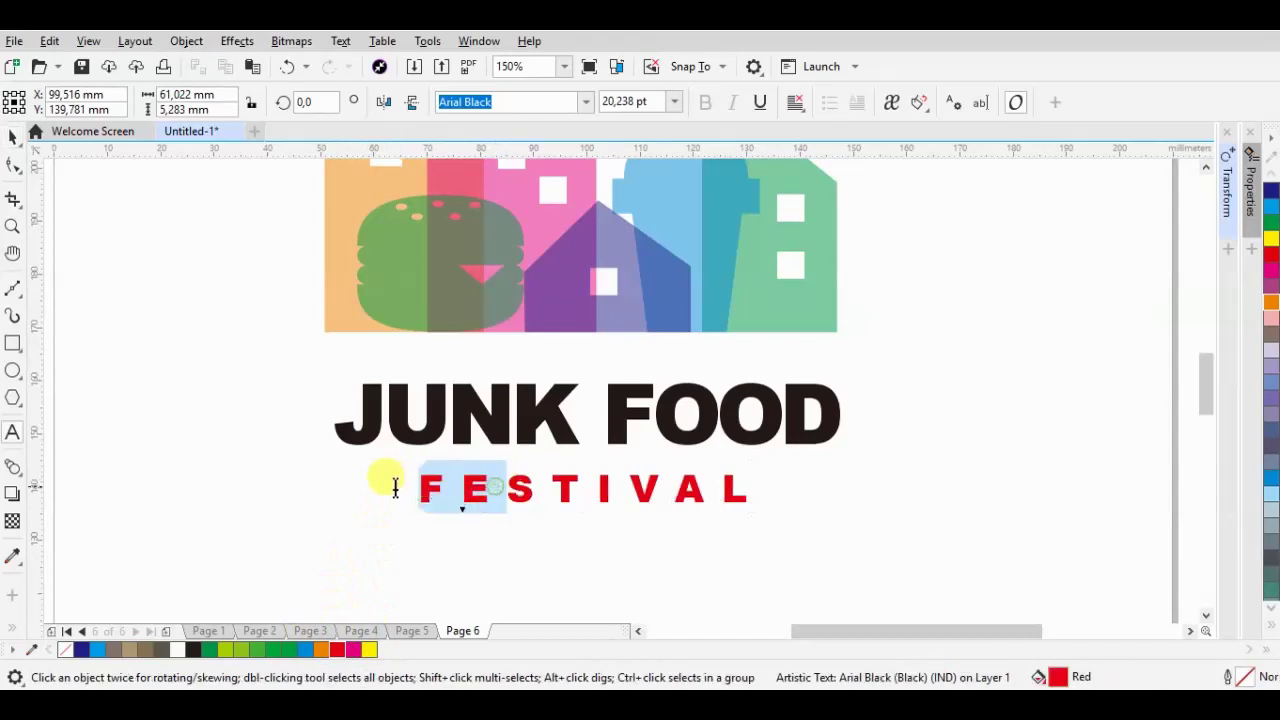
{"action": "left_click", "coordinate": [322, 650]}
{"action": "left_click_drag", "start_coordinate": [507, 488], "coordinate": [552, 488]}
{"action": "left_click", "coordinate": [353, 650]}
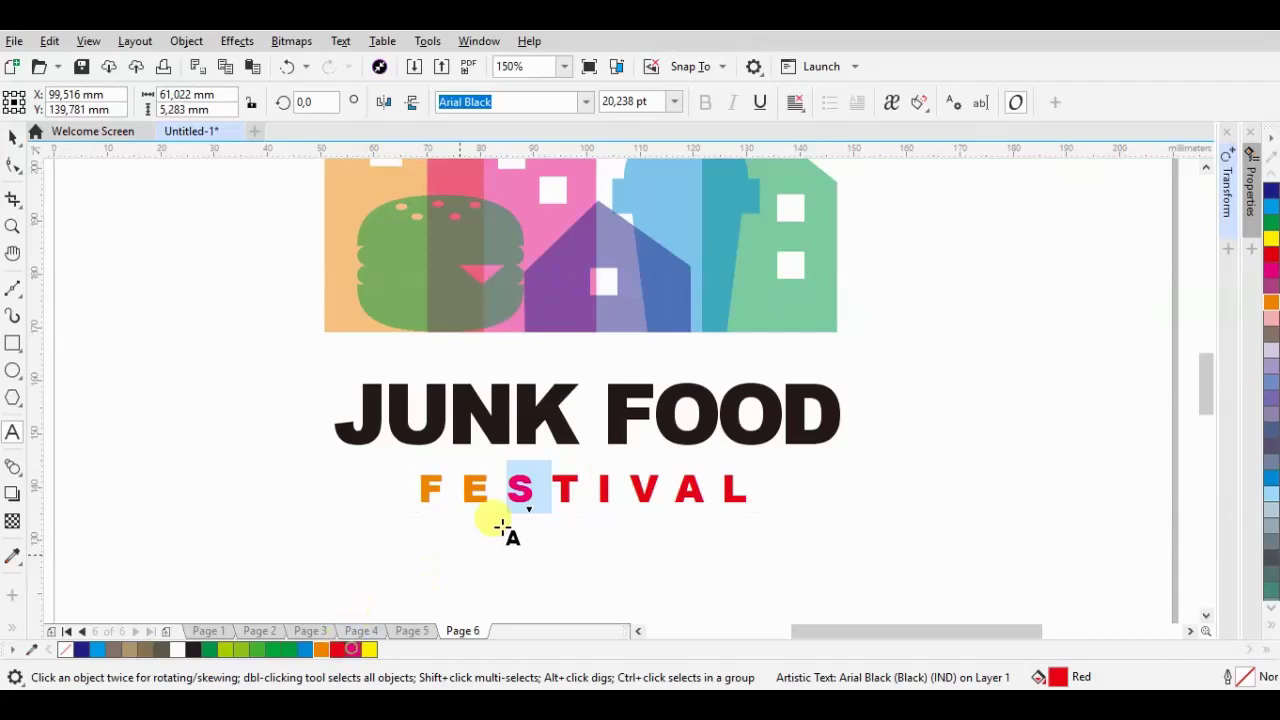
{"action": "left_click", "coordinate": [553, 485]}
- Colour the T, A and L green, working through the I and V letters too
{"action": "left_click_drag", "start_coordinate": [555, 485], "coordinate": [597, 488]}
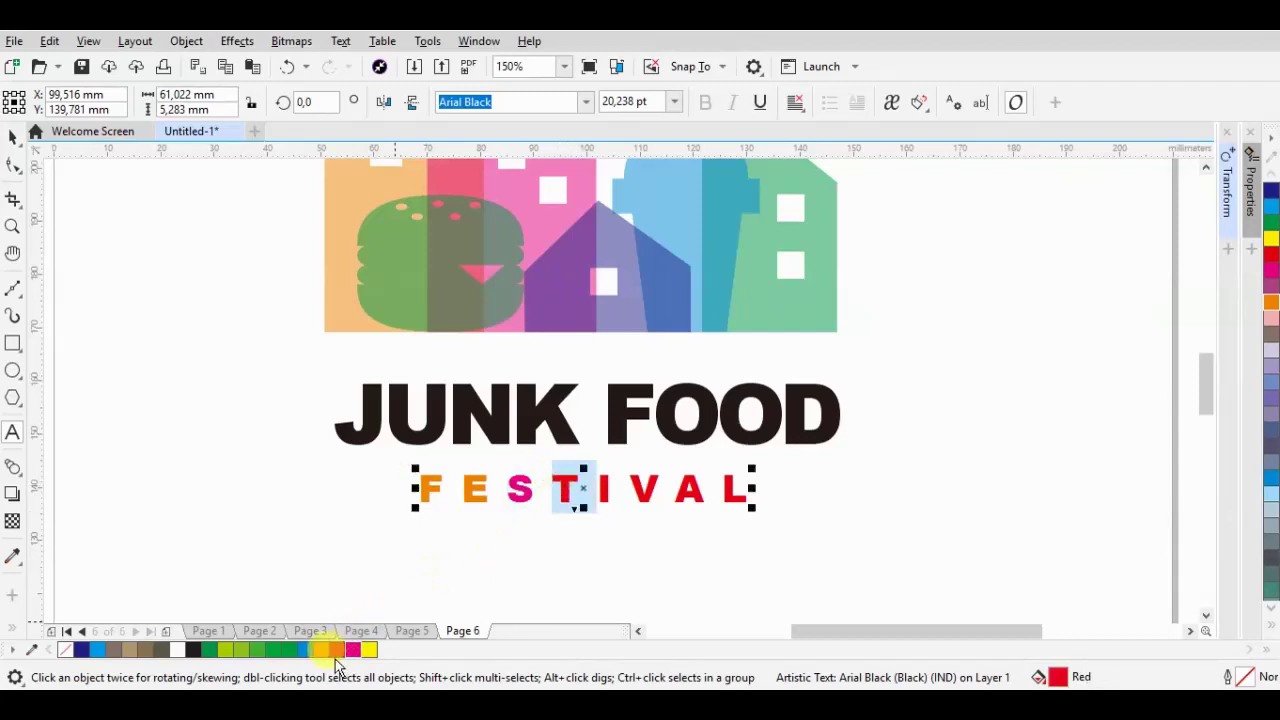
{"action": "left_click", "coordinate": [282, 650]}
{"action": "left_click", "coordinate": [598, 488]}
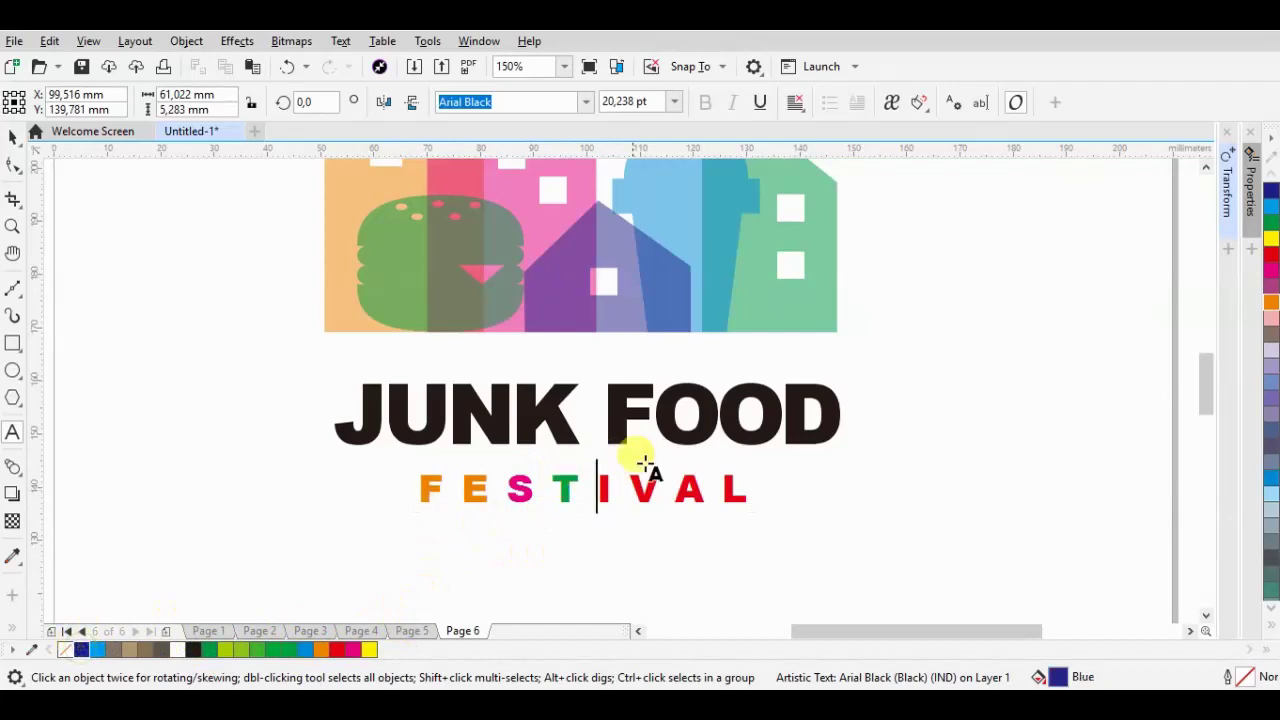
{"action": "left_click_drag", "start_coordinate": [592, 488], "coordinate": [624, 488]}
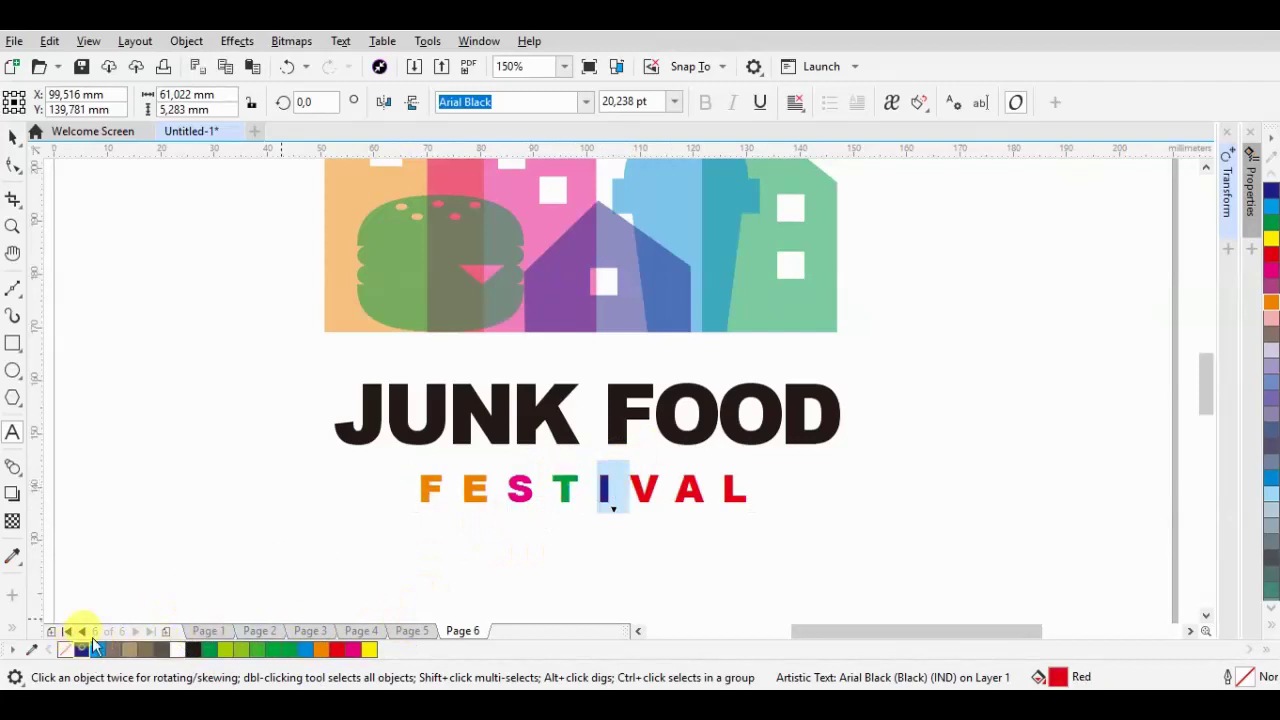
{"action": "left_click_drag", "start_coordinate": [628, 488], "coordinate": [674, 488]}
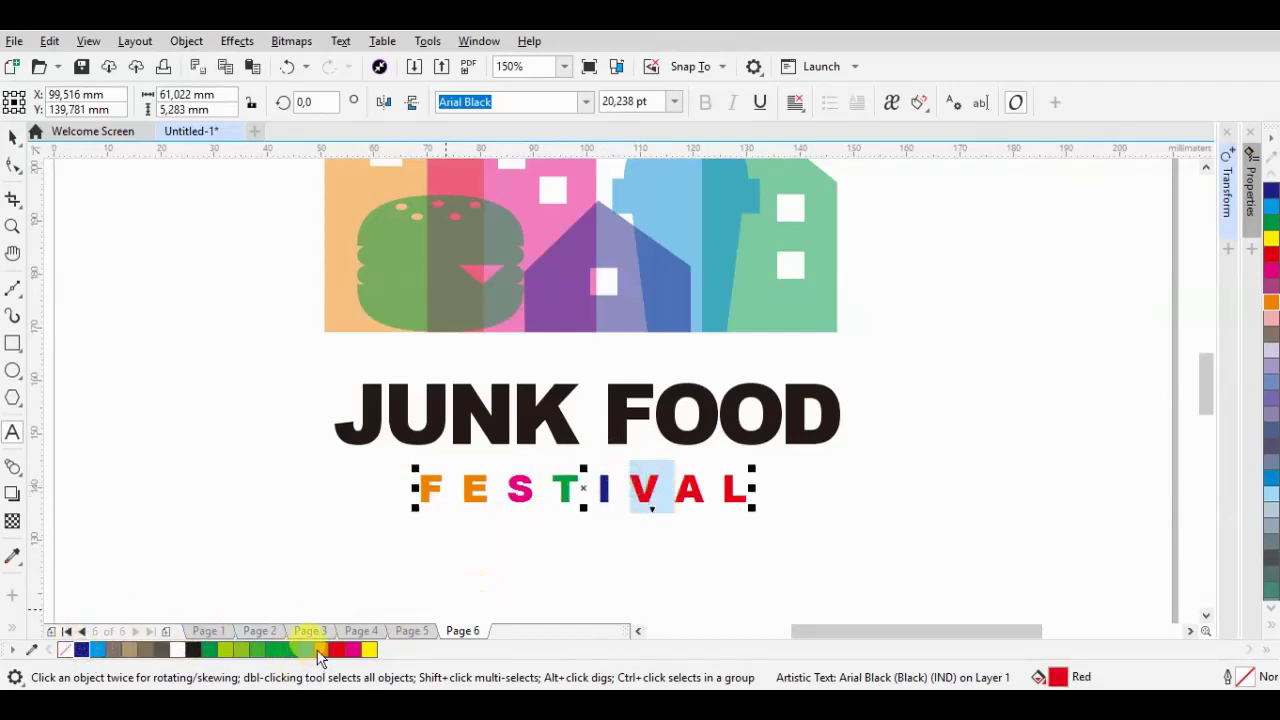
{"action": "left_click_drag", "start_coordinate": [757, 488], "coordinate": [672, 488]}
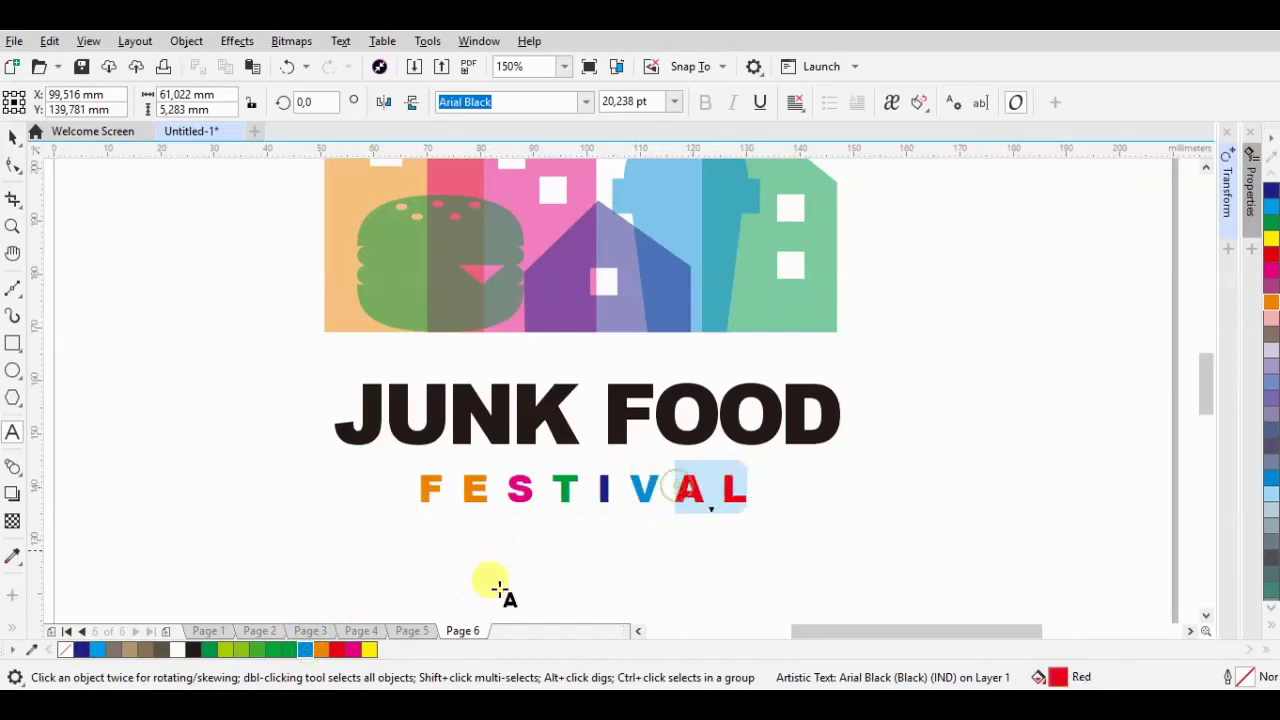
{"action": "left_click", "coordinate": [286, 651]}
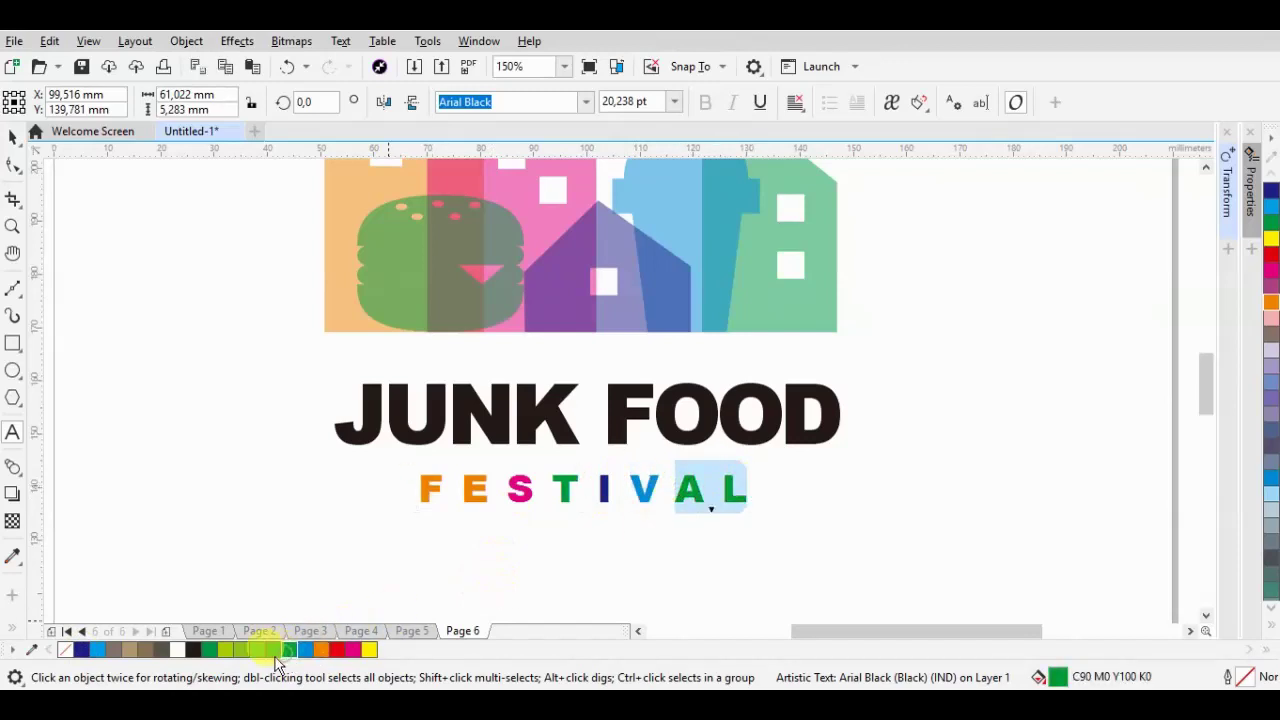
{"action": "left_click", "coordinate": [12, 137]}
{"action": "left_click", "coordinate": [536, 398]}
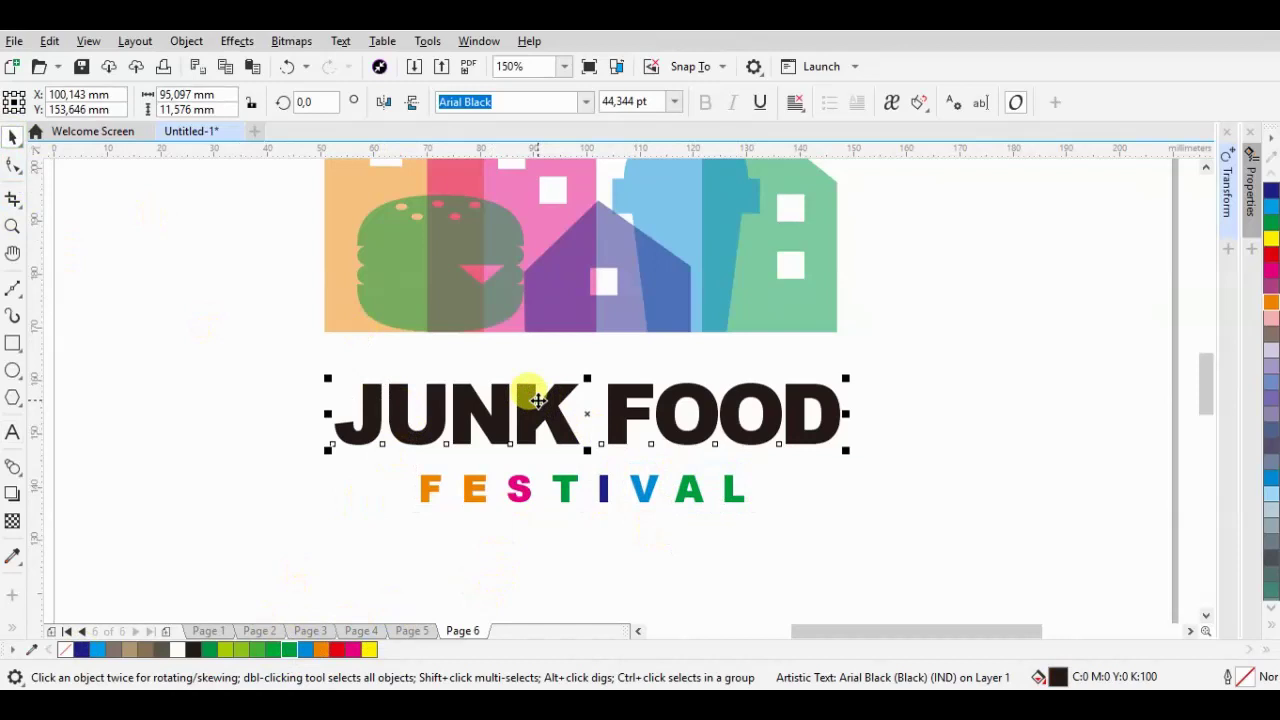
- Enlarge JUNK FOOD to about 50.9 pt and group the six skyline shapes
{"action": "left_click_drag", "start_coordinate": [846, 379], "coordinate": [940, 298]}
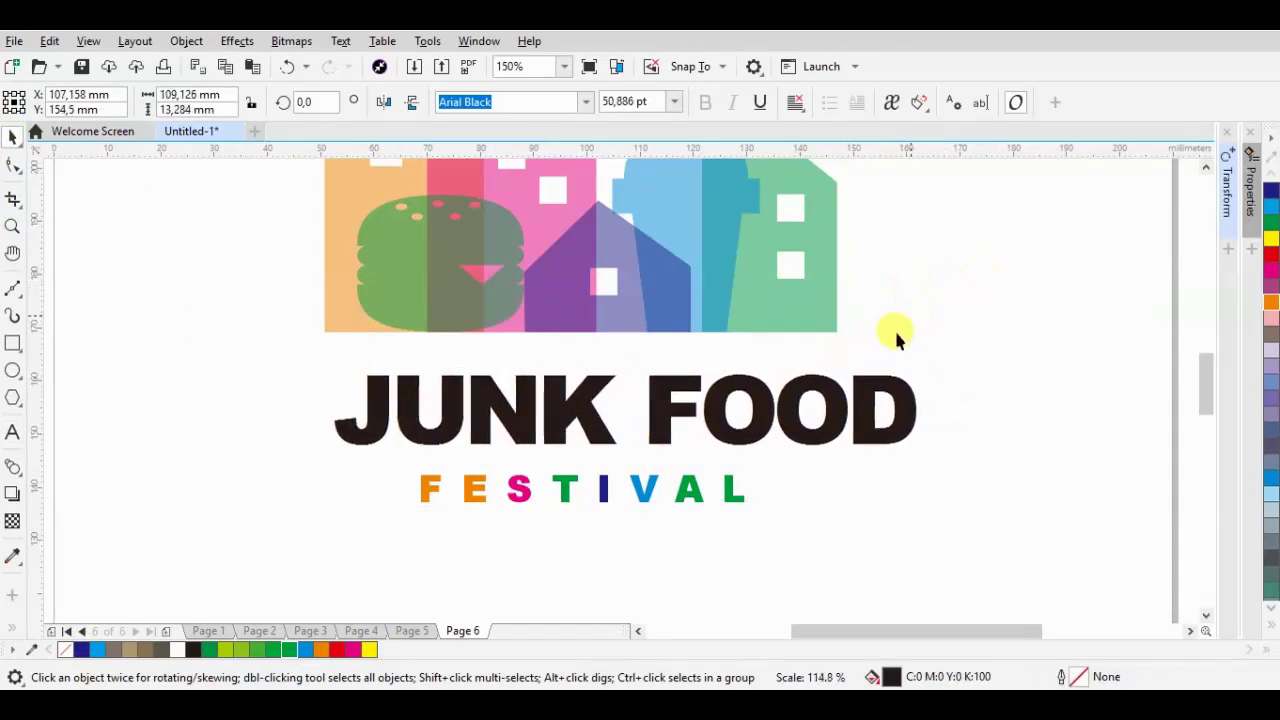
{"action": "scroll", "coordinate": [617, 411], "scroll_direction": "down", "scroll_amount": 2}
{"action": "left_click", "coordinate": [482, 343]}
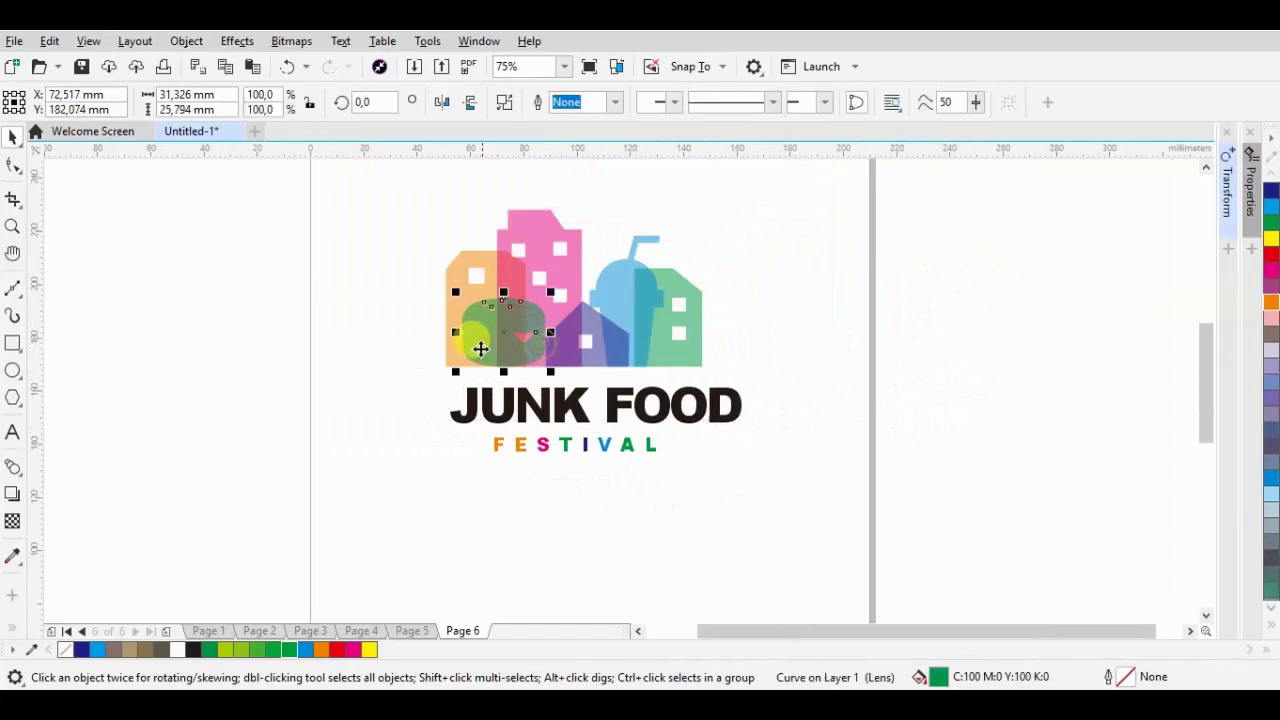
{"action": "left_click_drag", "start_coordinate": [757, 205], "coordinate": [757, 205]}
{"action": "key", "text": "ctrl+g"}
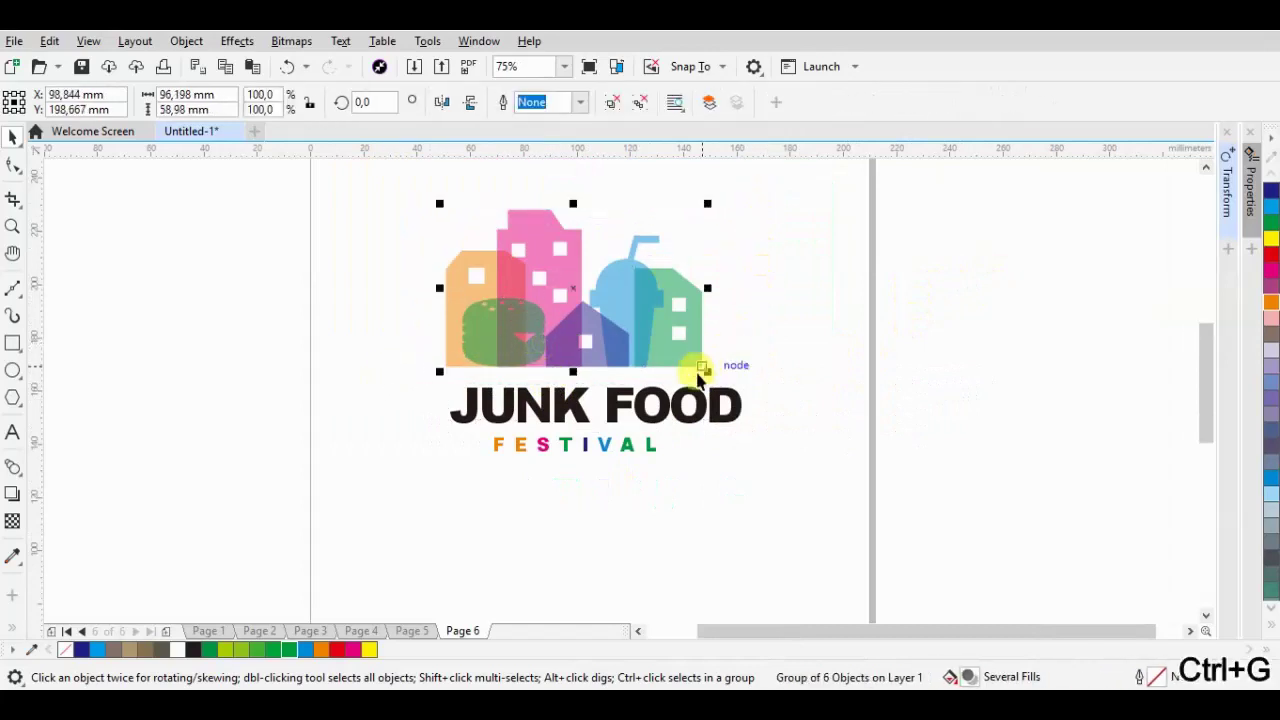
- Centre-align the skyline group, JUNK FOOD and FESTIVAL on one another
{"action": "left_click", "coordinate": [652, 400], "text": "shift"}
{"action": "key", "text": "c"}
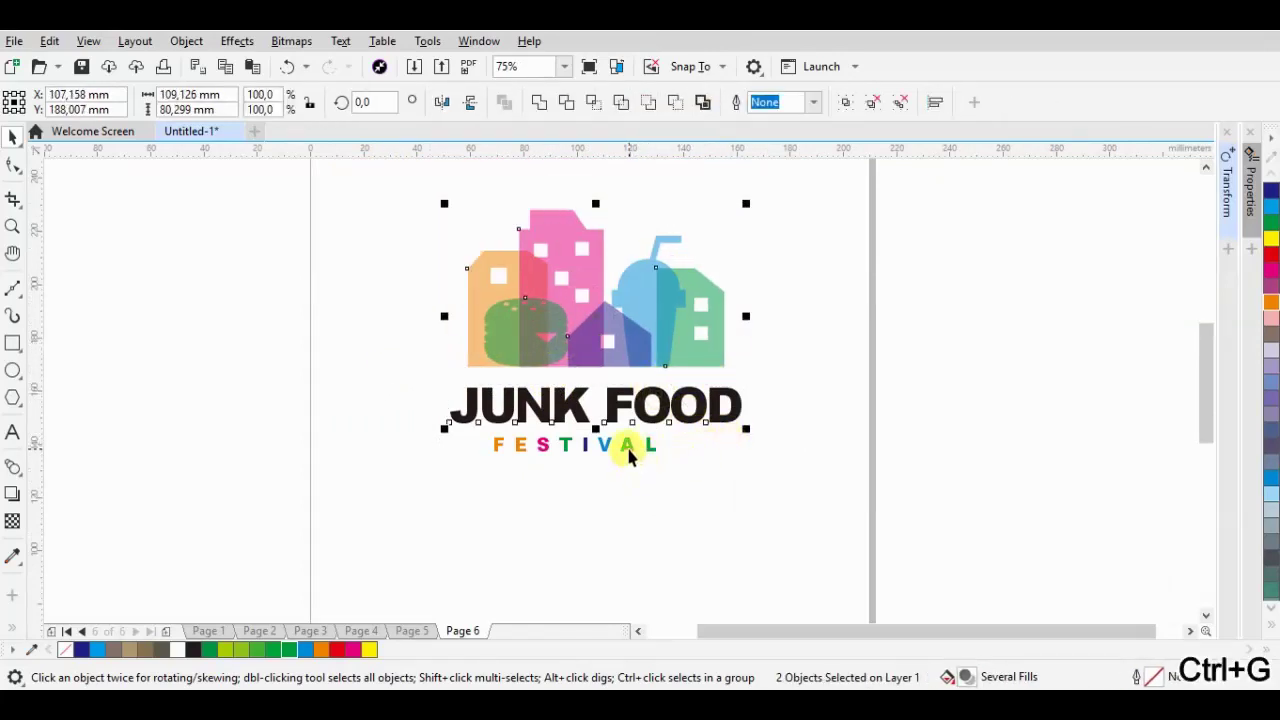
{"action": "left_click", "coordinate": [628, 450], "text": "shift"}
{"action": "key", "text": "c"}
{"action": "left_click", "coordinate": [759, 463]}
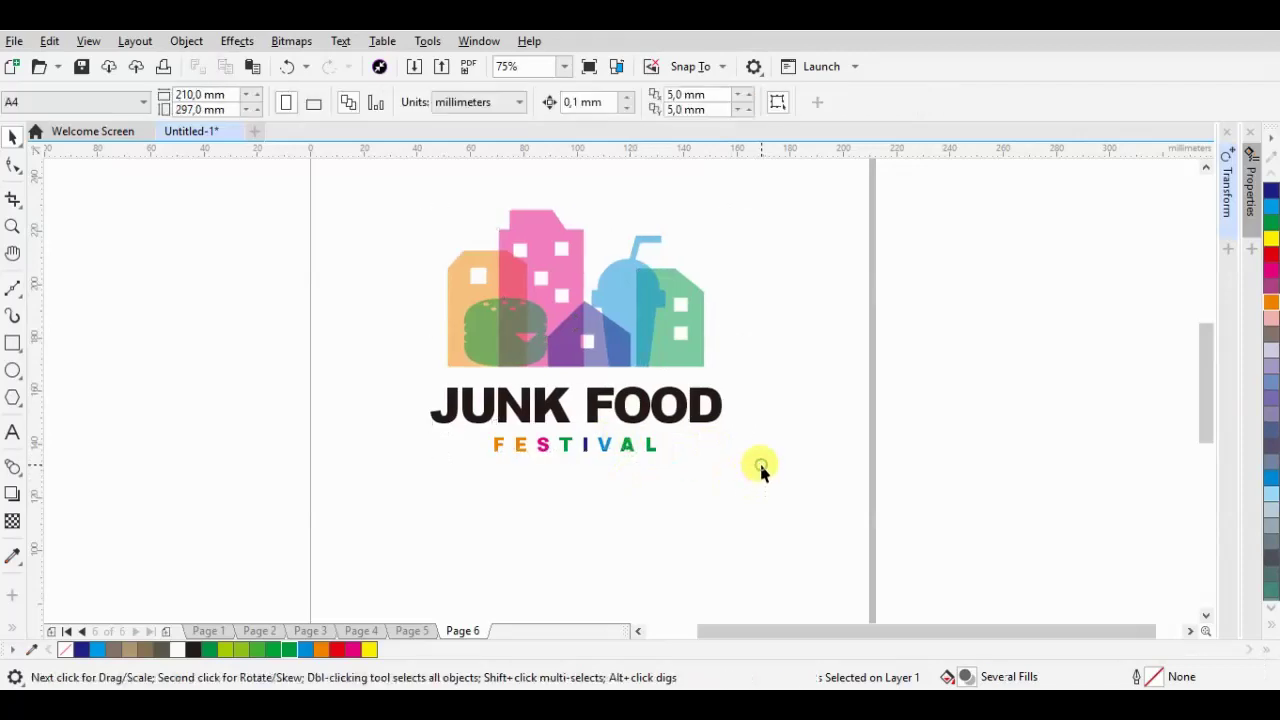